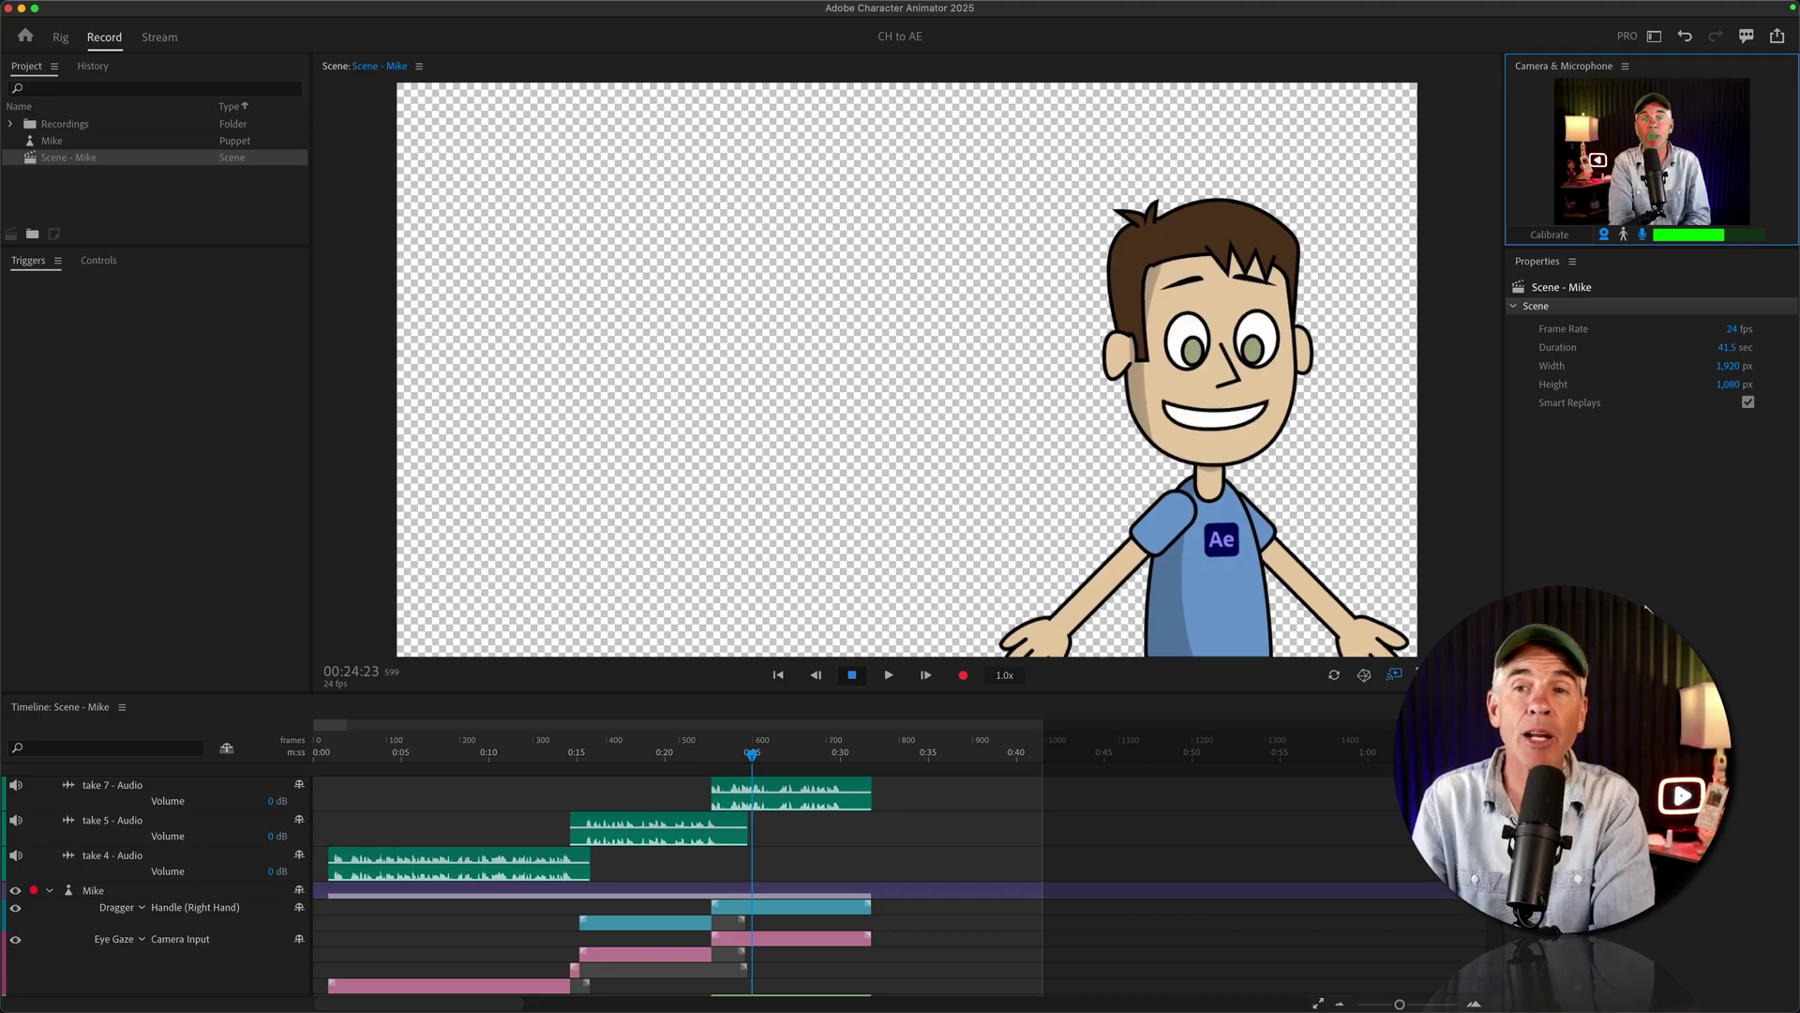
Switch between Character Animator and After Effects to compare the puppet scene with the finished composition.
{"action": "key", "text": "super+Tab"}
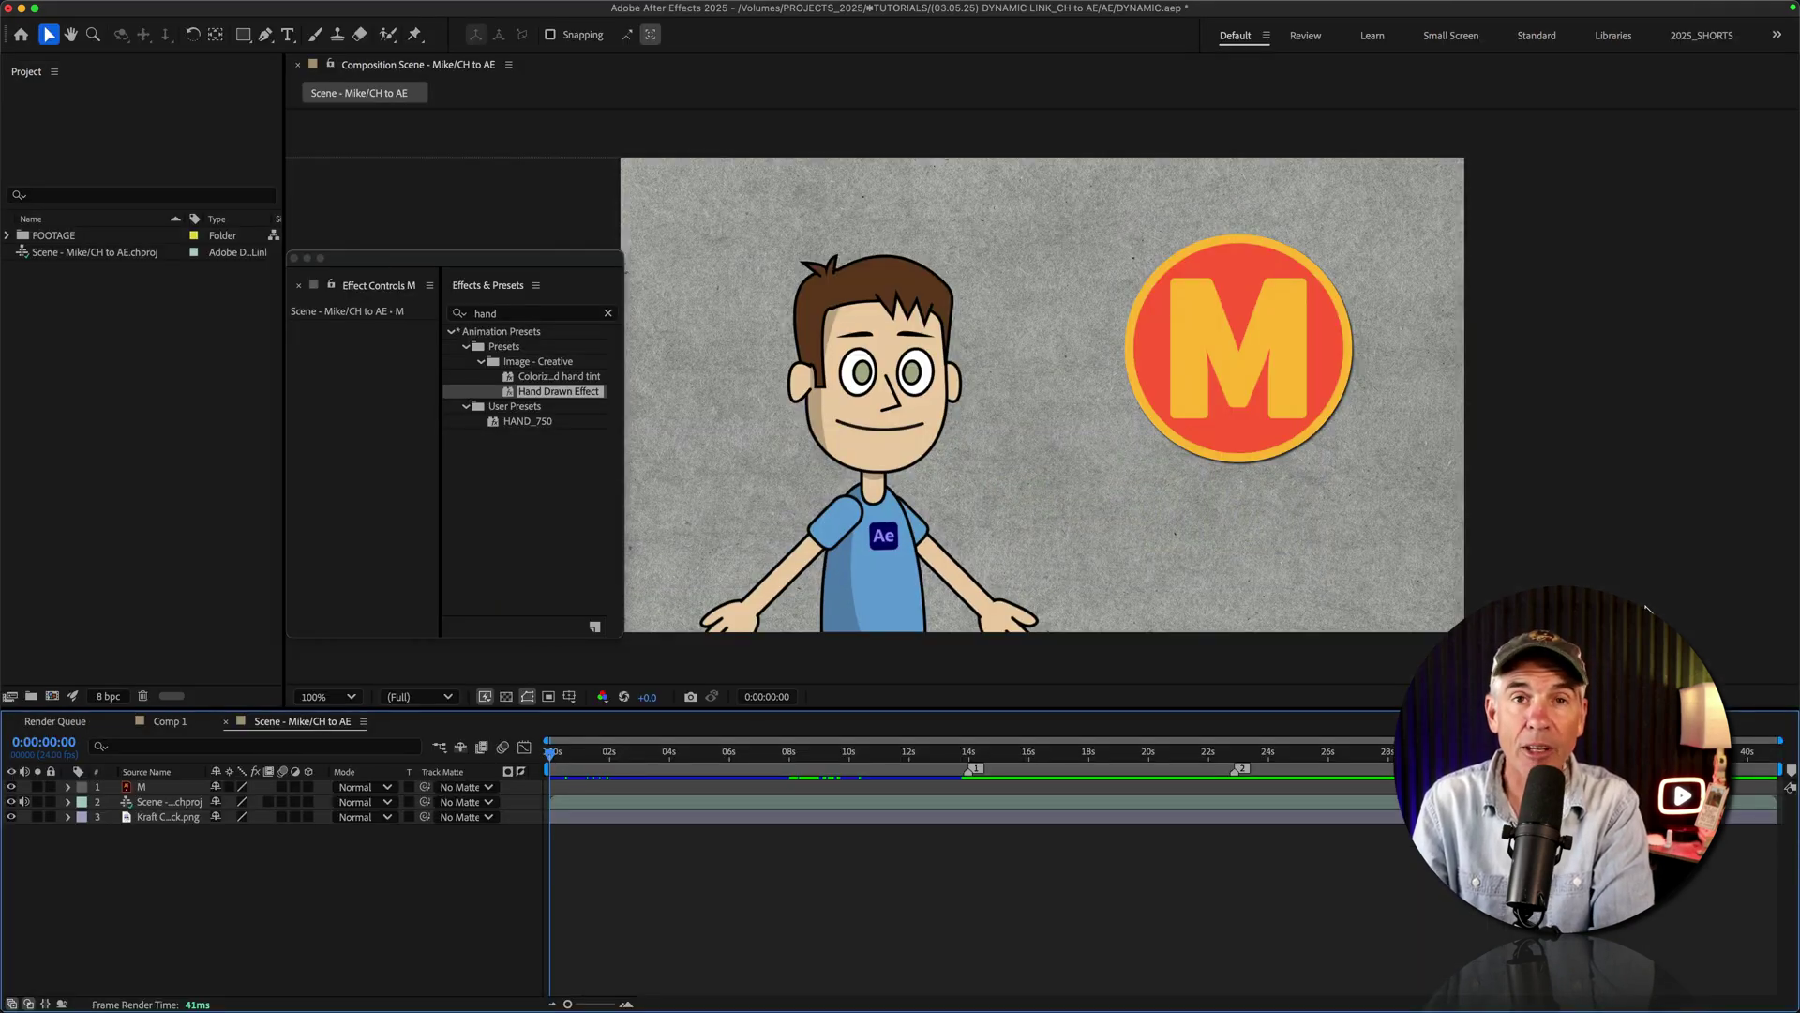
{"action": "key", "text": "super+Tab"}
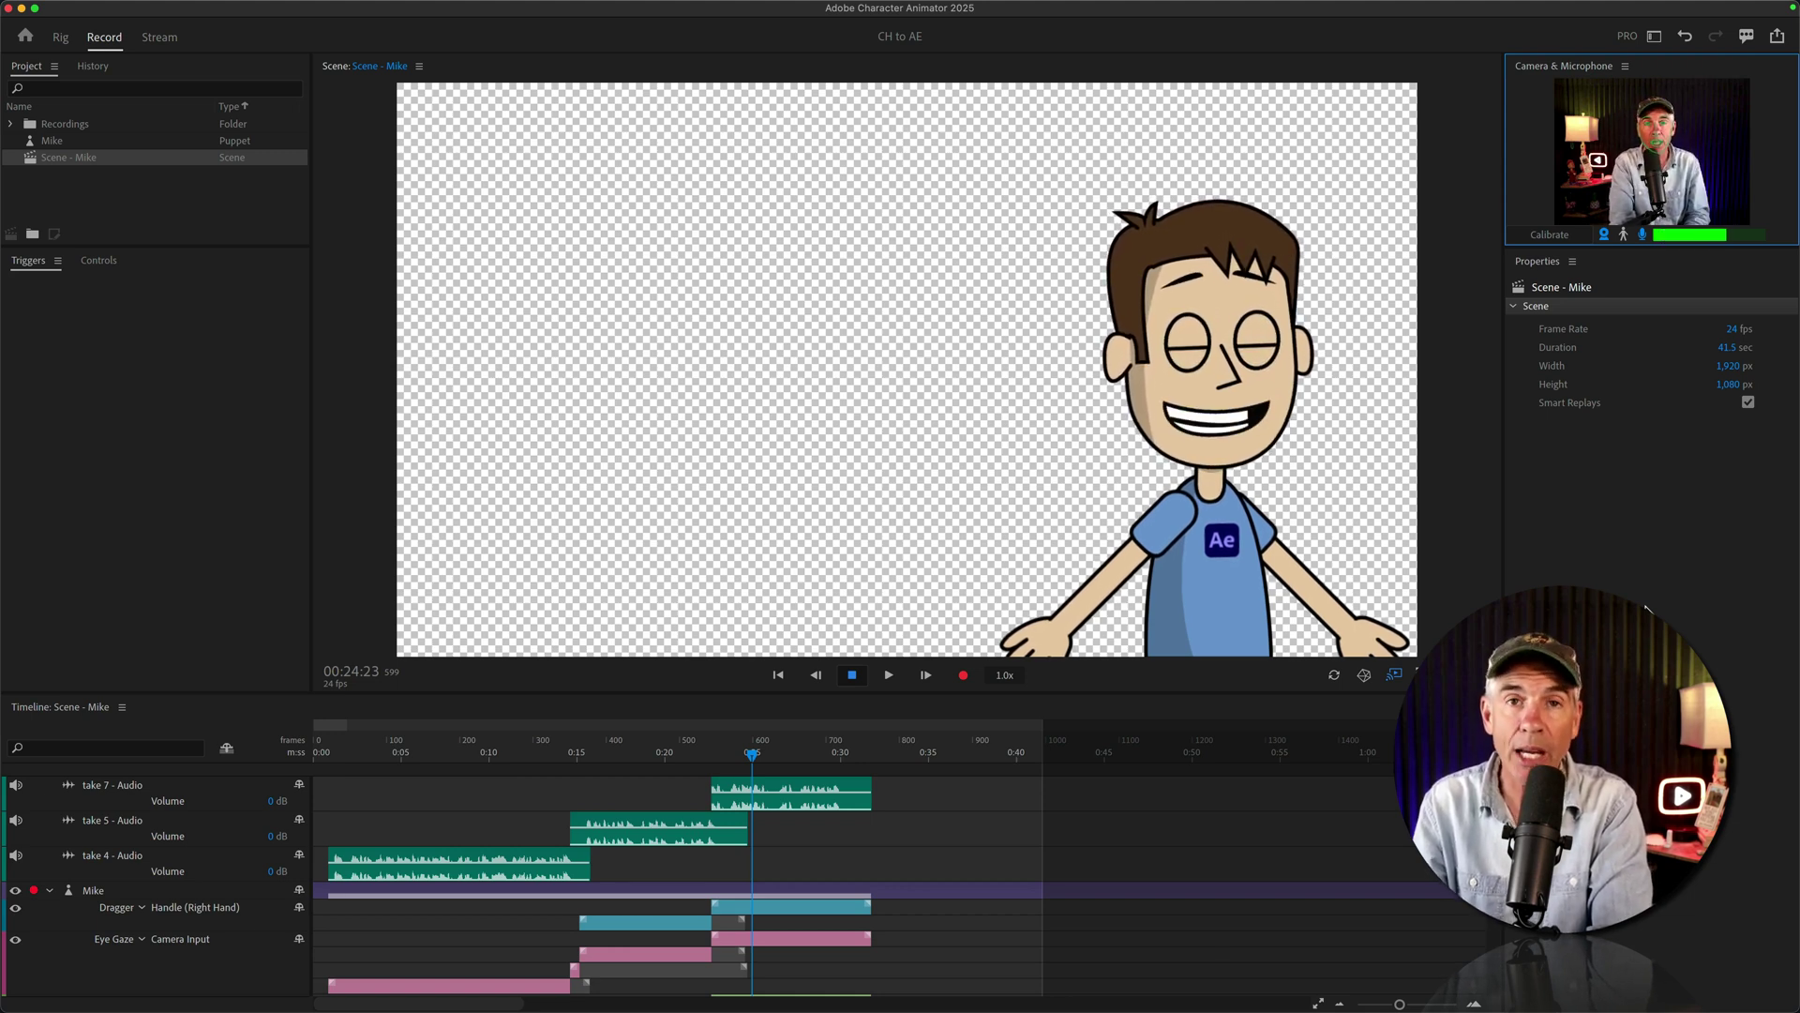
{"action": "key", "text": "super+Tab"}
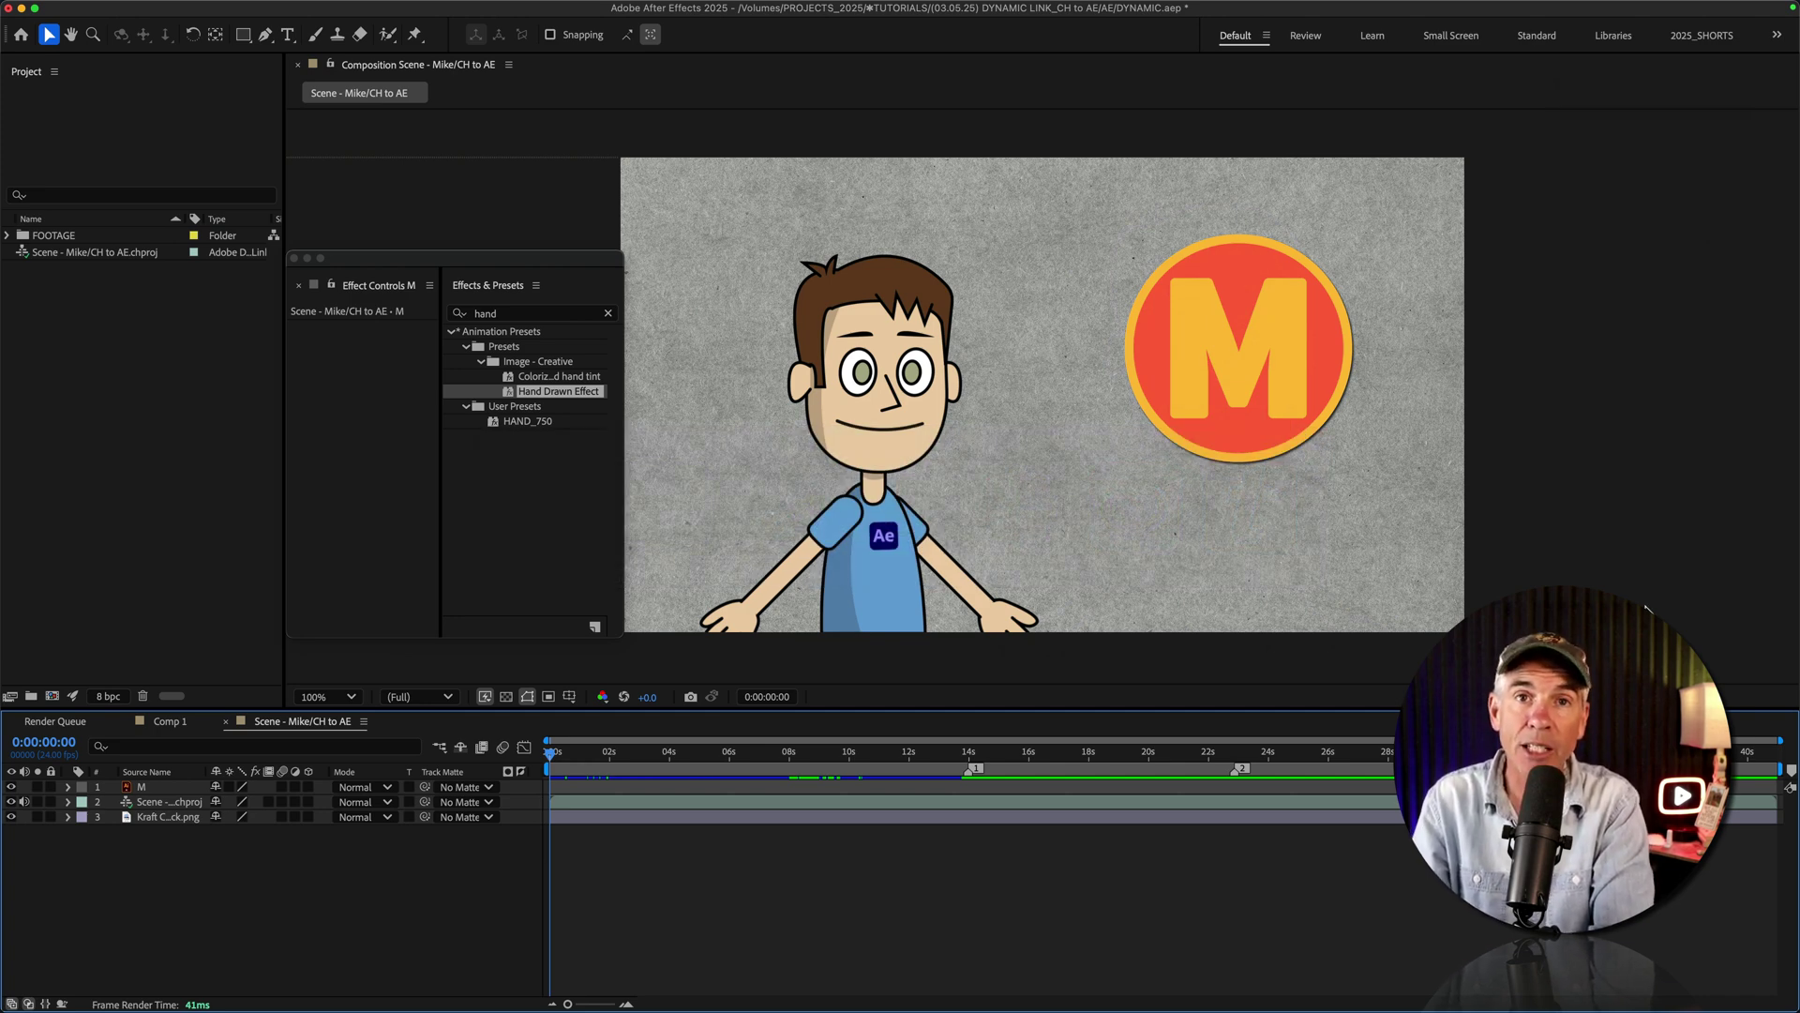
{"action": "key", "text": "super+Tab"}
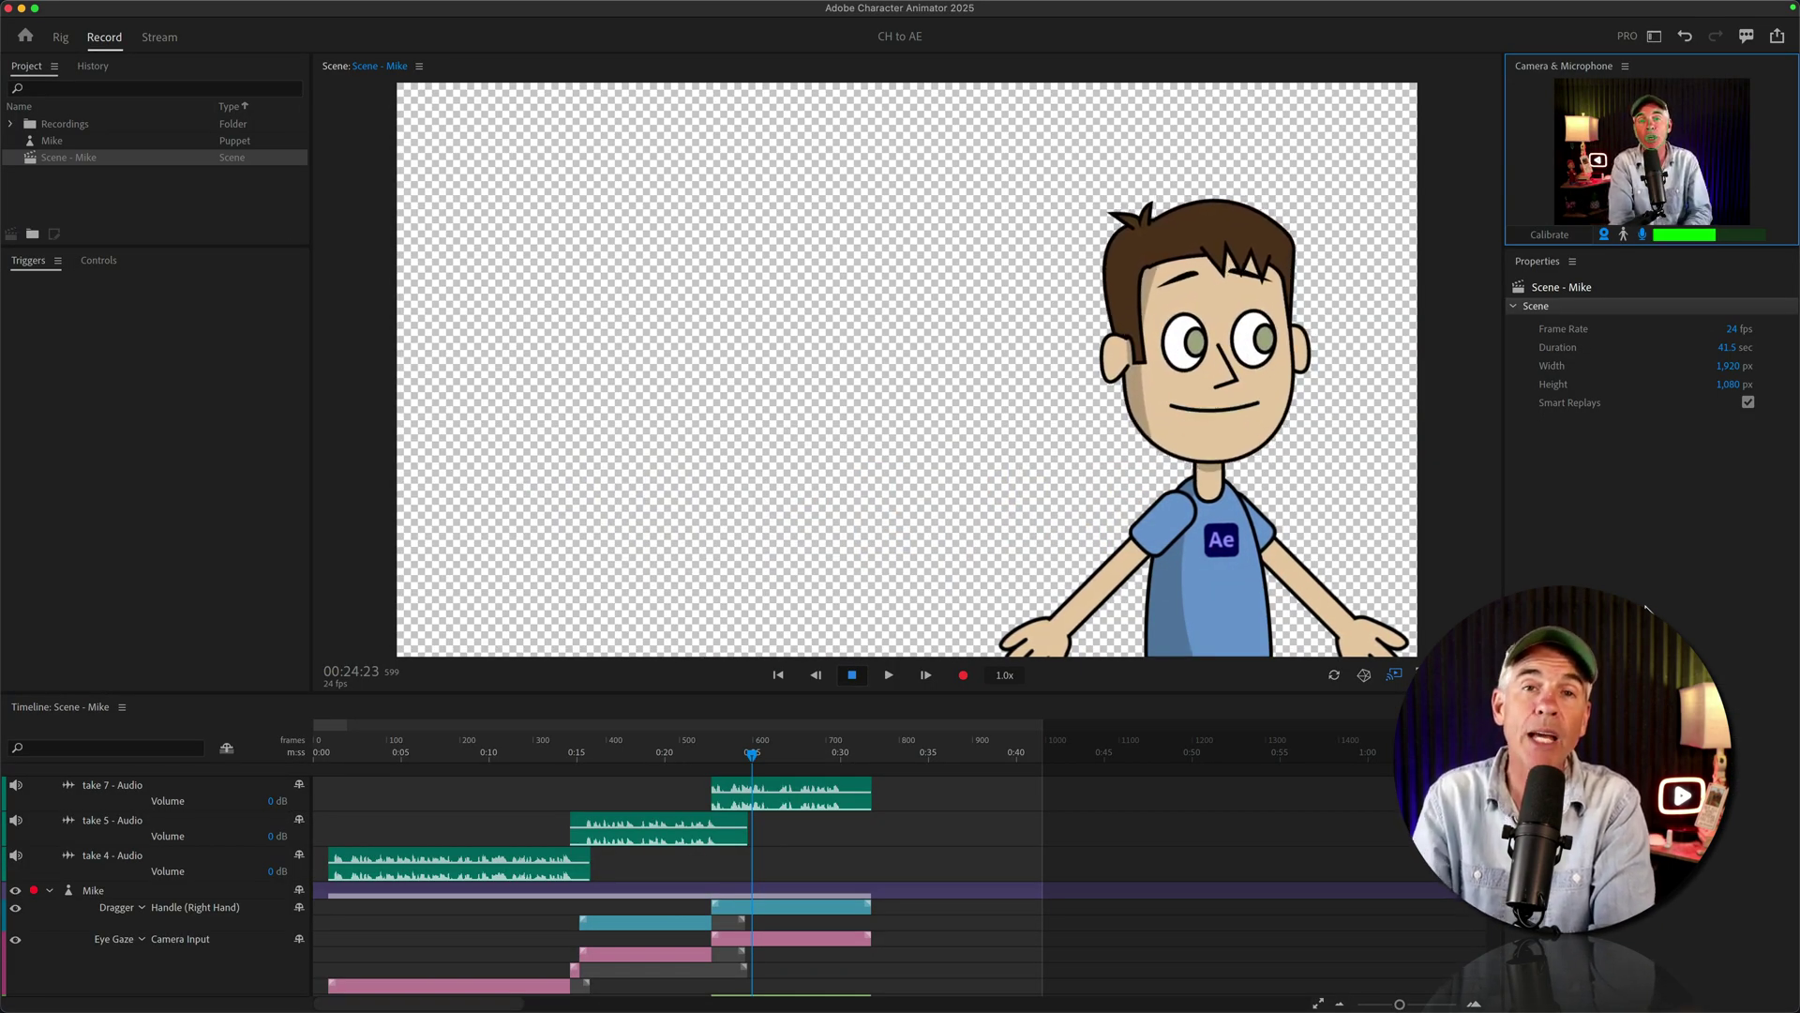
{"action": "key", "text": "super+Tab"}
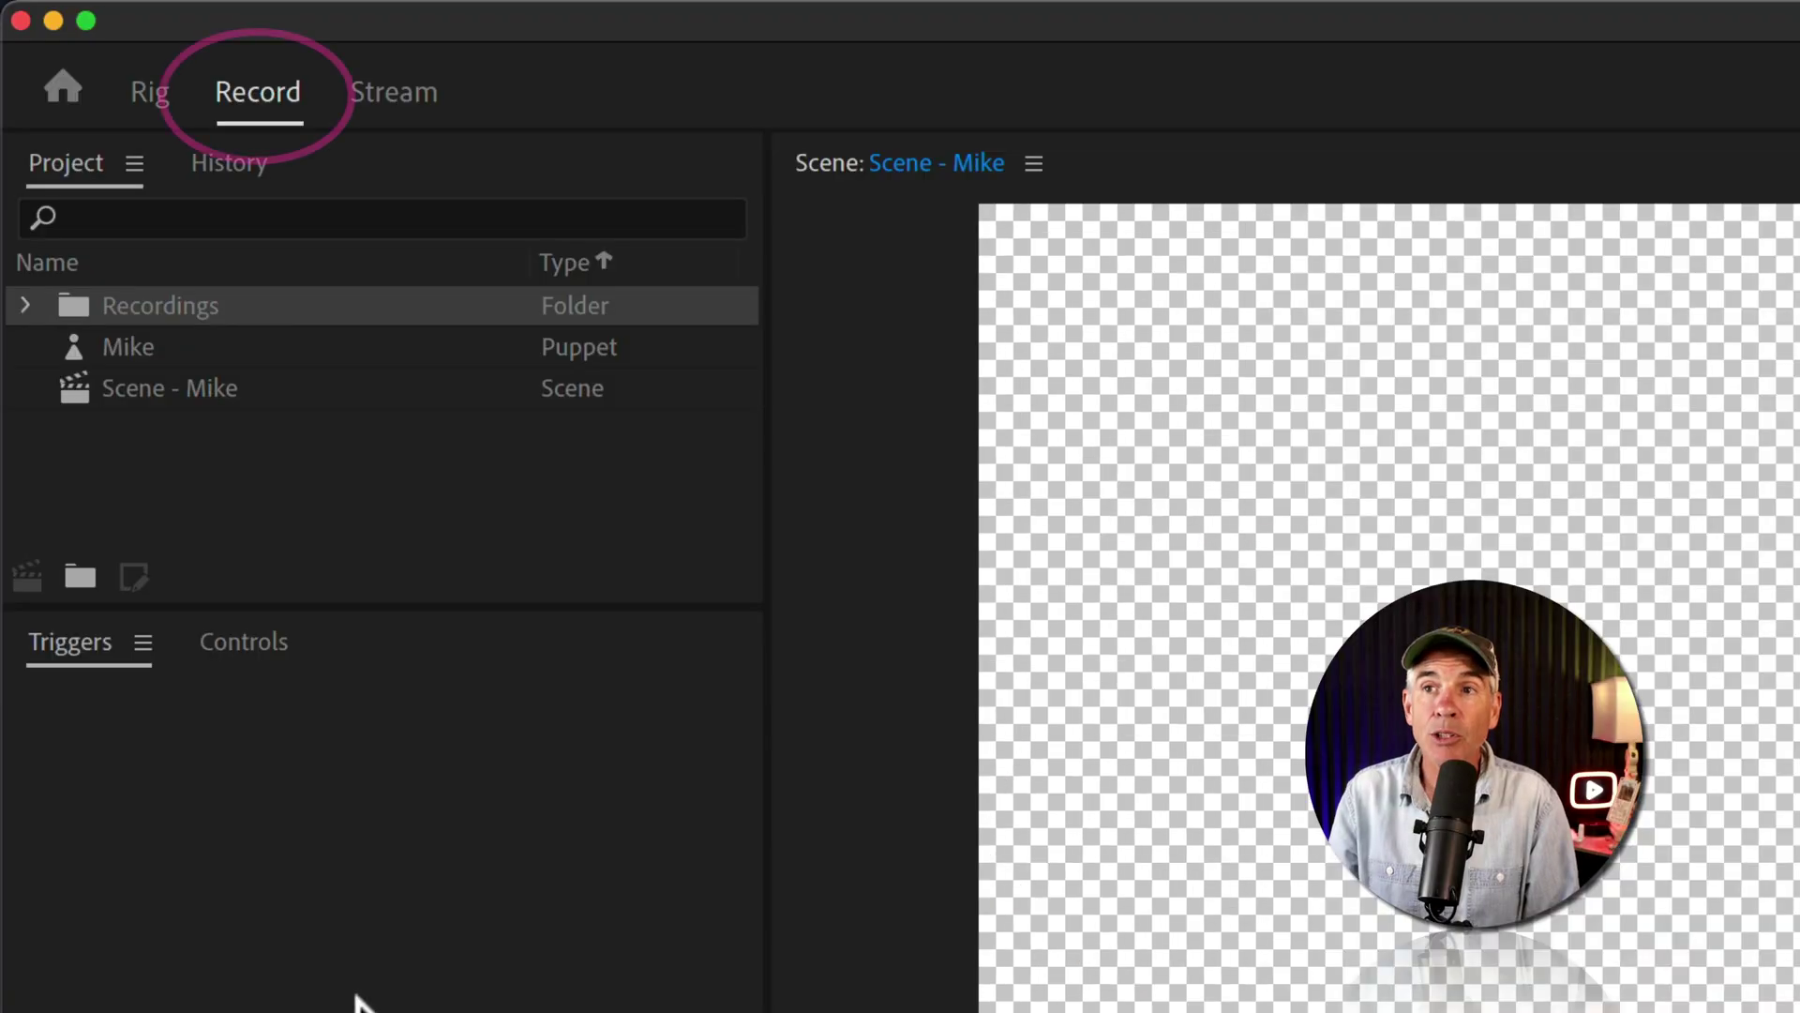
Look over the Record workspace's project items, including the Recordings folder and the puppet with its triggers.
{"action": "left_click", "coordinate": [272, 108]}
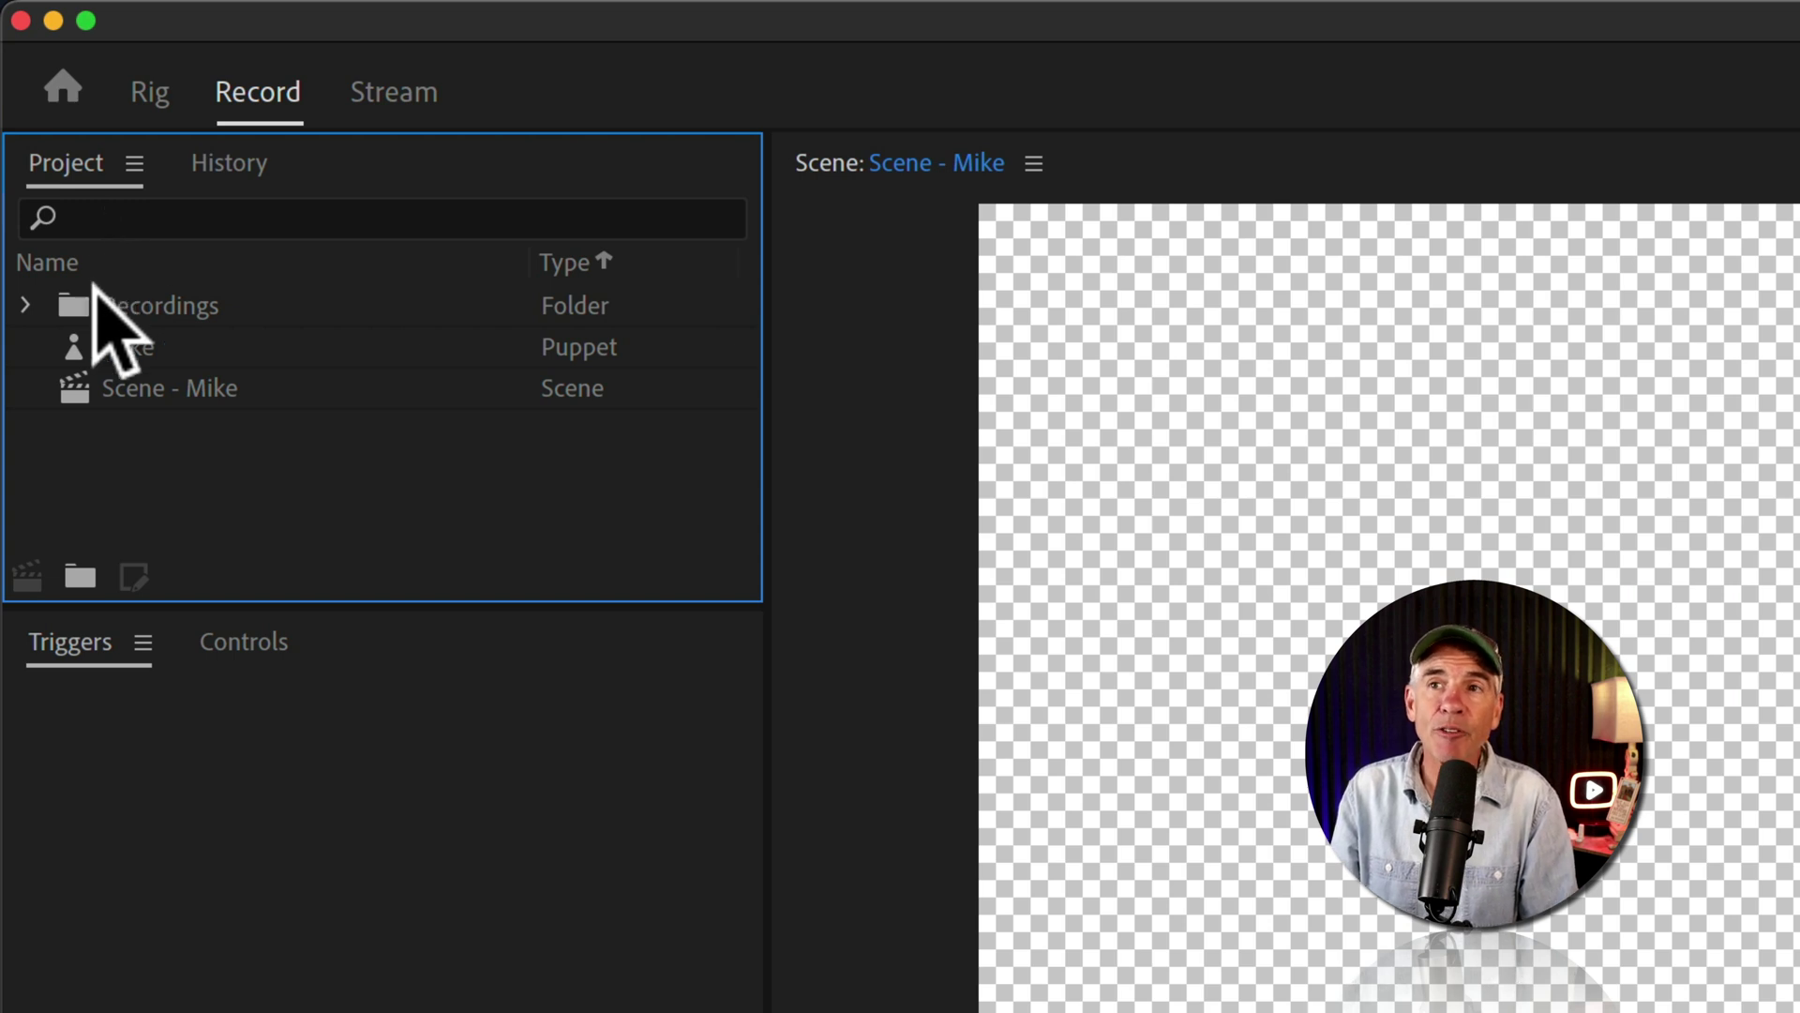
{"action": "left_click", "coordinate": [25, 306]}
{"action": "left_click", "coordinate": [26, 307]}
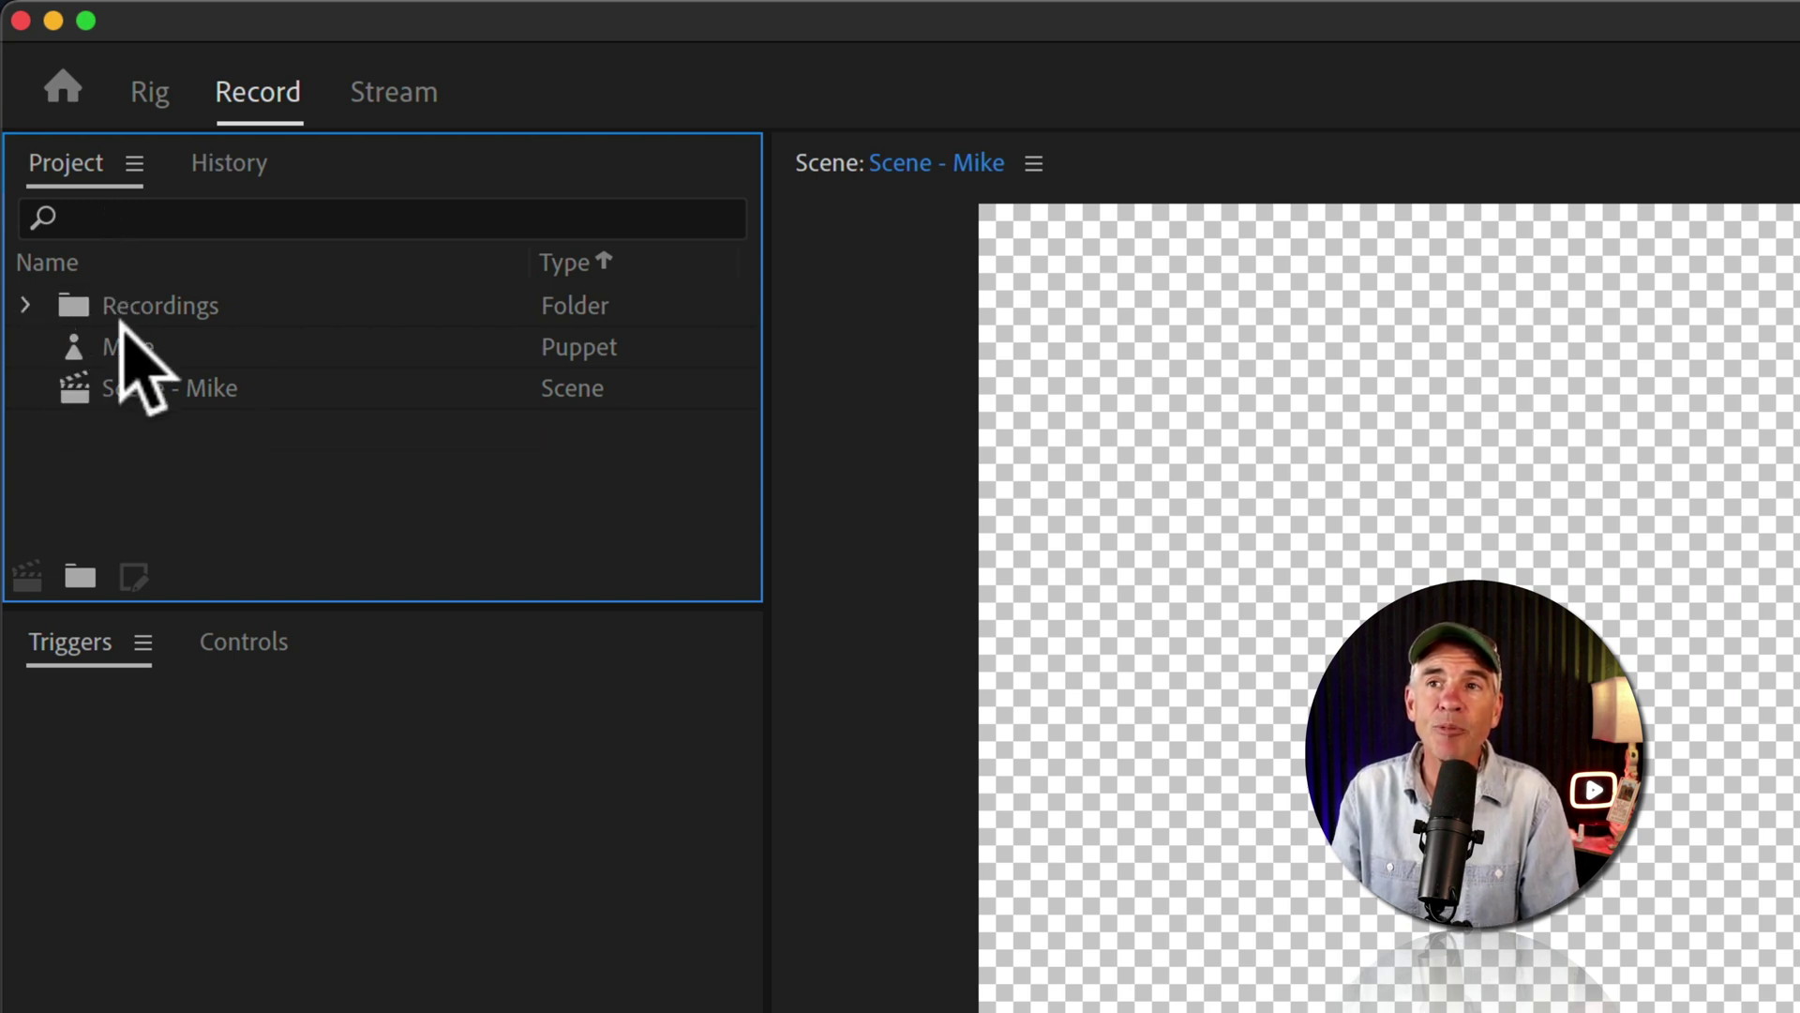
{"action": "left_click", "coordinate": [236, 347]}
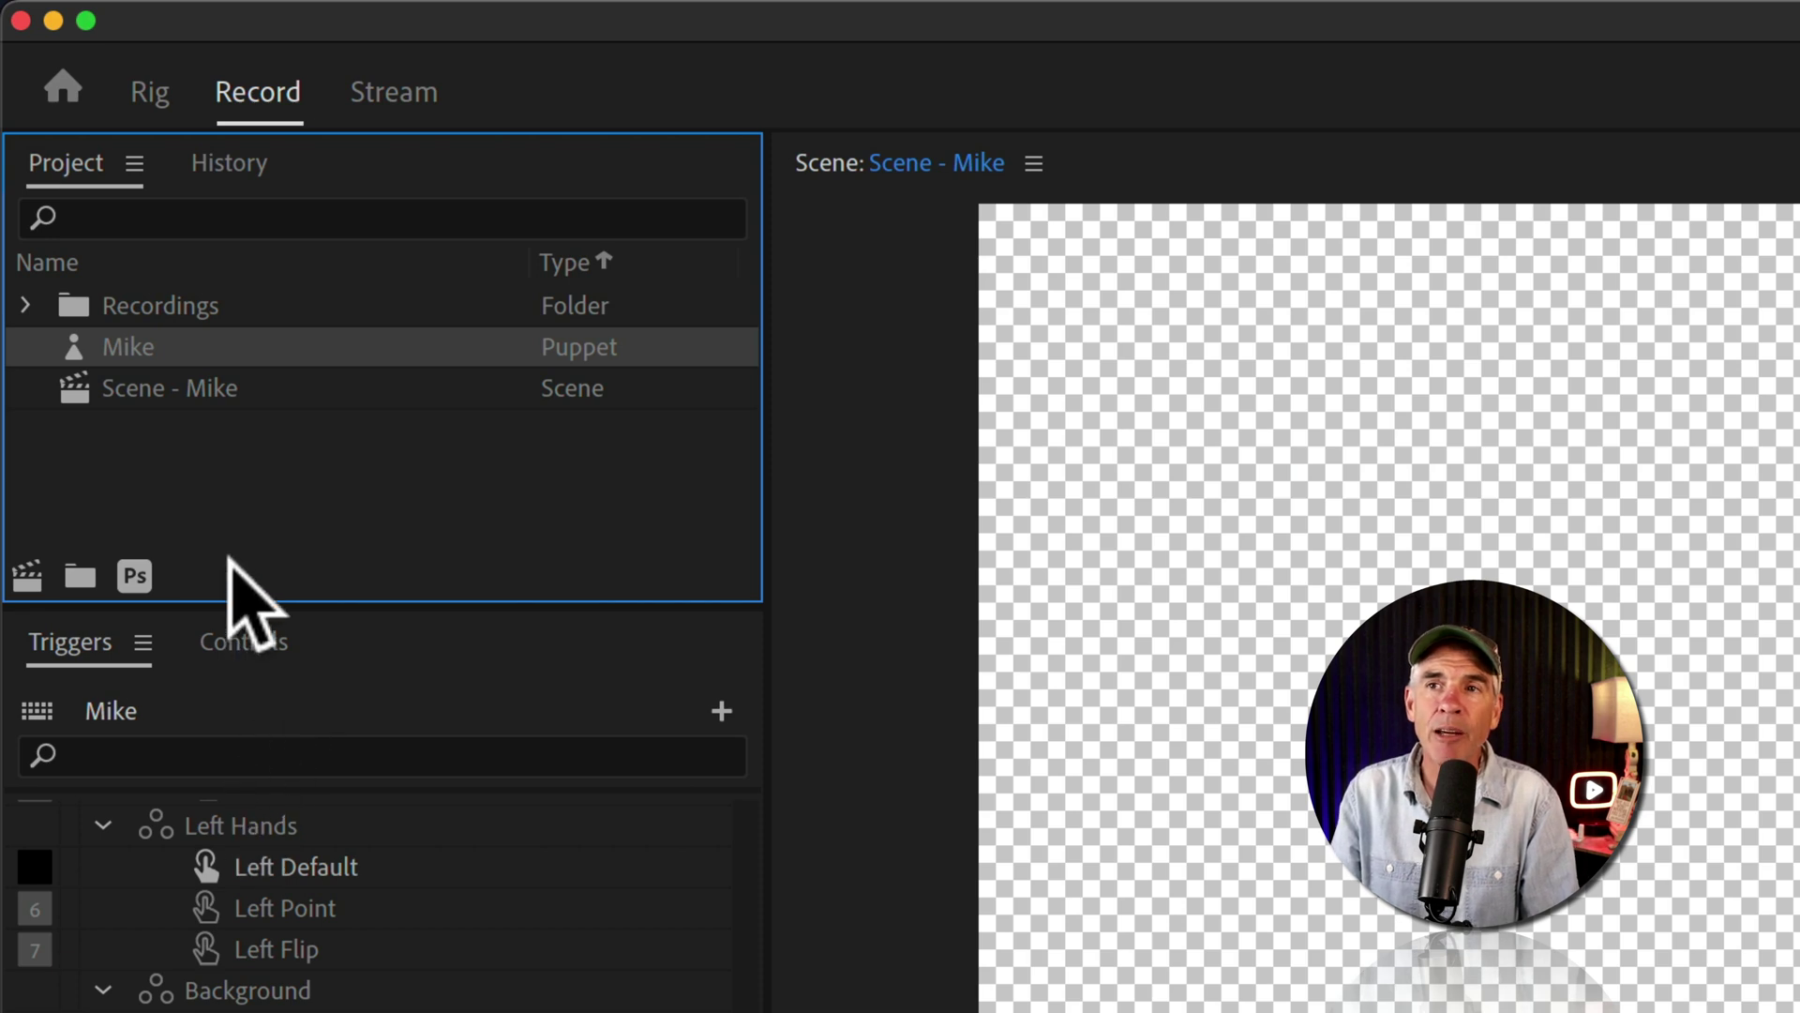
{"action": "left_click", "coordinate": [208, 436]}
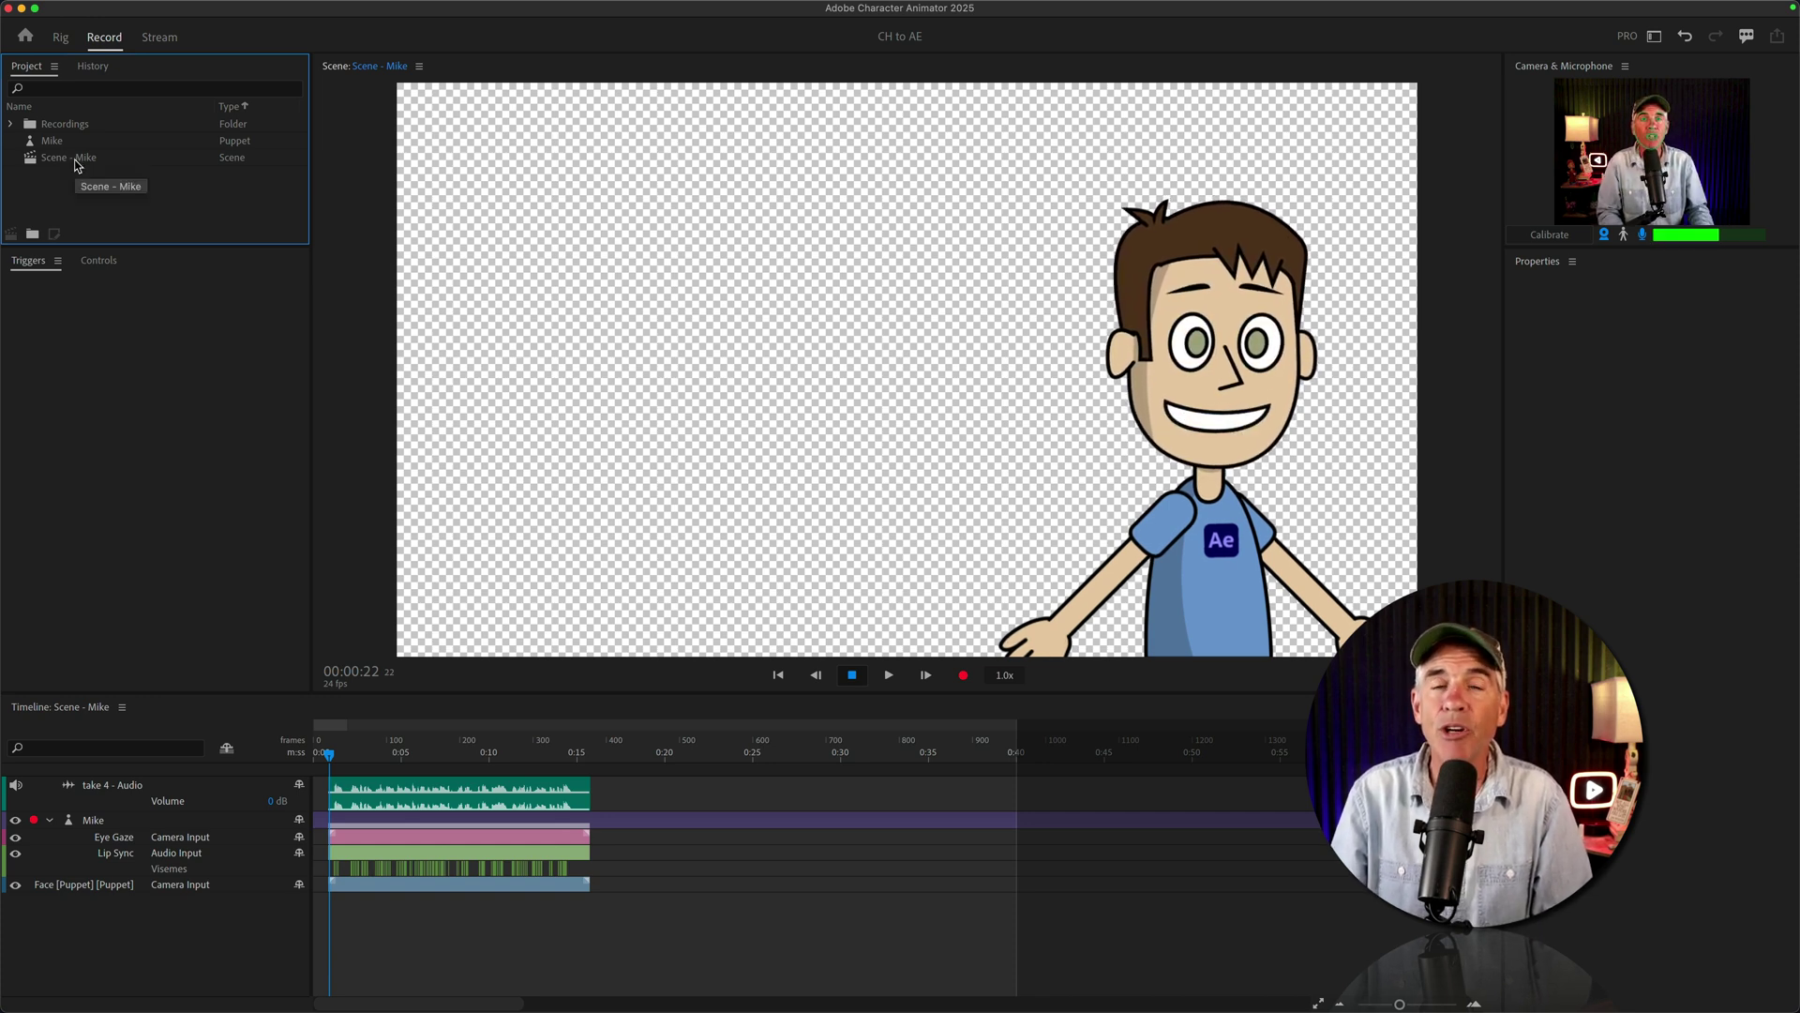
Select the puppet scene in the project to examine its frame rate, duration and dimensions.
{"action": "left_click", "coordinate": [78, 161]}
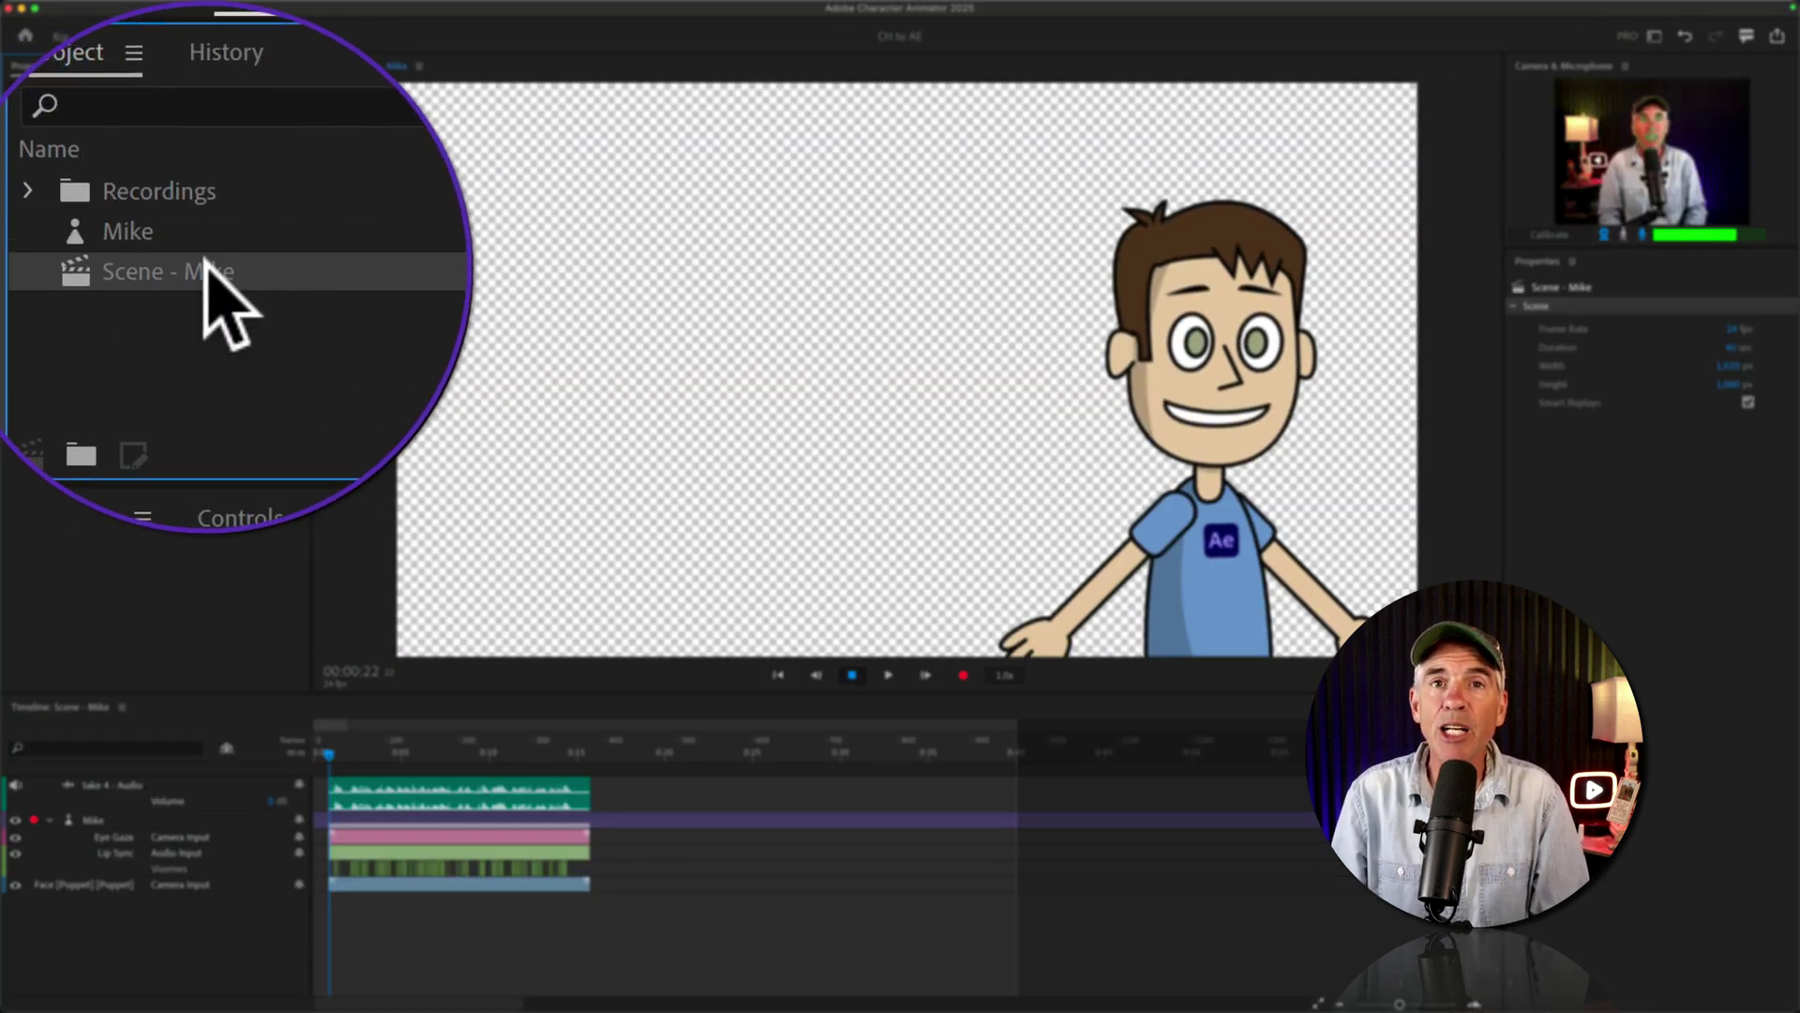
{"action": "left_click", "coordinate": [99, 184]}
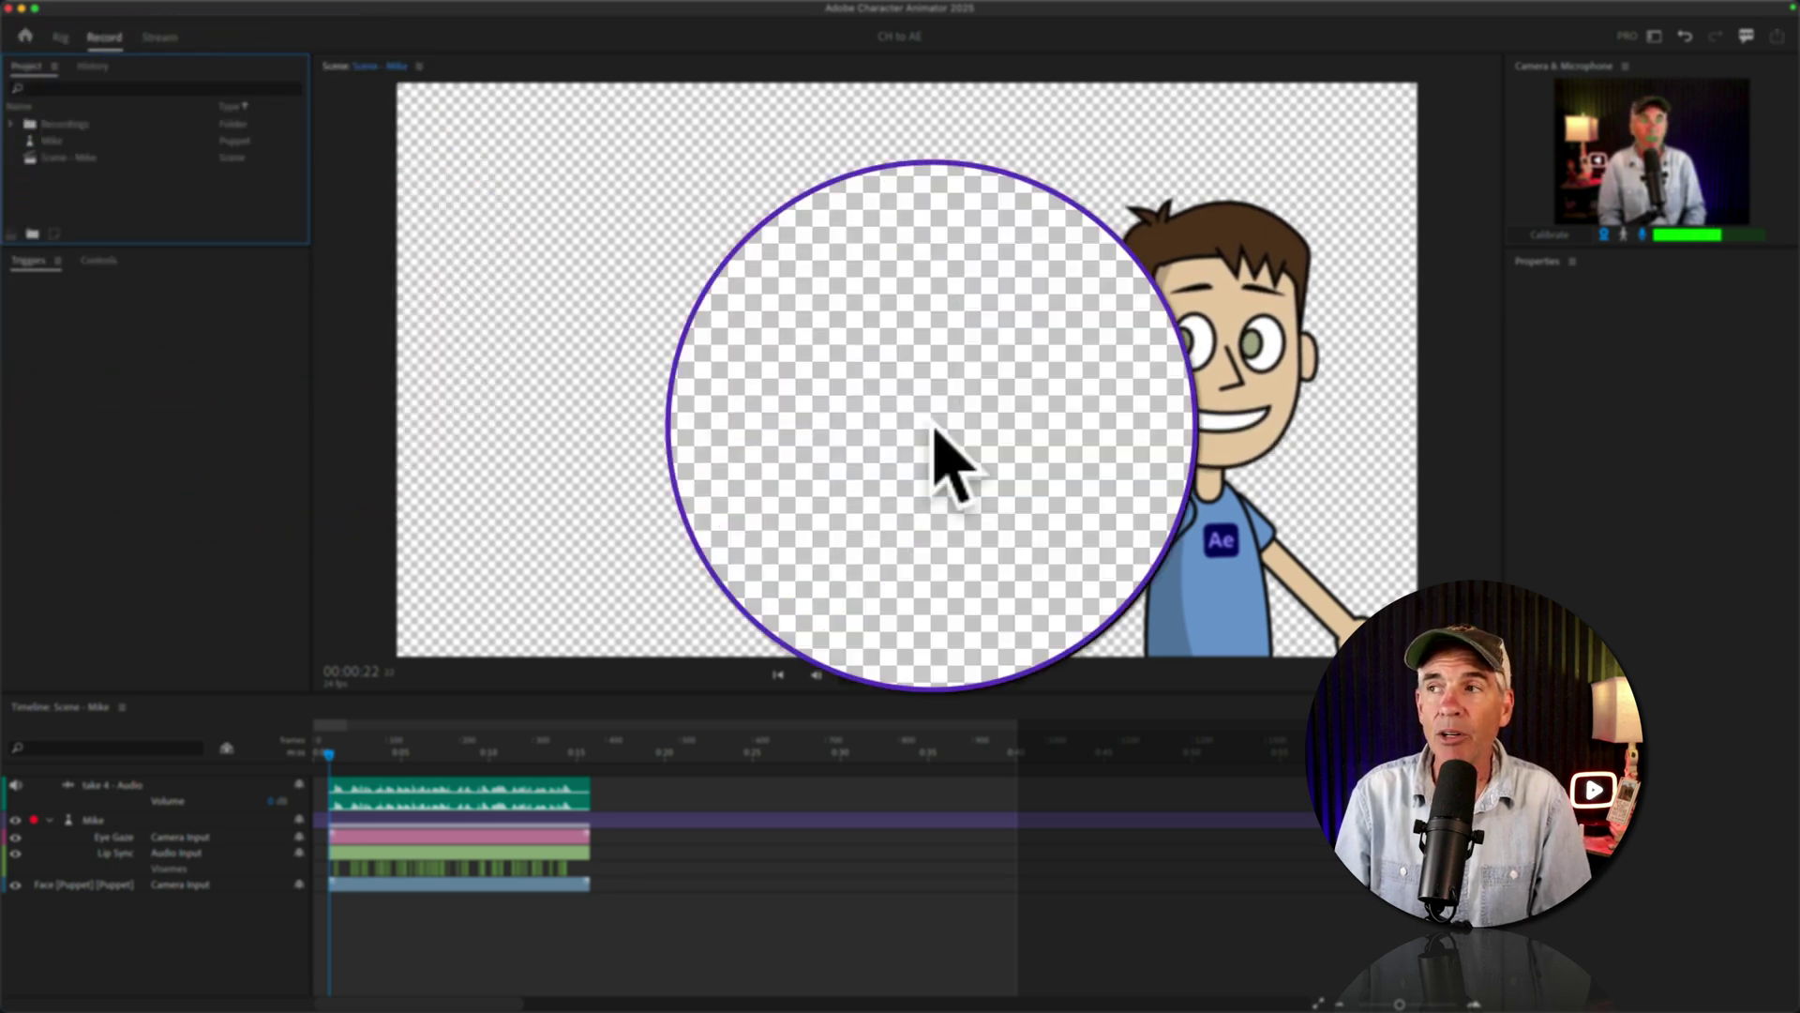
{"action": "left_click", "coordinate": [1534, 270]}
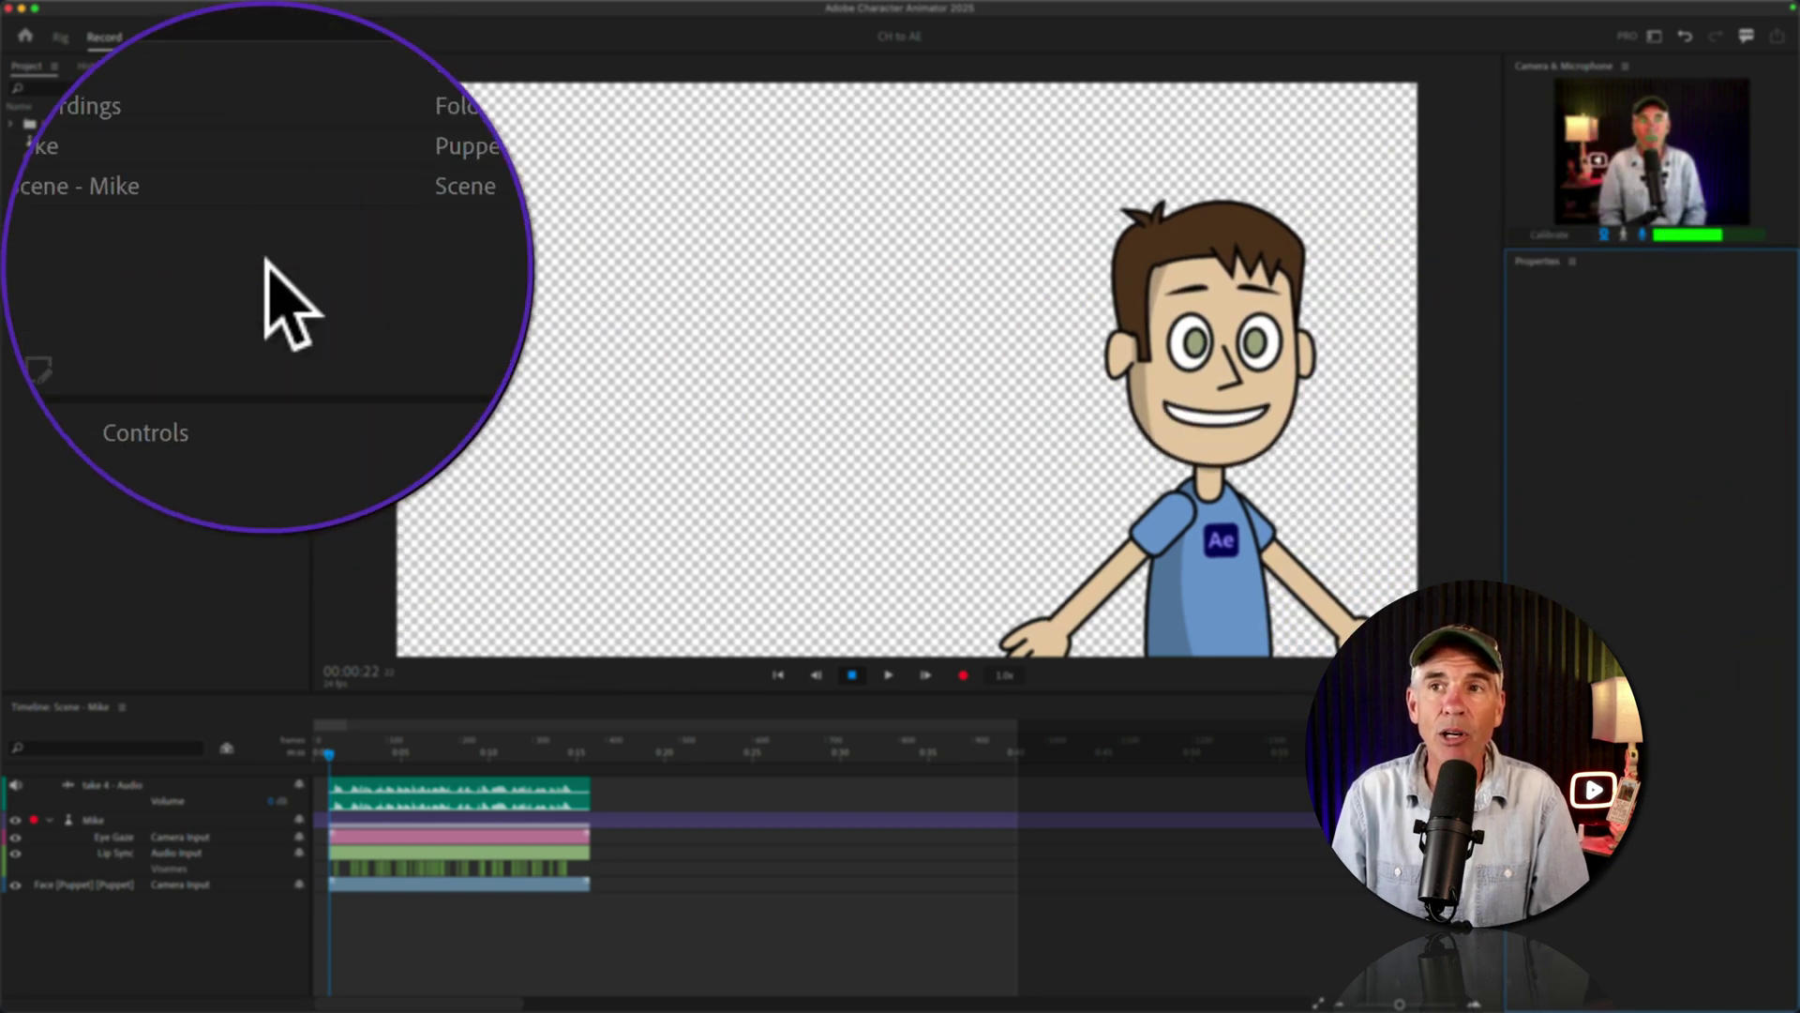
{"action": "left_click", "coordinate": [49, 156]}
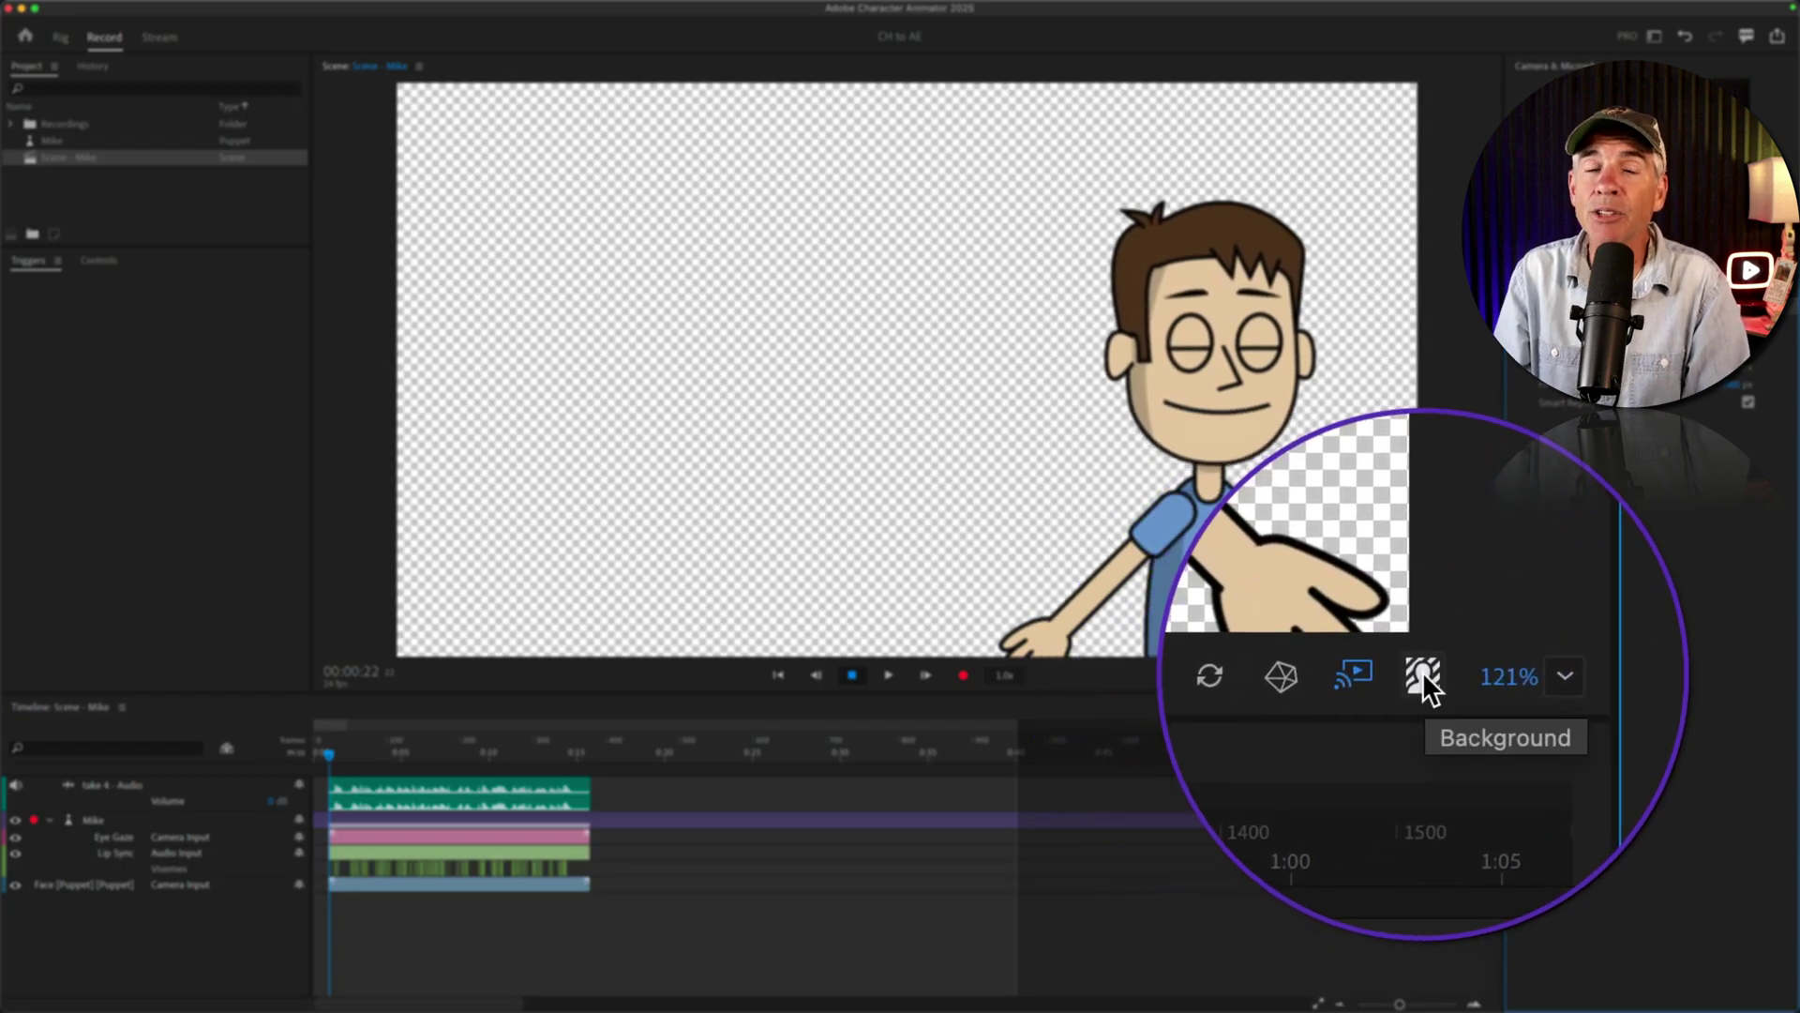
Try the green forest and mountain background behind the puppet and restore the light transparency checkerboard.
{"action": "left_click", "coordinate": [1422, 675]}
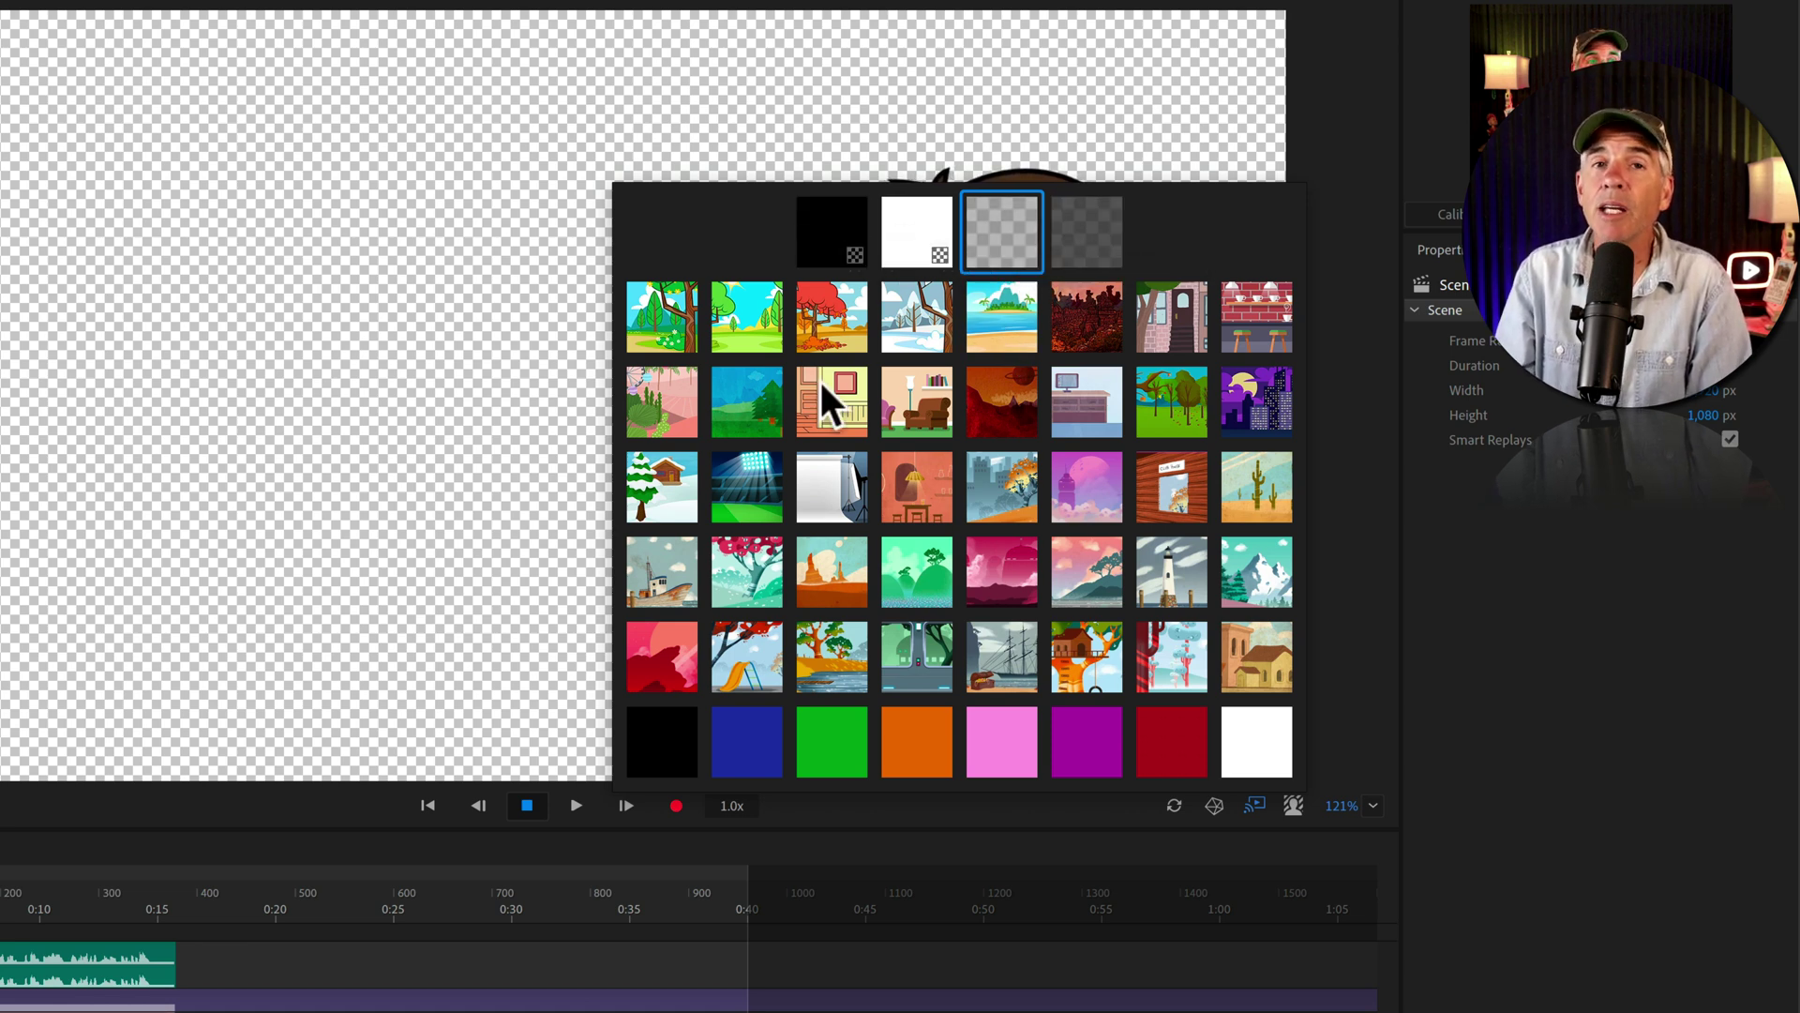
{"action": "left_click", "coordinate": [740, 403]}
{"action": "left_click", "coordinate": [1516, 682]}
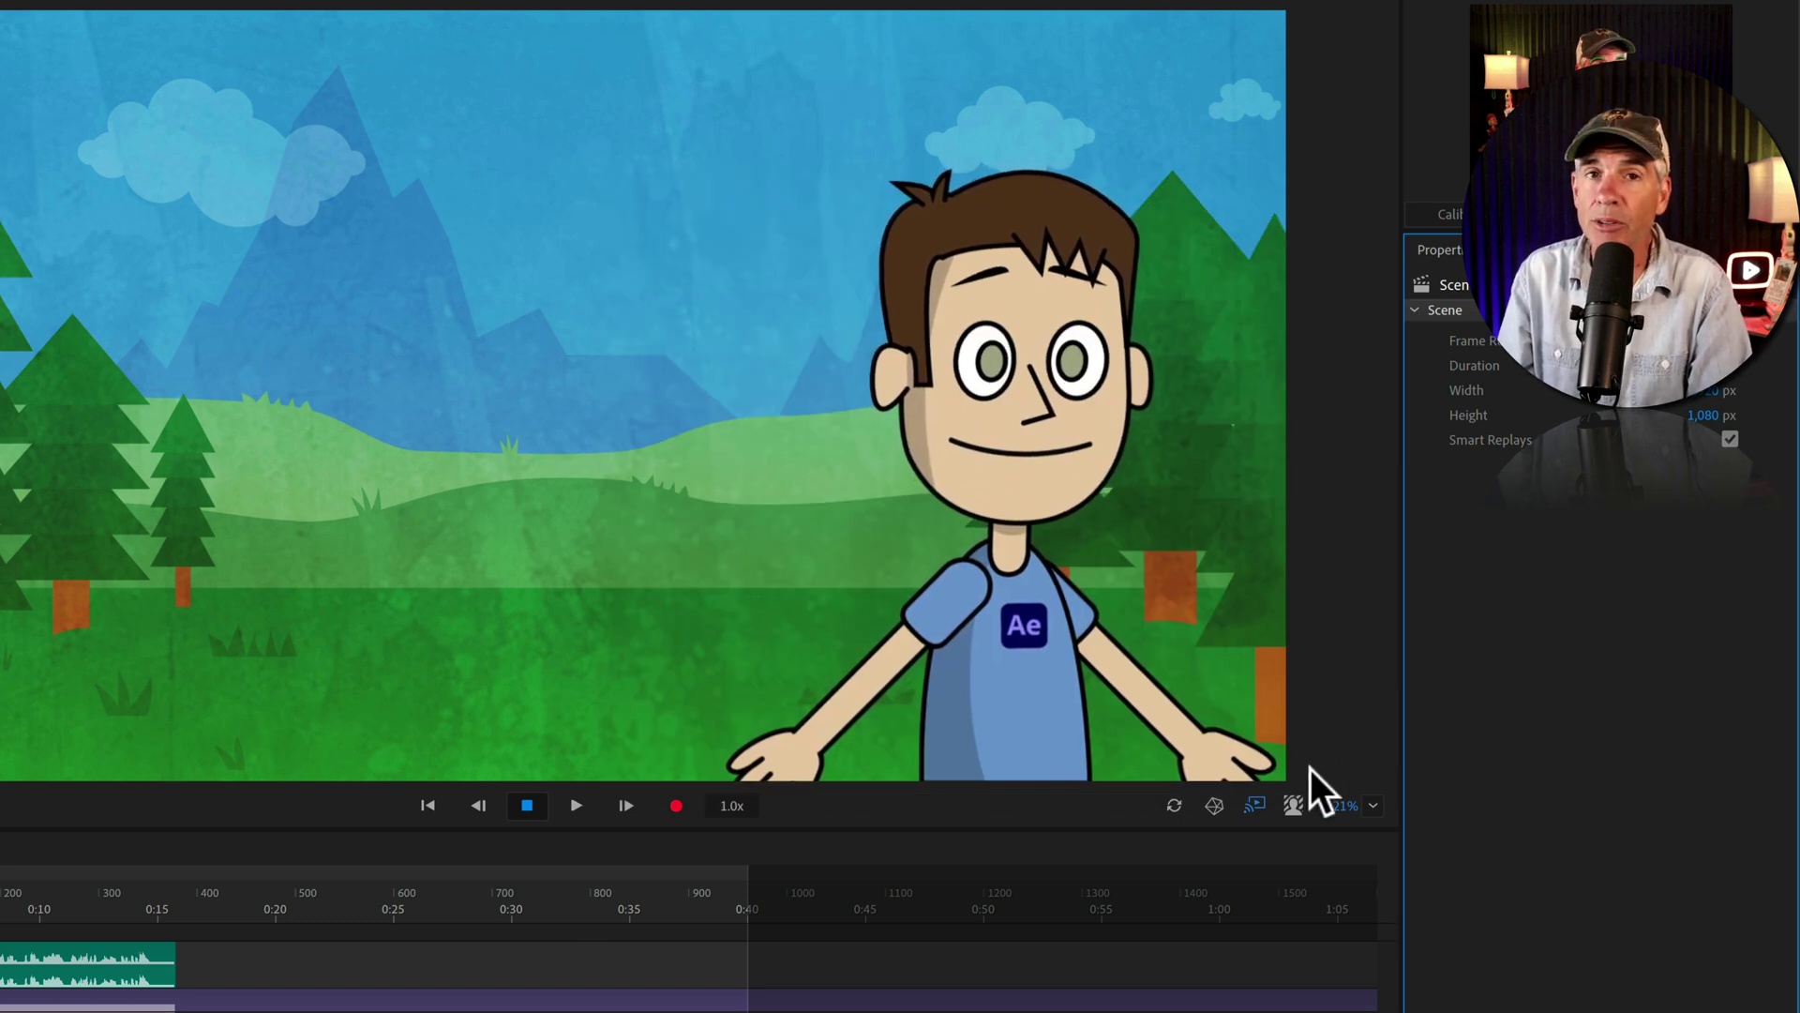
{"action": "left_click", "coordinate": [1293, 805]}
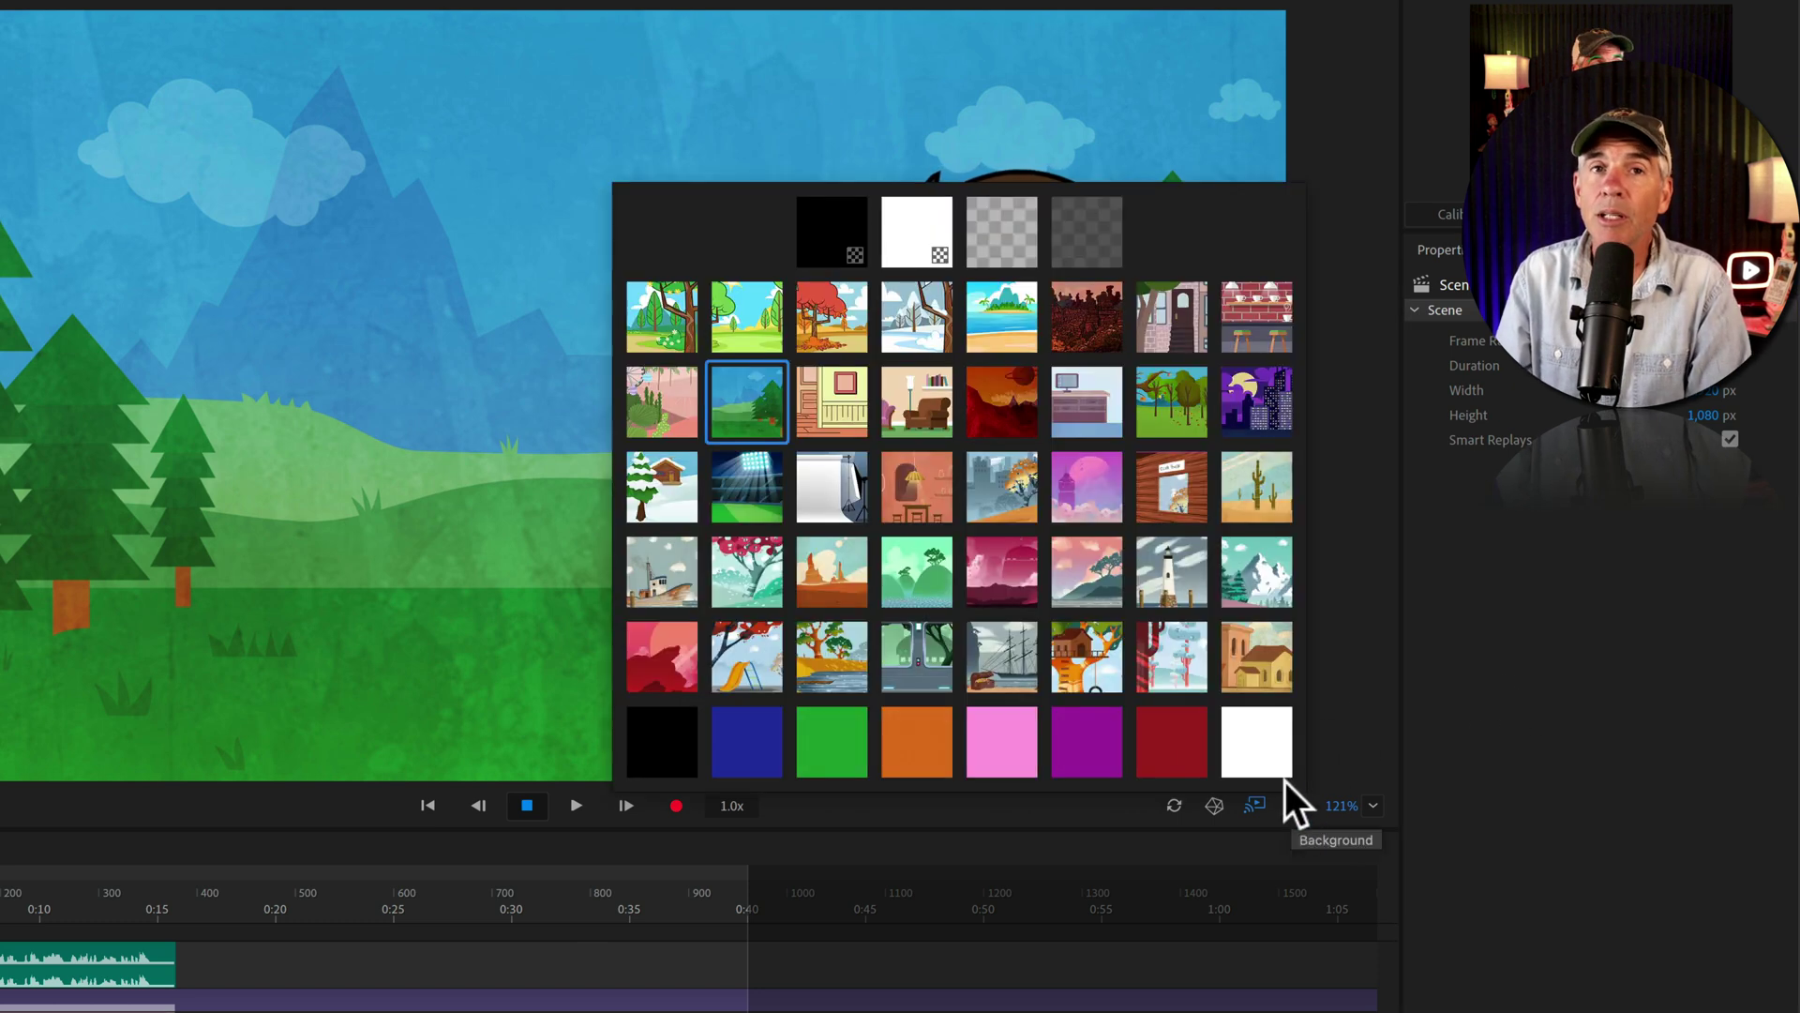
{"action": "left_click", "coordinate": [995, 237]}
{"action": "left_click", "coordinate": [1660, 705]}
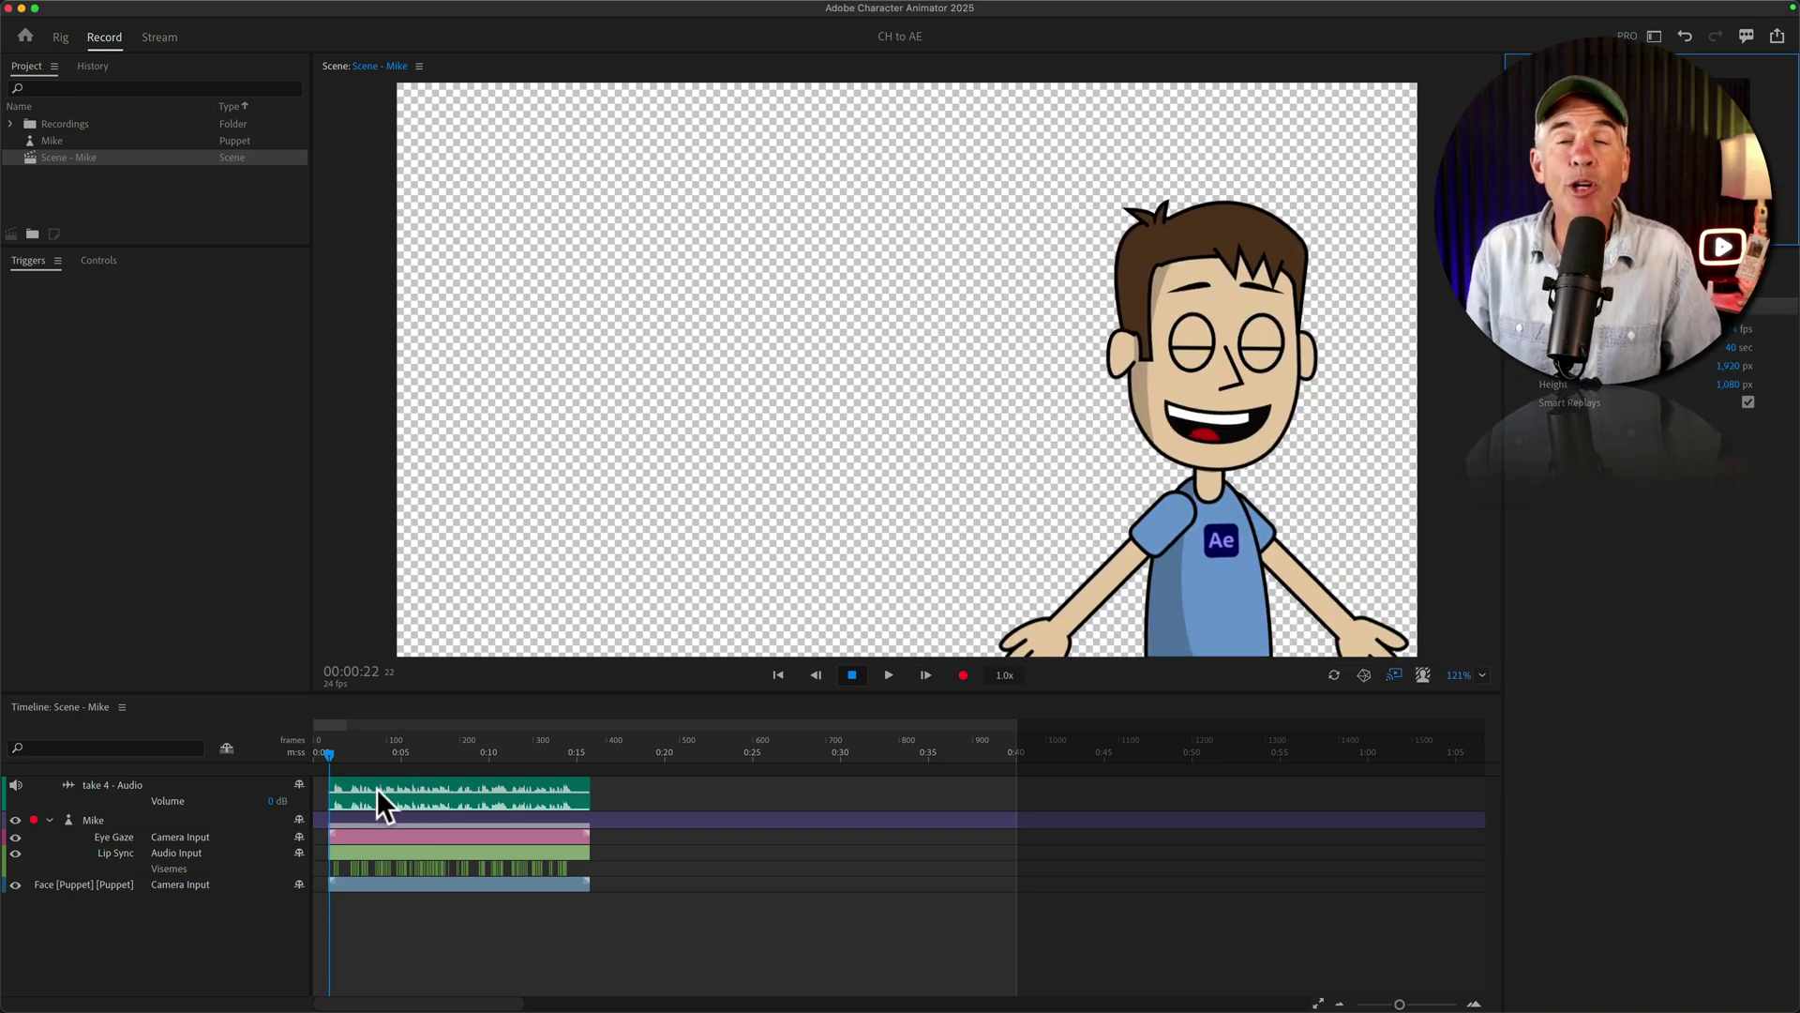
Scrub through the recorded take on the timeline and return the playhead to the take's start.
{"action": "left_click_drag", "start_coordinate": [330, 751], "coordinate": [618, 742]}
{"action": "left_click", "coordinate": [325, 754]}
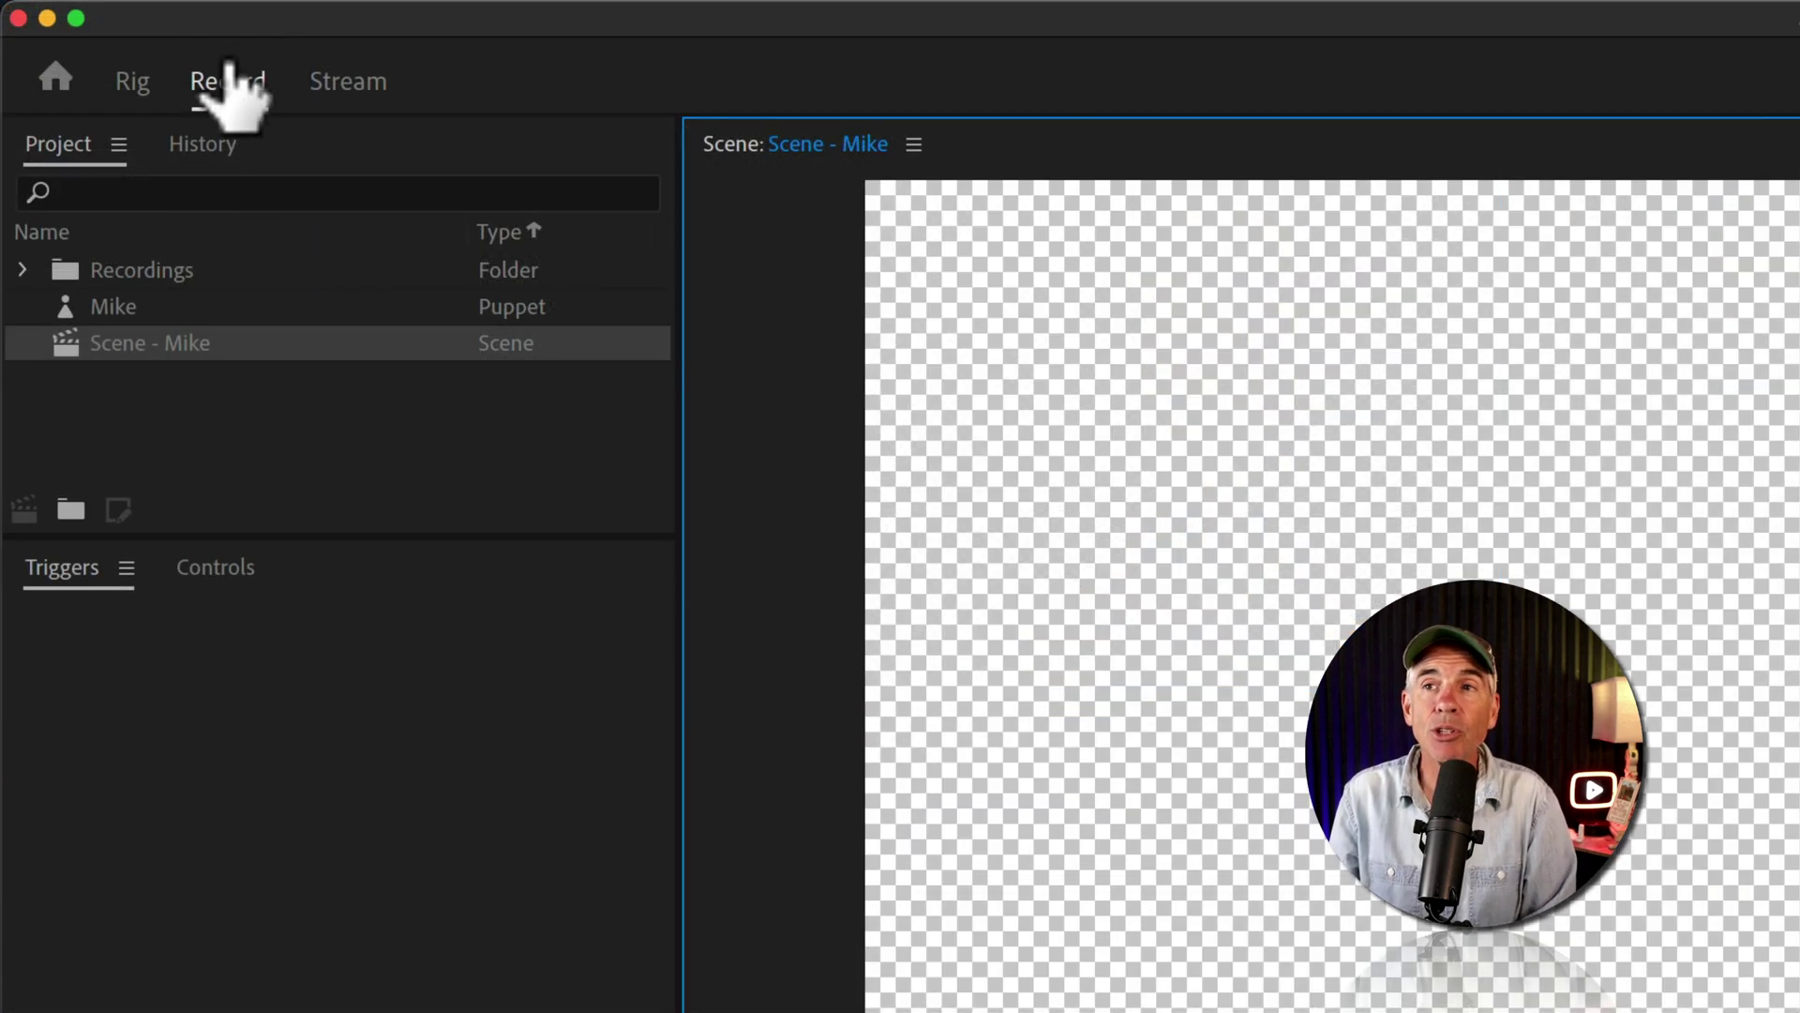
Bring up Save Project As, select the CH to AE folder on the Desktop and highlight the project name for editing.
{"action": "mouse_move", "coordinate": [132, 6]}
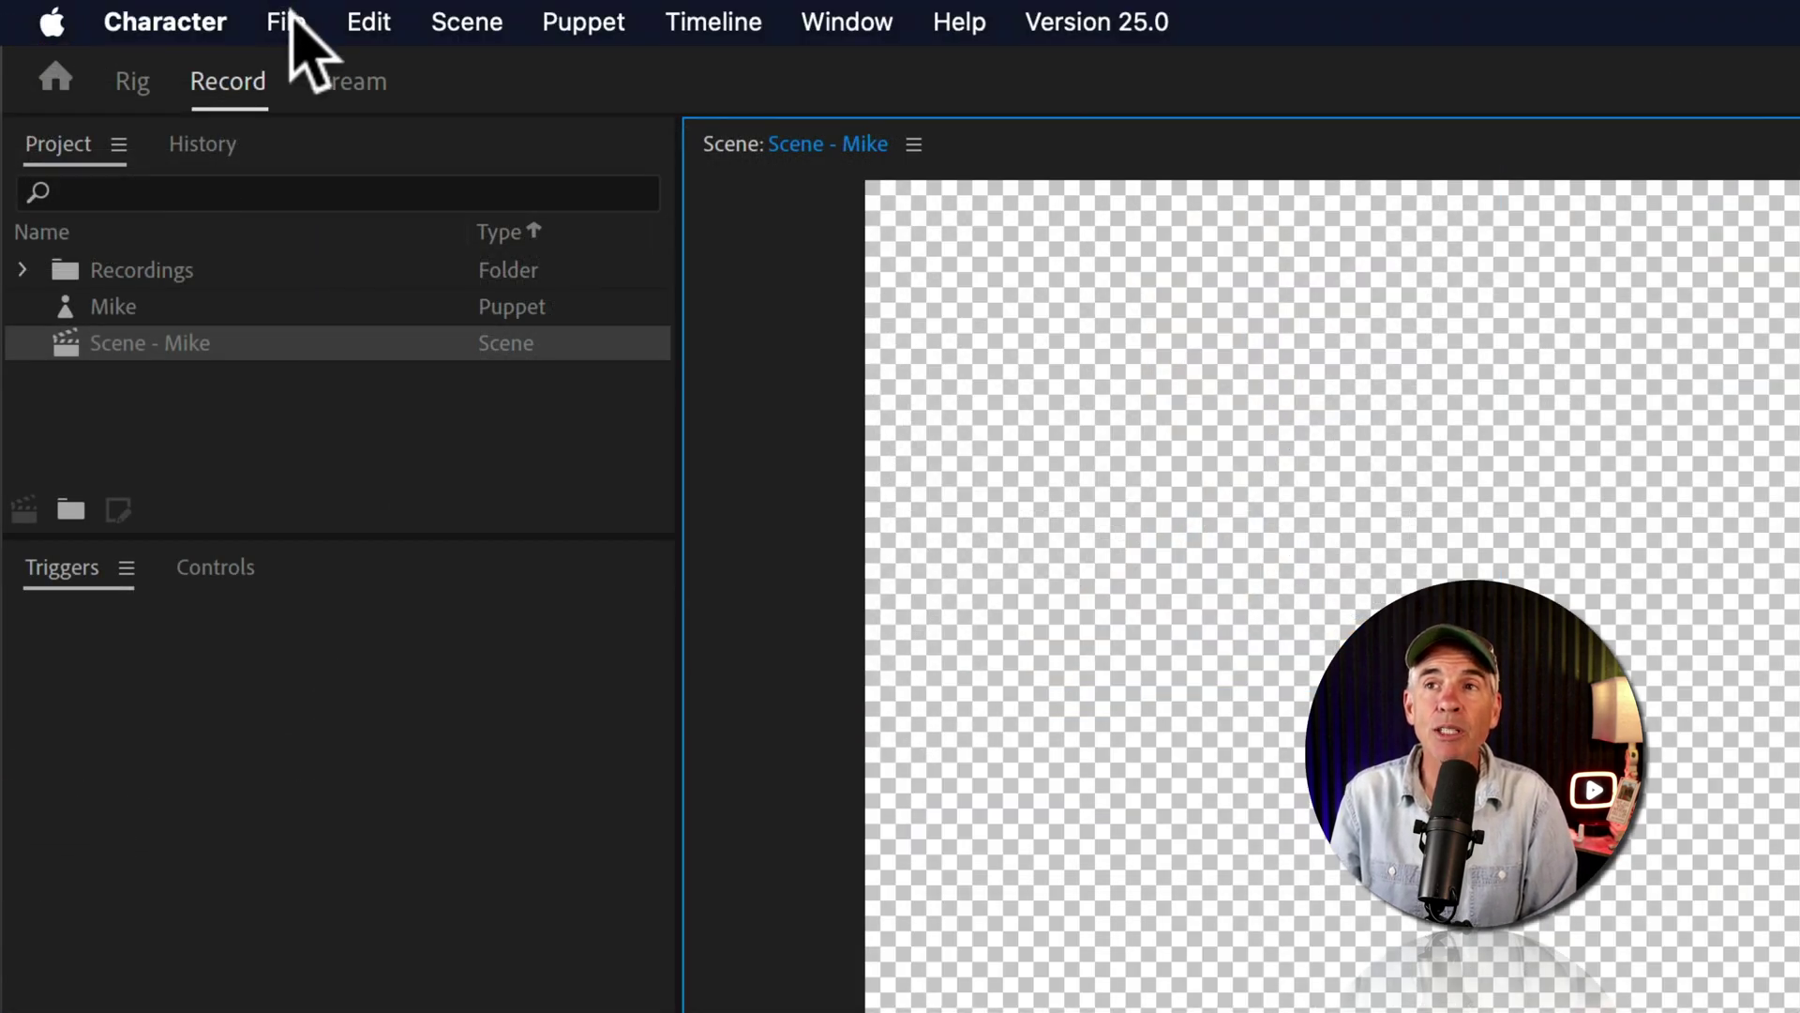
{"action": "left_click", "coordinate": [289, 19]}
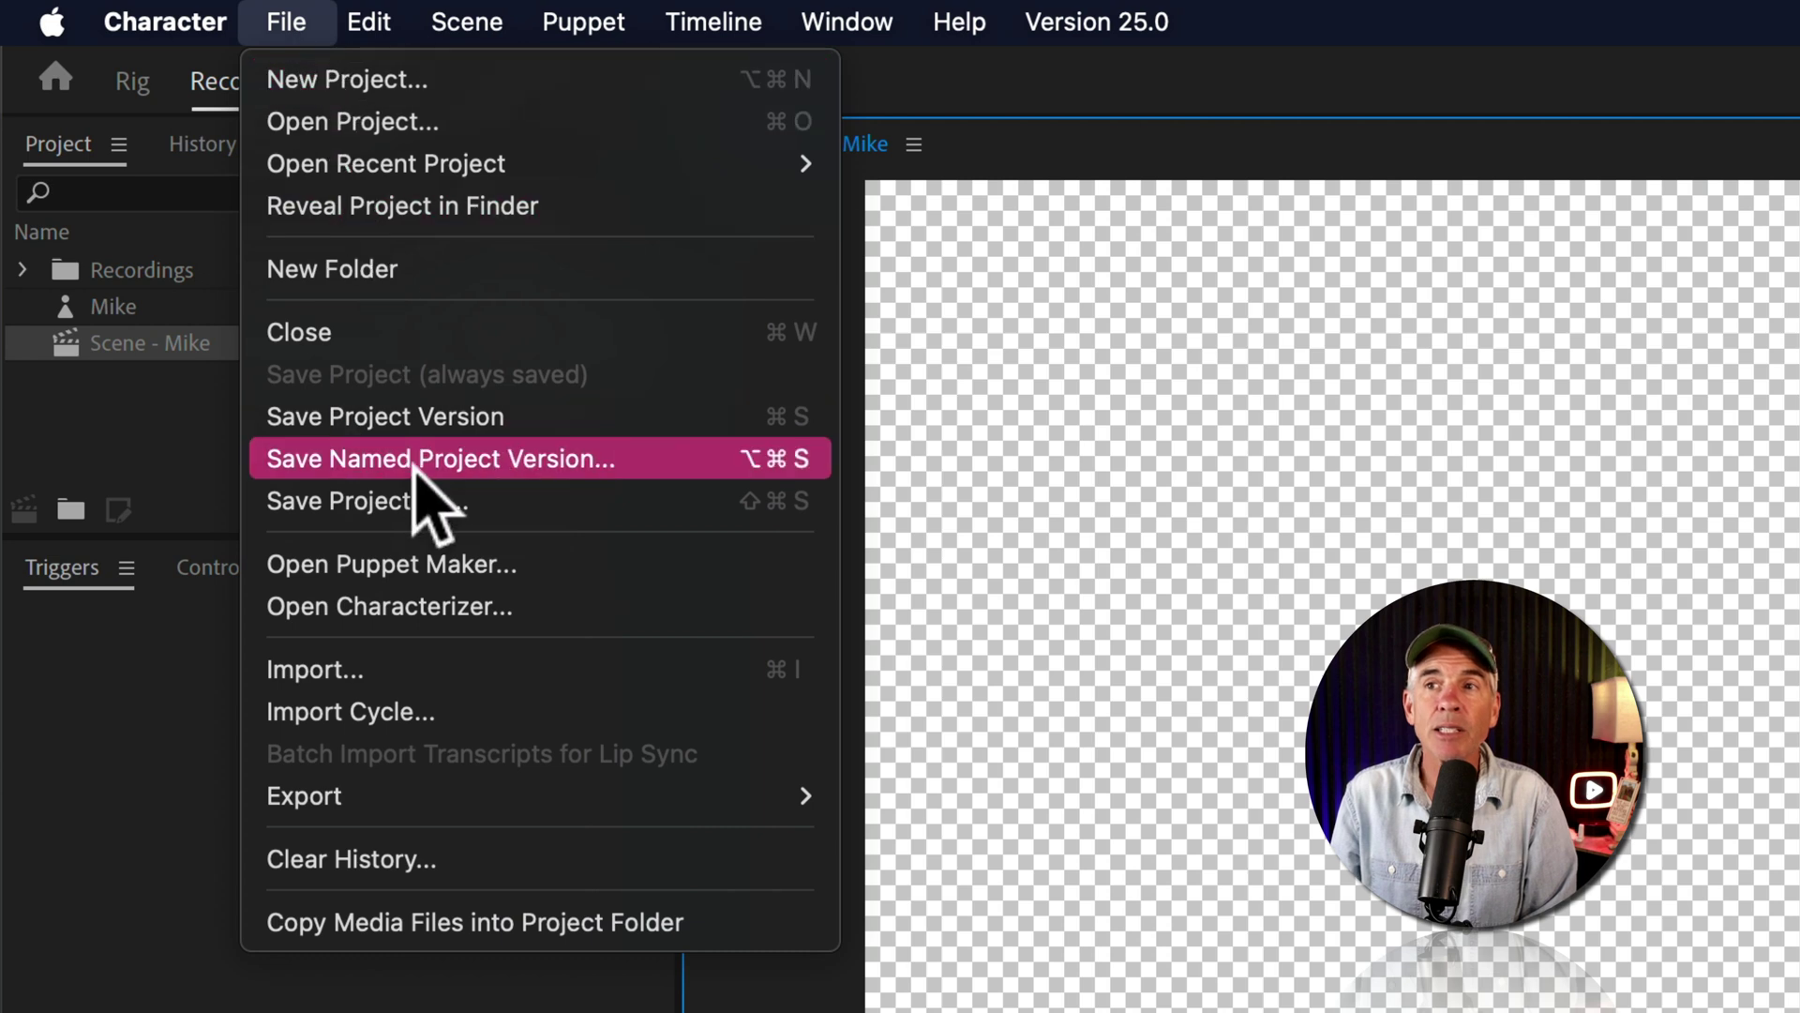
{"action": "left_click", "coordinate": [424, 502]}
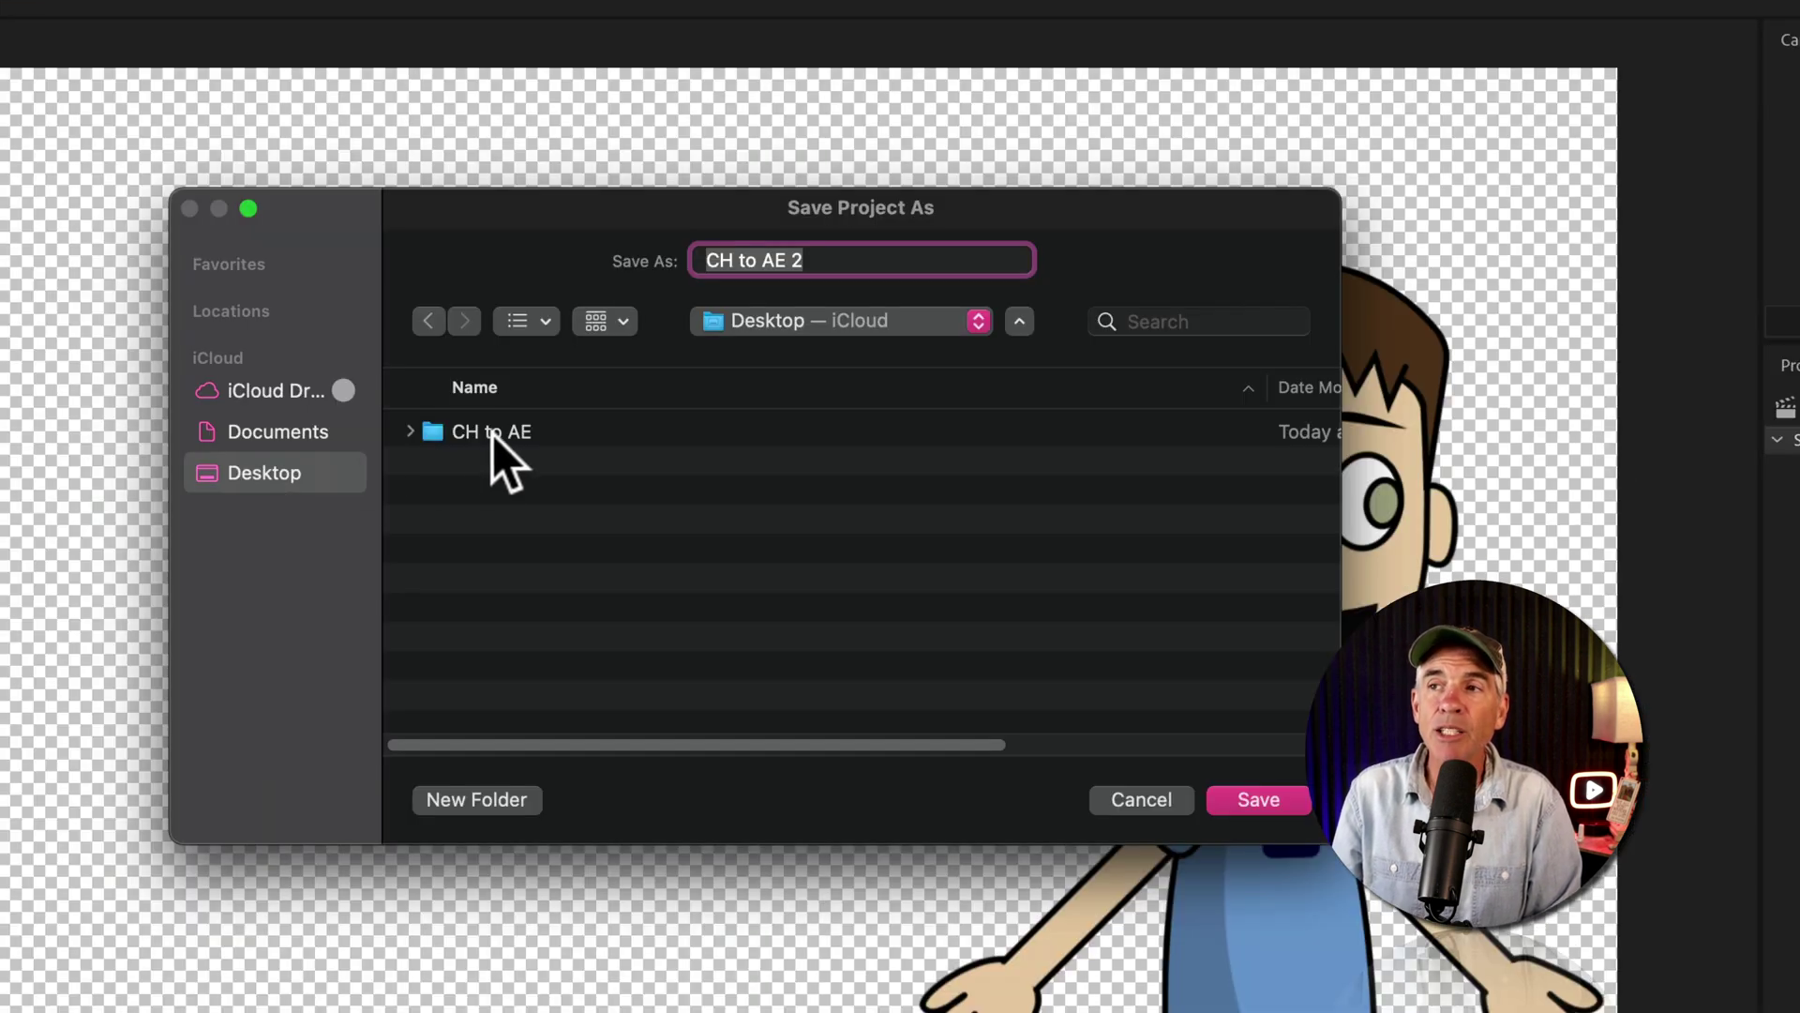
{"action": "left_click", "coordinate": [515, 430]}
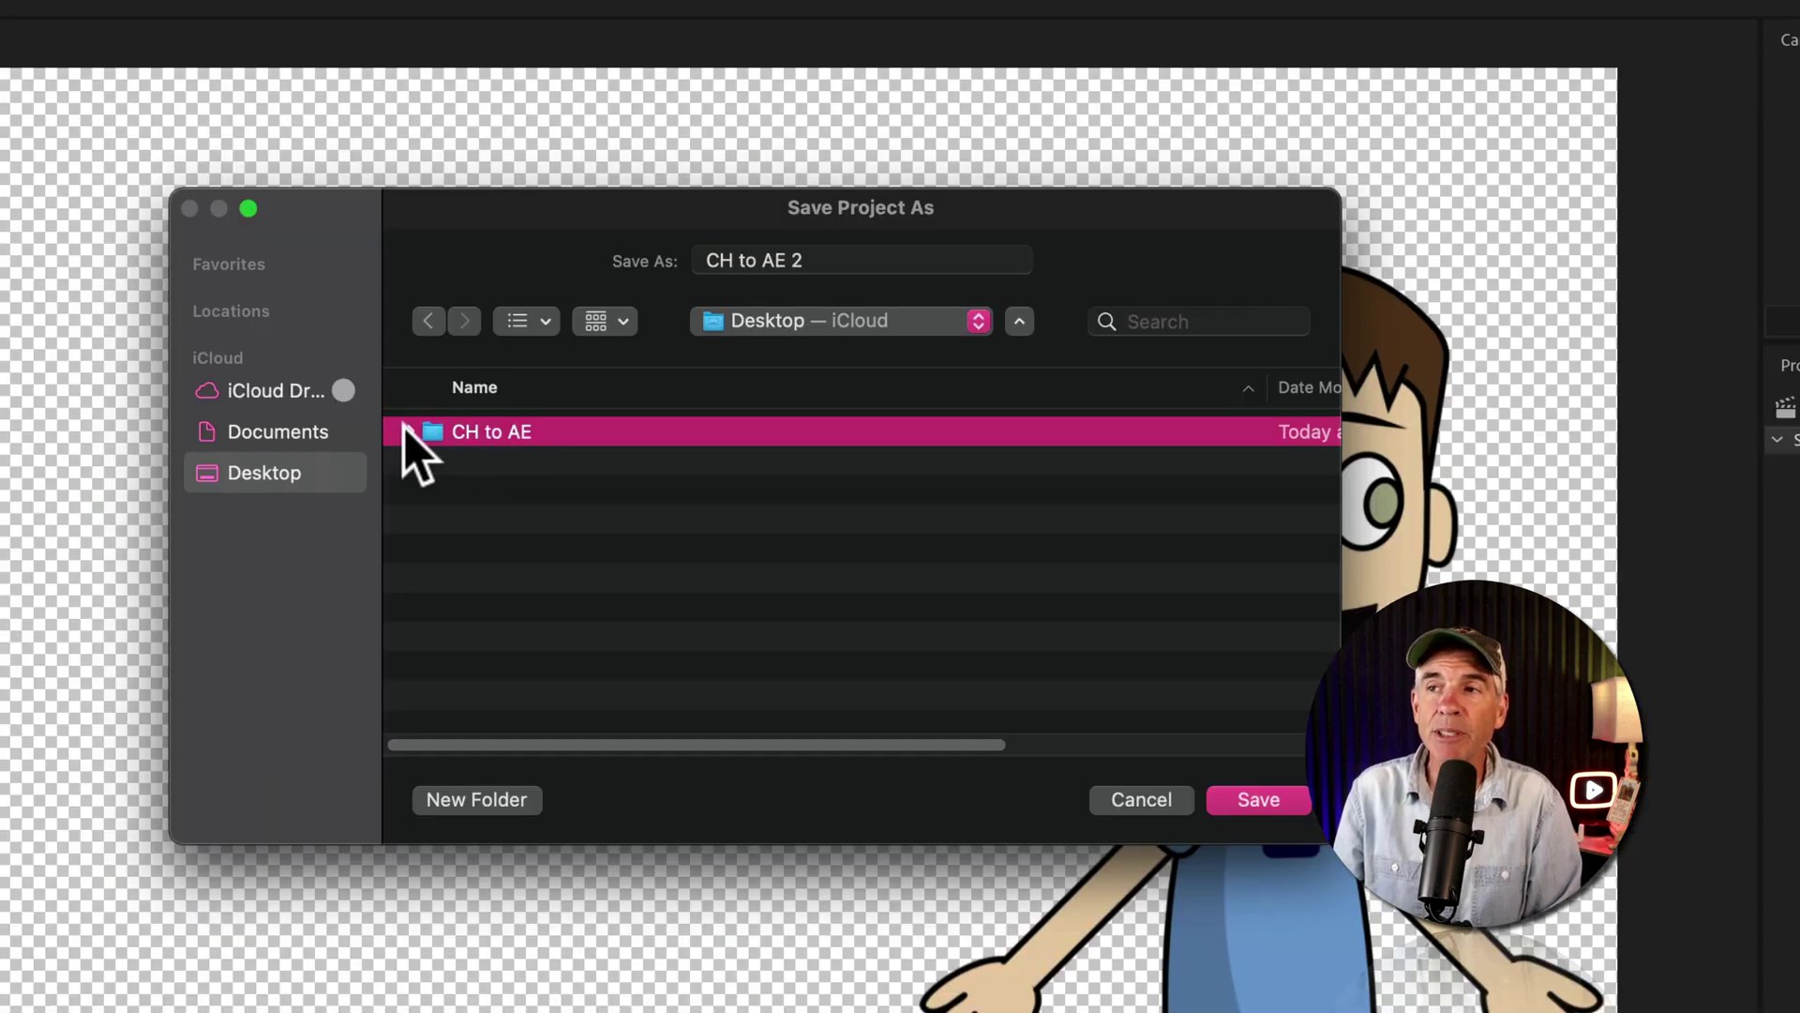
{"action": "left_click_drag", "start_coordinate": [846, 256], "coordinate": [684, 251]}
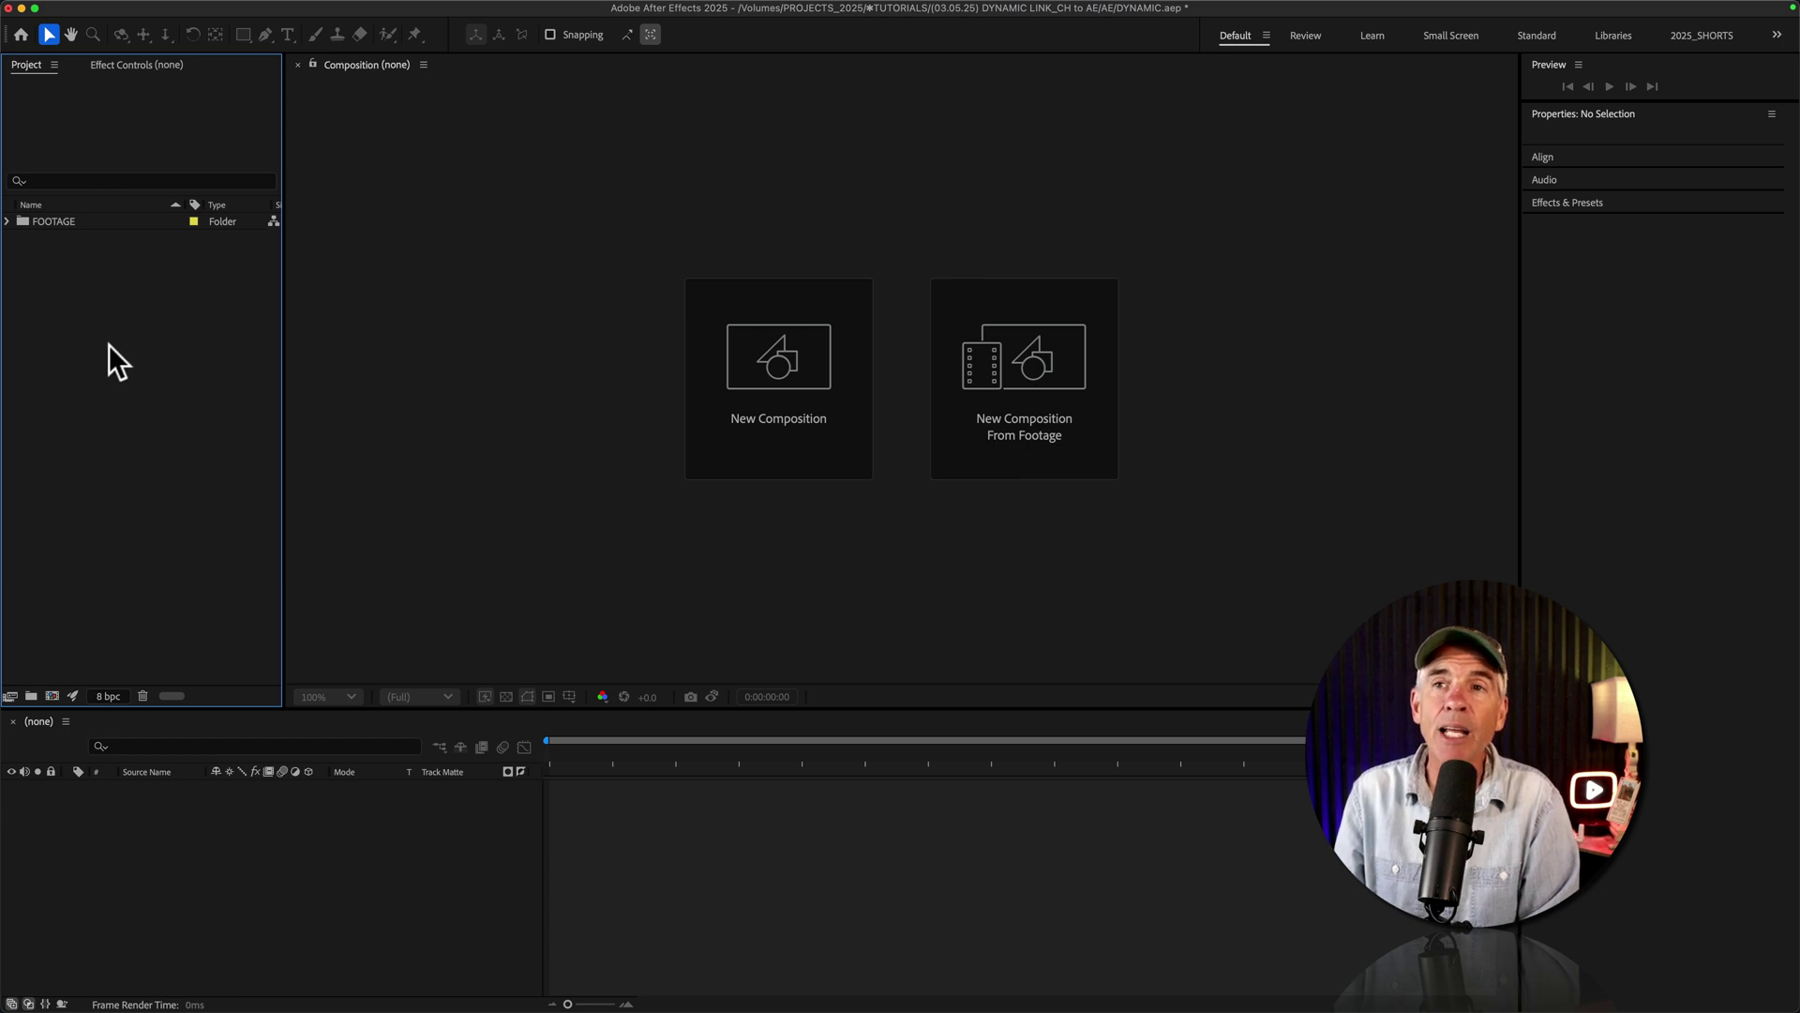
In After Effects, import the puppet scene from CH to AE.chproj, located in the nested CH to AE folder on the Desktop.
{"action": "left_click", "coordinate": [147, 9]}
{"action": "mouse_move", "coordinate": [201, 270]}
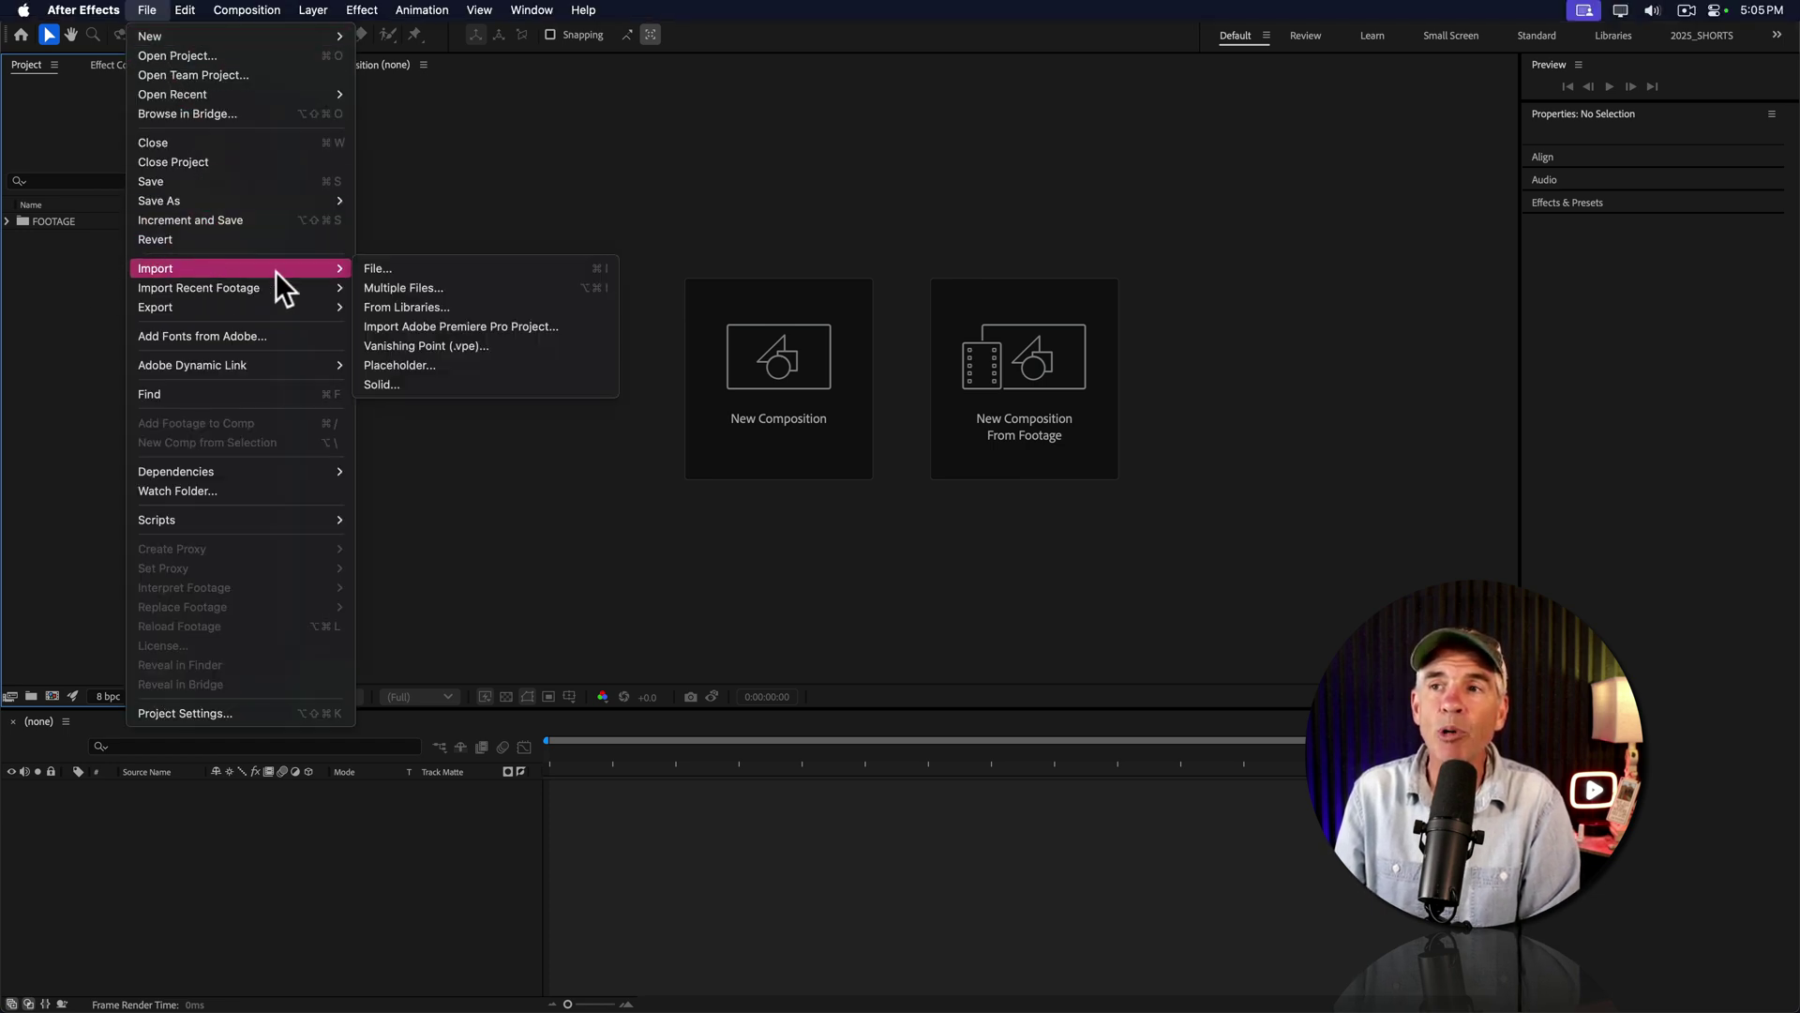
{"action": "left_click", "coordinate": [483, 267]}
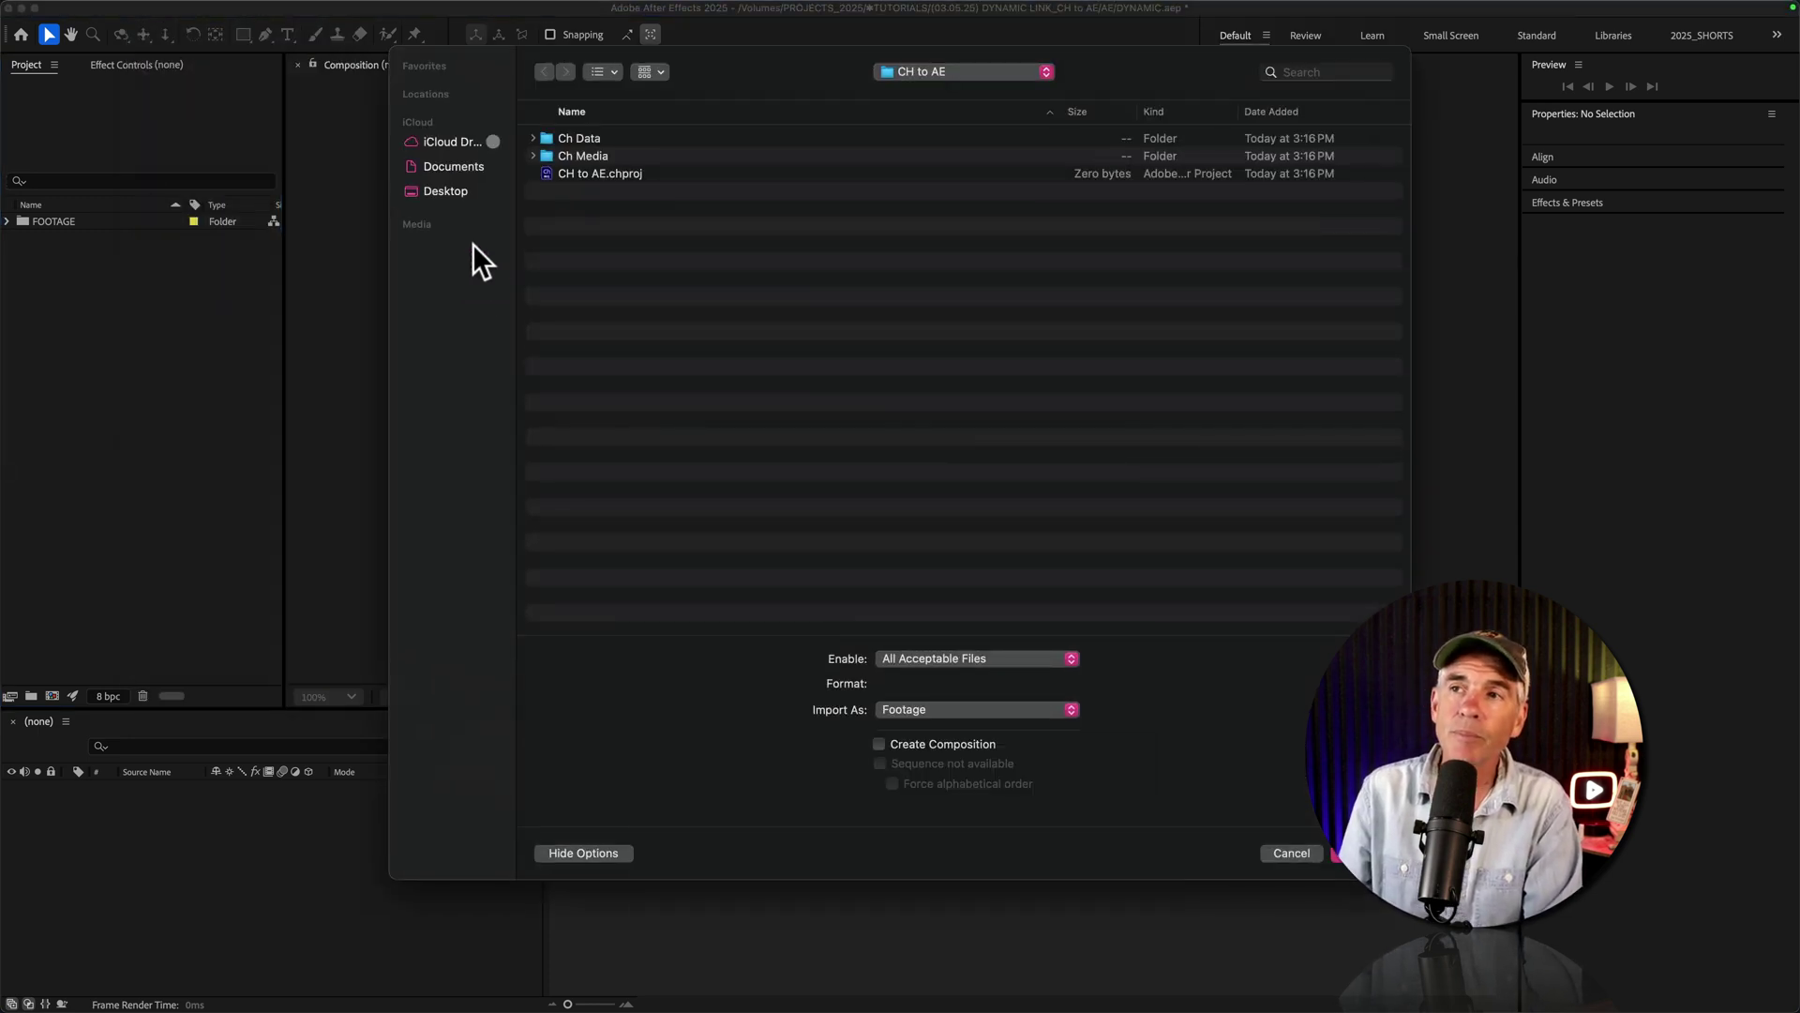
{"action": "left_click", "coordinate": [454, 193]}
{"action": "left_click", "coordinate": [533, 137]}
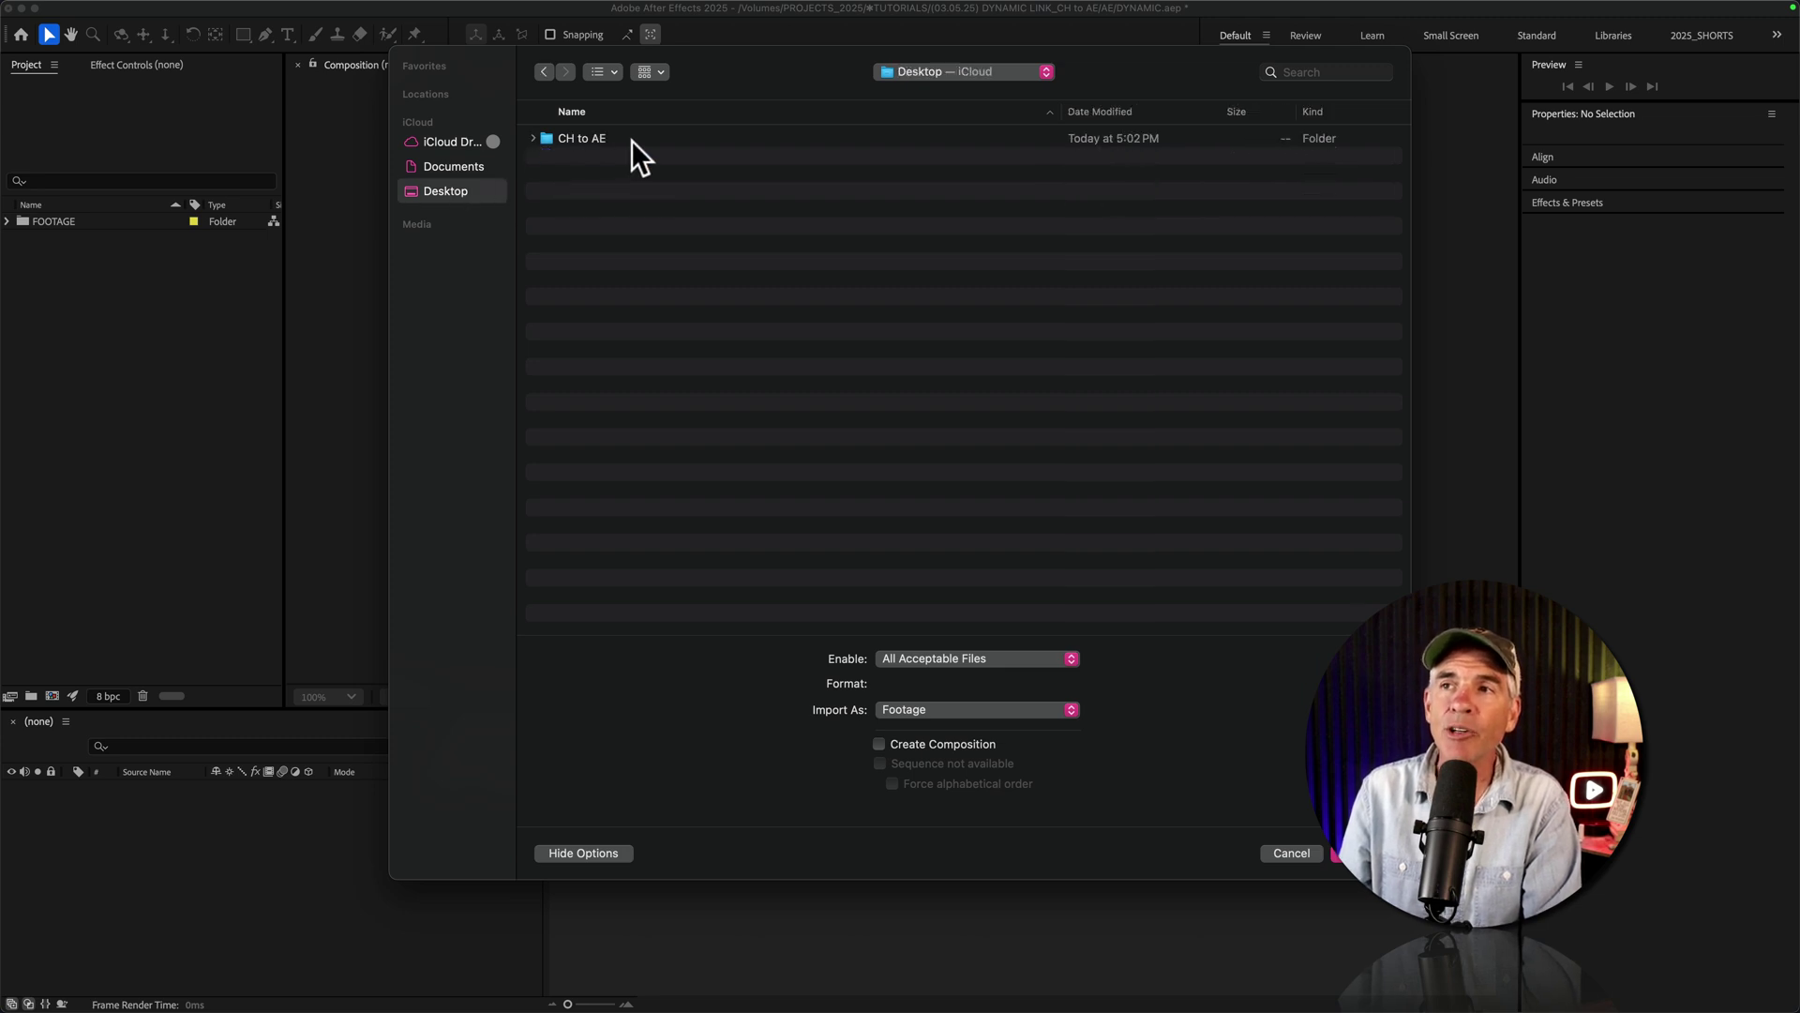
{"action": "left_click", "coordinate": [534, 139]}
{"action": "left_click", "coordinate": [612, 207]}
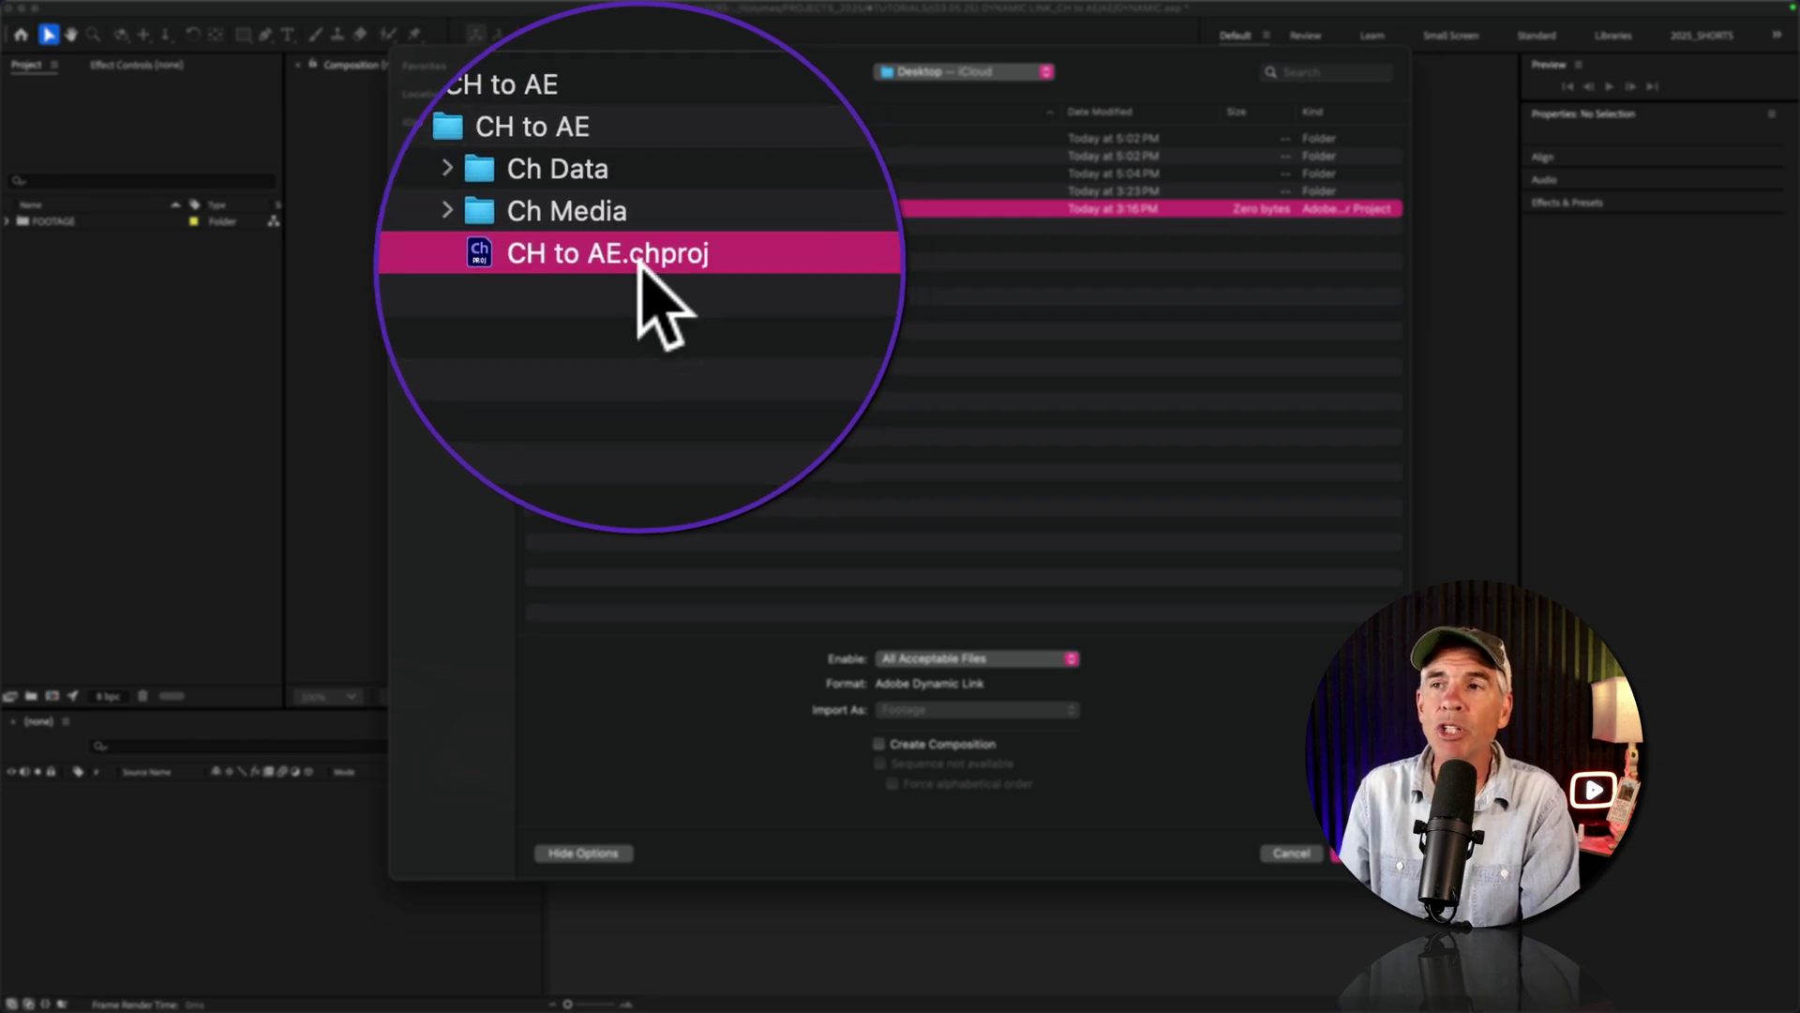
{"action": "left_click", "coordinate": [1360, 852]}
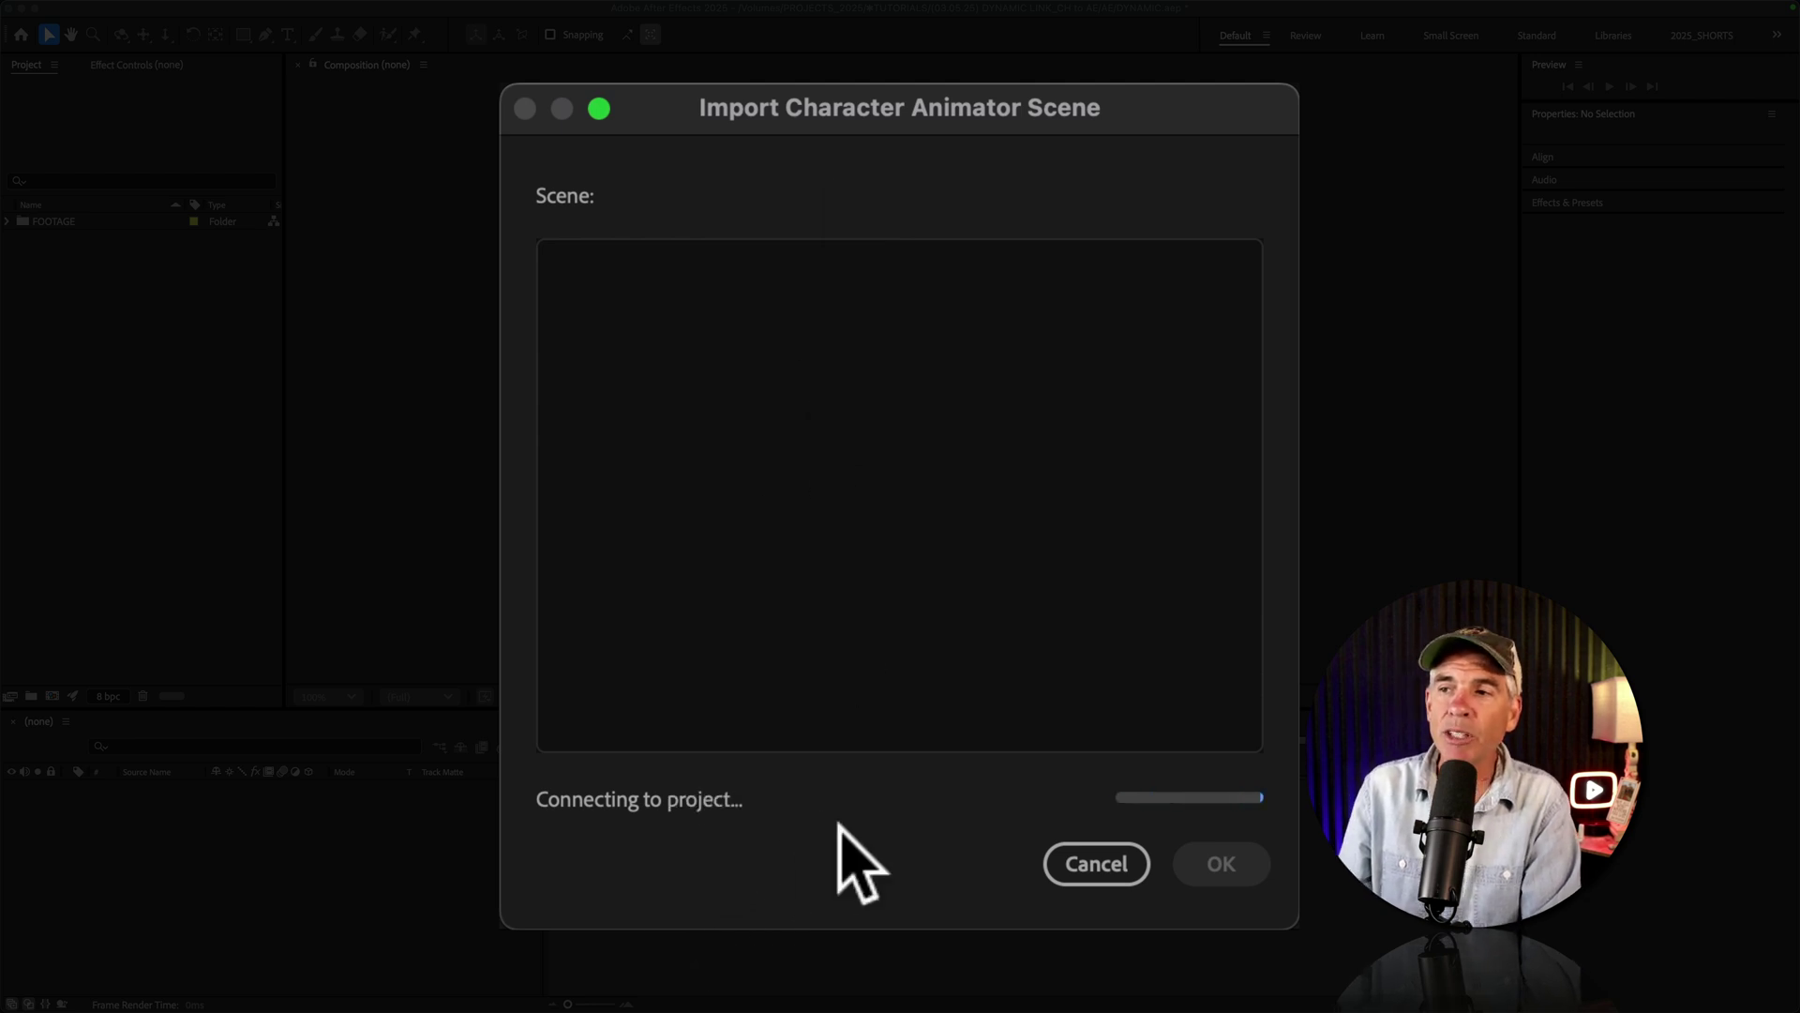
{"action": "left_click", "coordinate": [685, 254]}
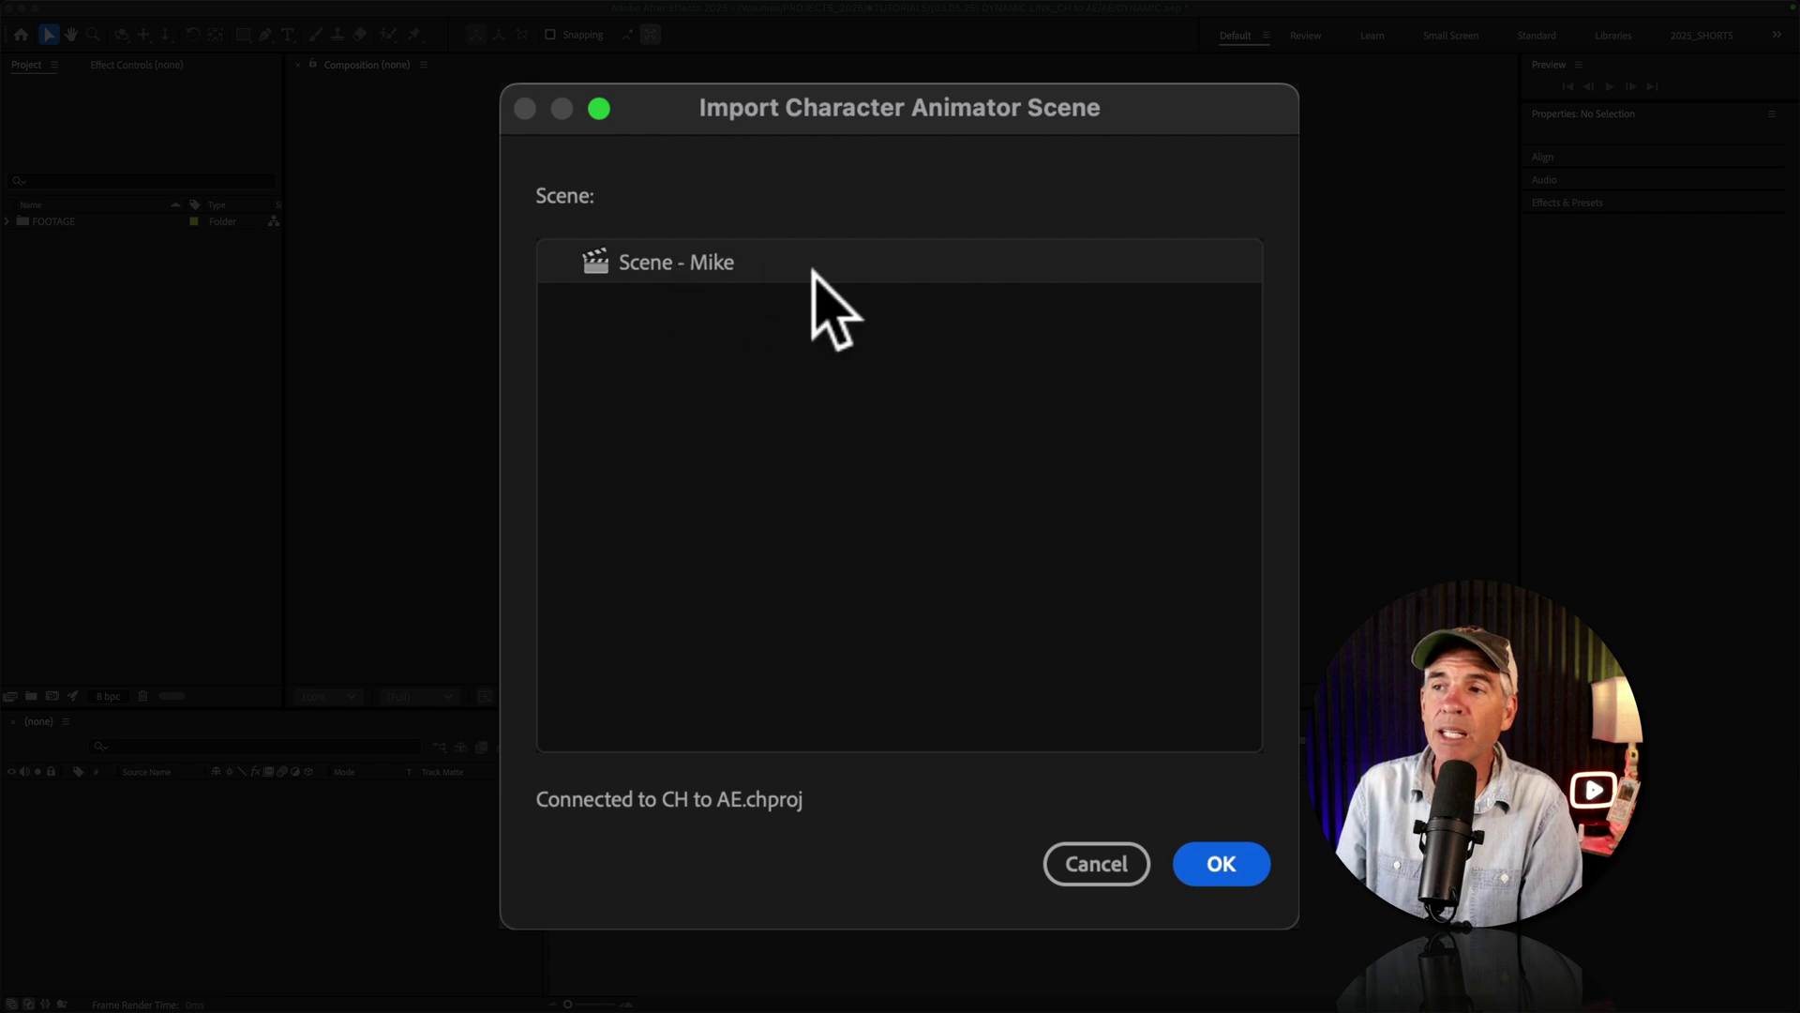
{"action": "left_click", "coordinate": [1221, 864]}
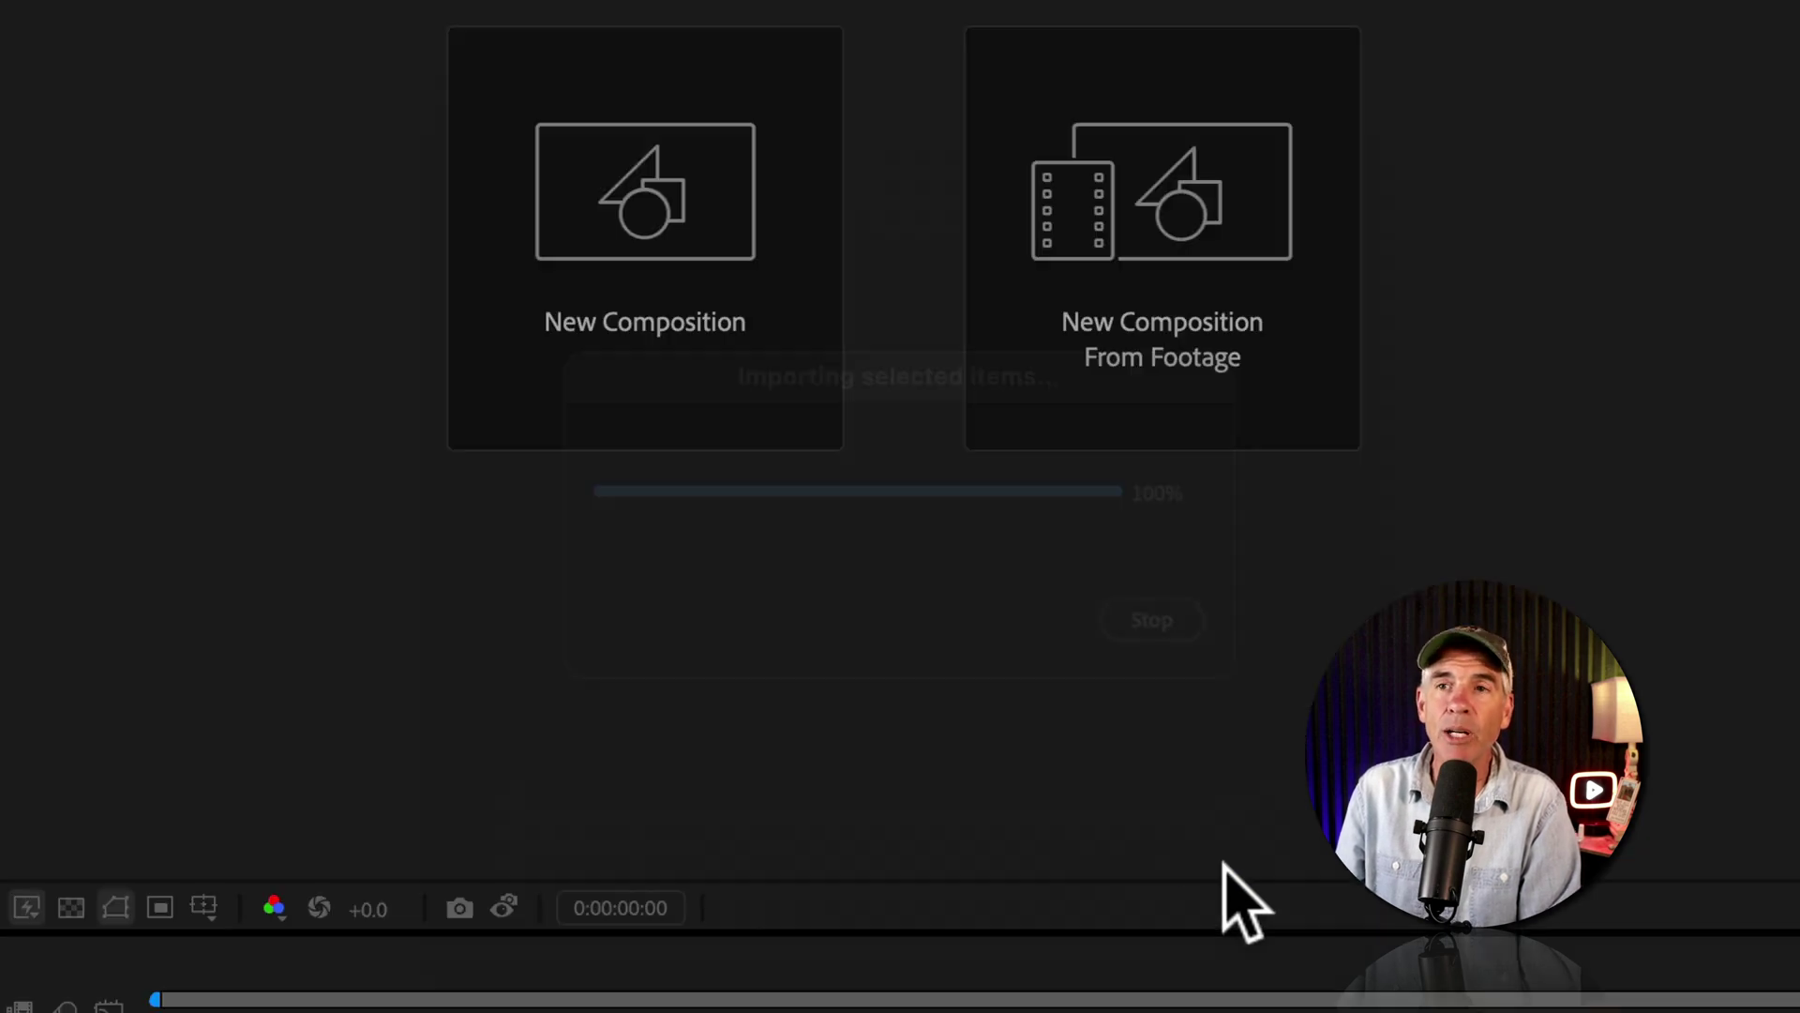
Create a new composition from the imported Dynamic Link scene.
{"action": "left_click", "coordinate": [234, 254]}
{"action": "left_click", "coordinate": [242, 234]}
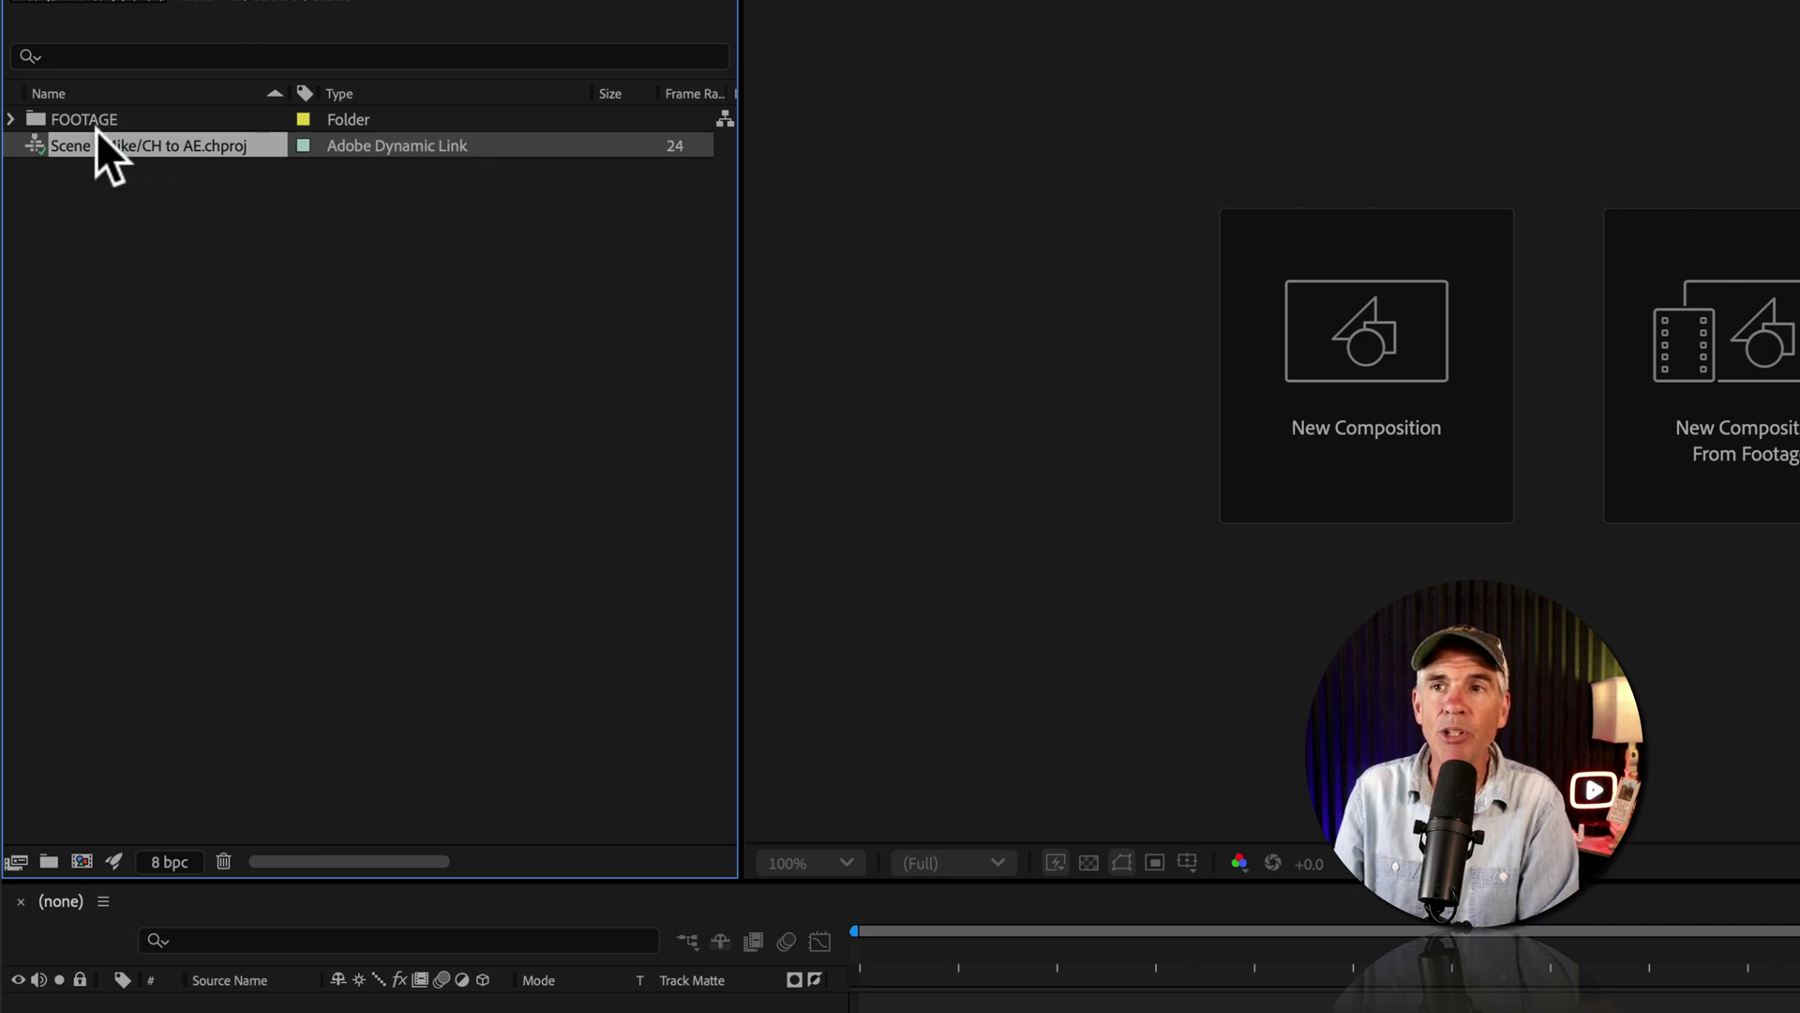
{"action": "left_click_drag", "start_coordinate": [92, 143], "coordinate": [71, 362]}
{"action": "left_click_drag", "start_coordinate": [90, 709], "coordinate": [82, 852]}
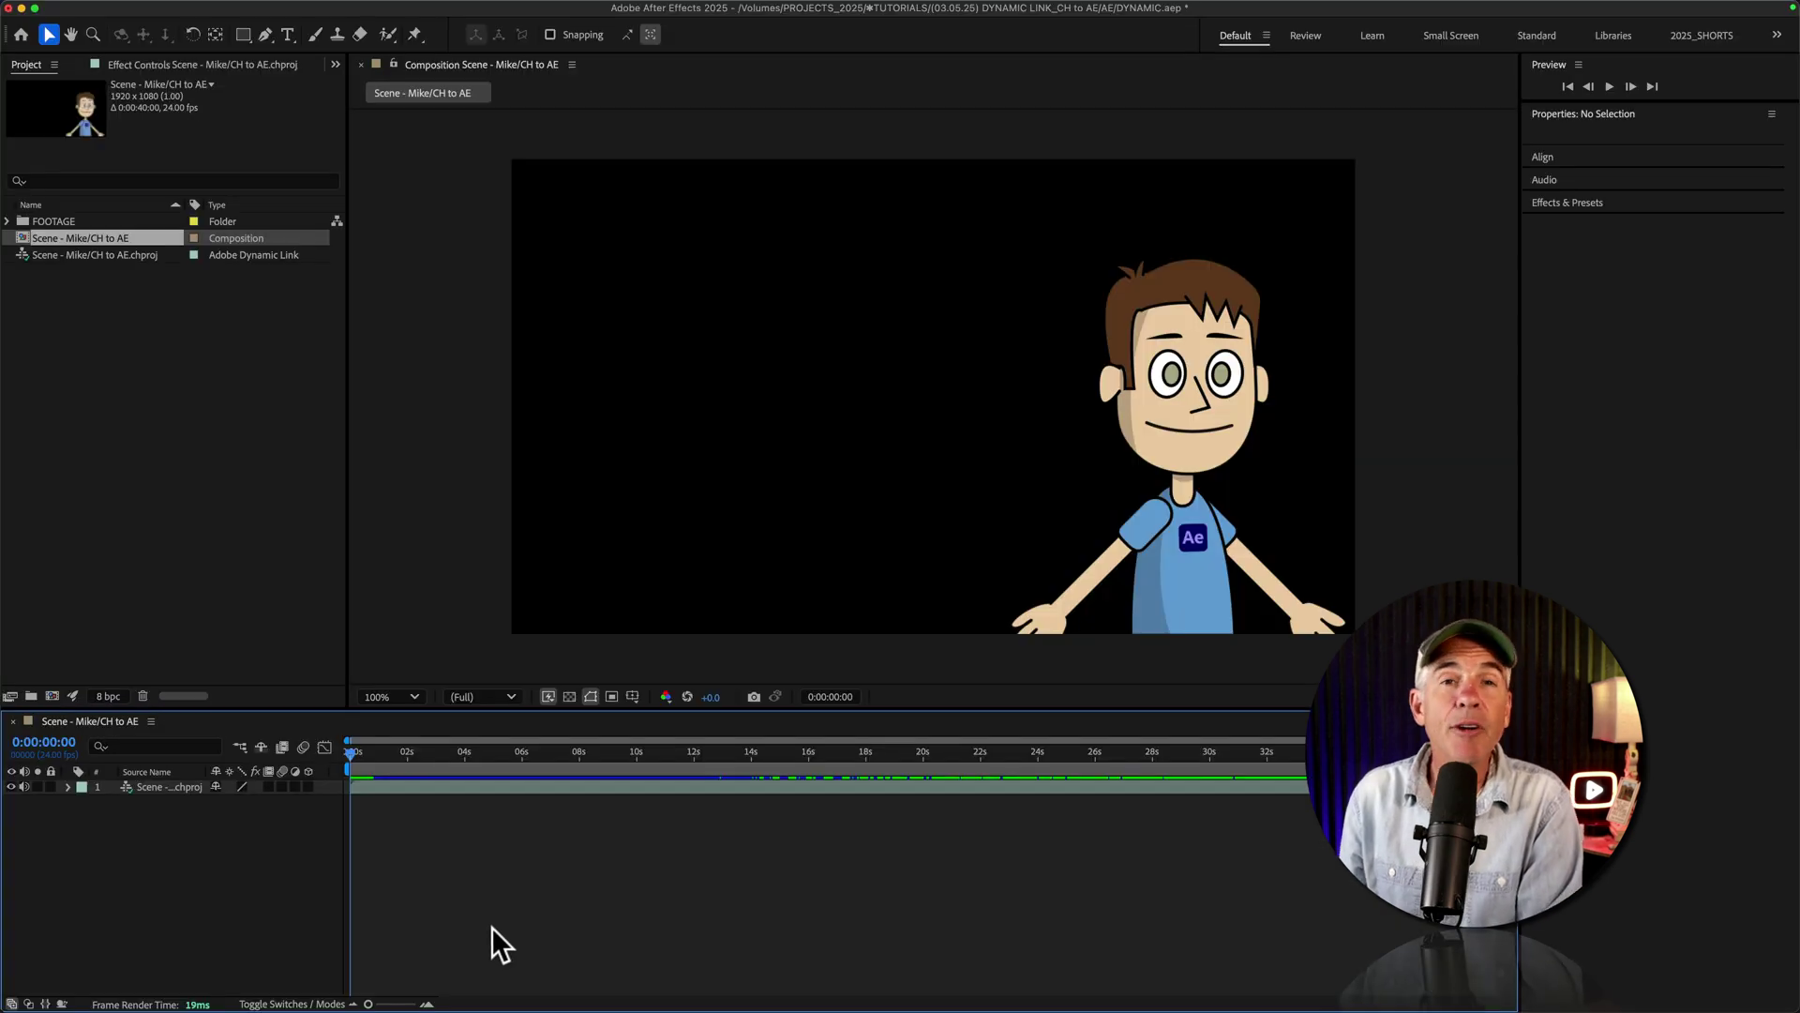
Preview the new composition's opening seconds, stop playback and check the scene's layer in the timeline.
{"action": "key", "text": "space"}
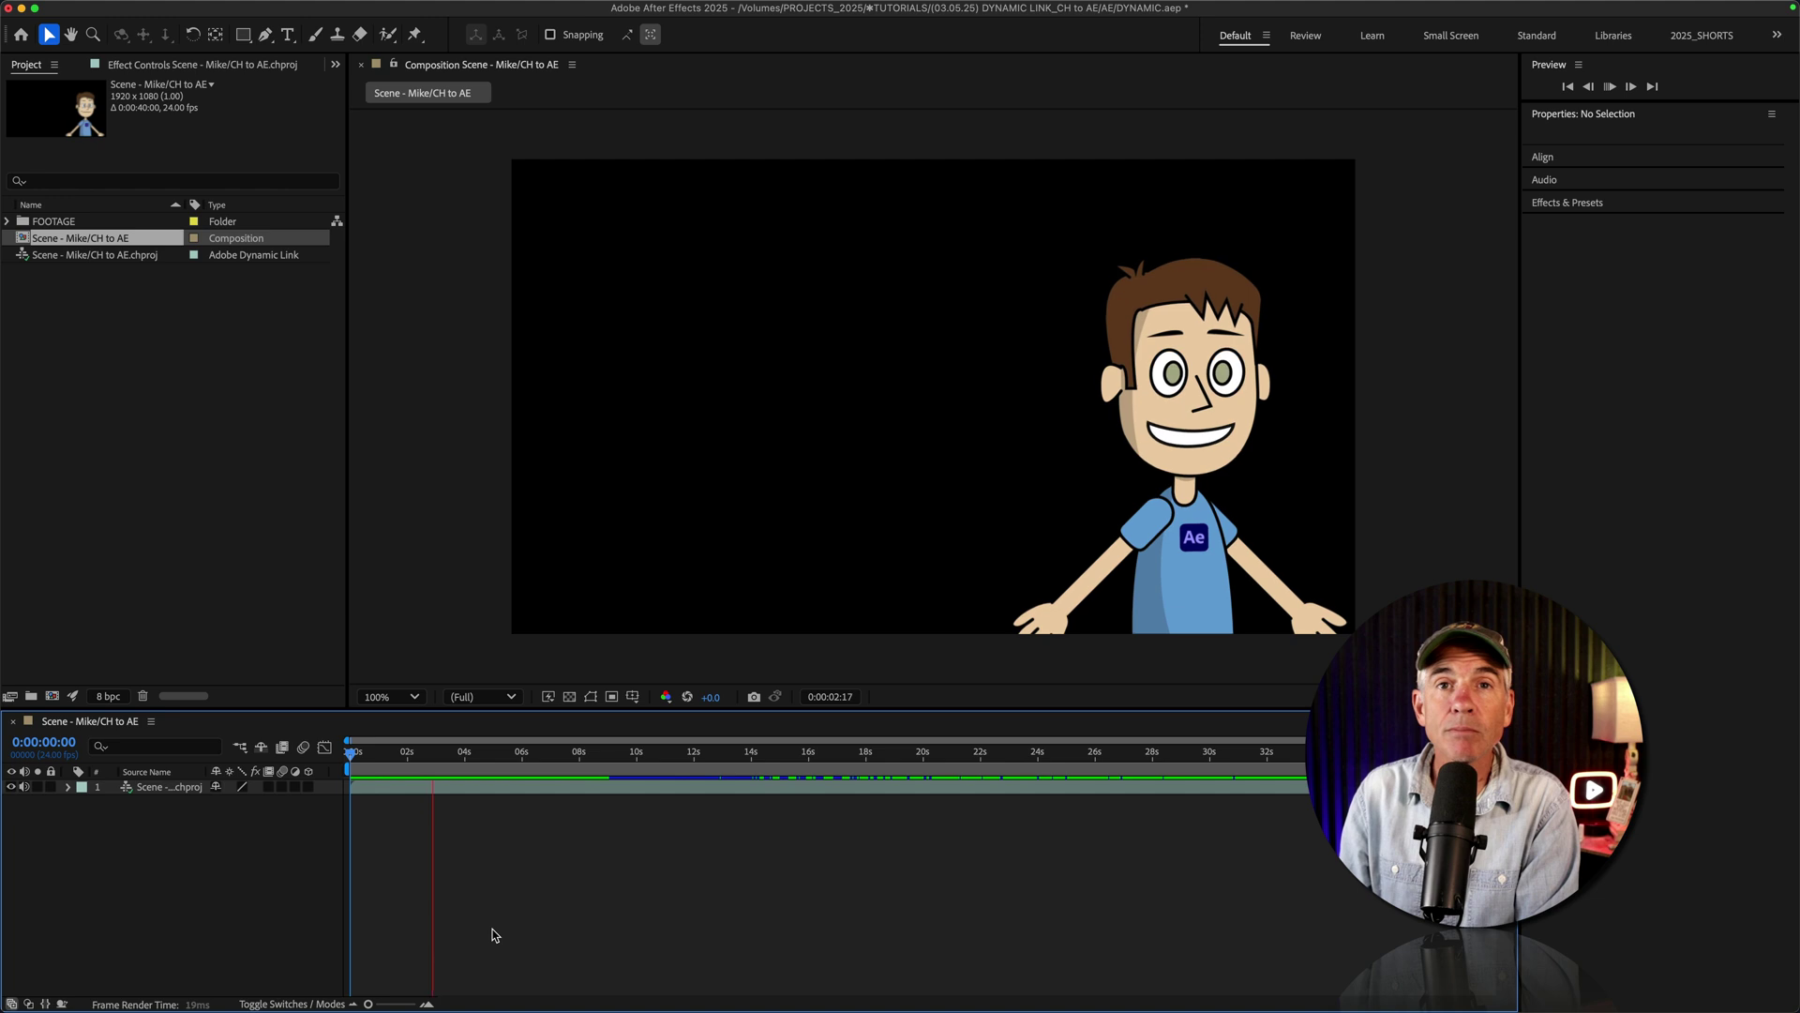
{"action": "key", "text": "space"}
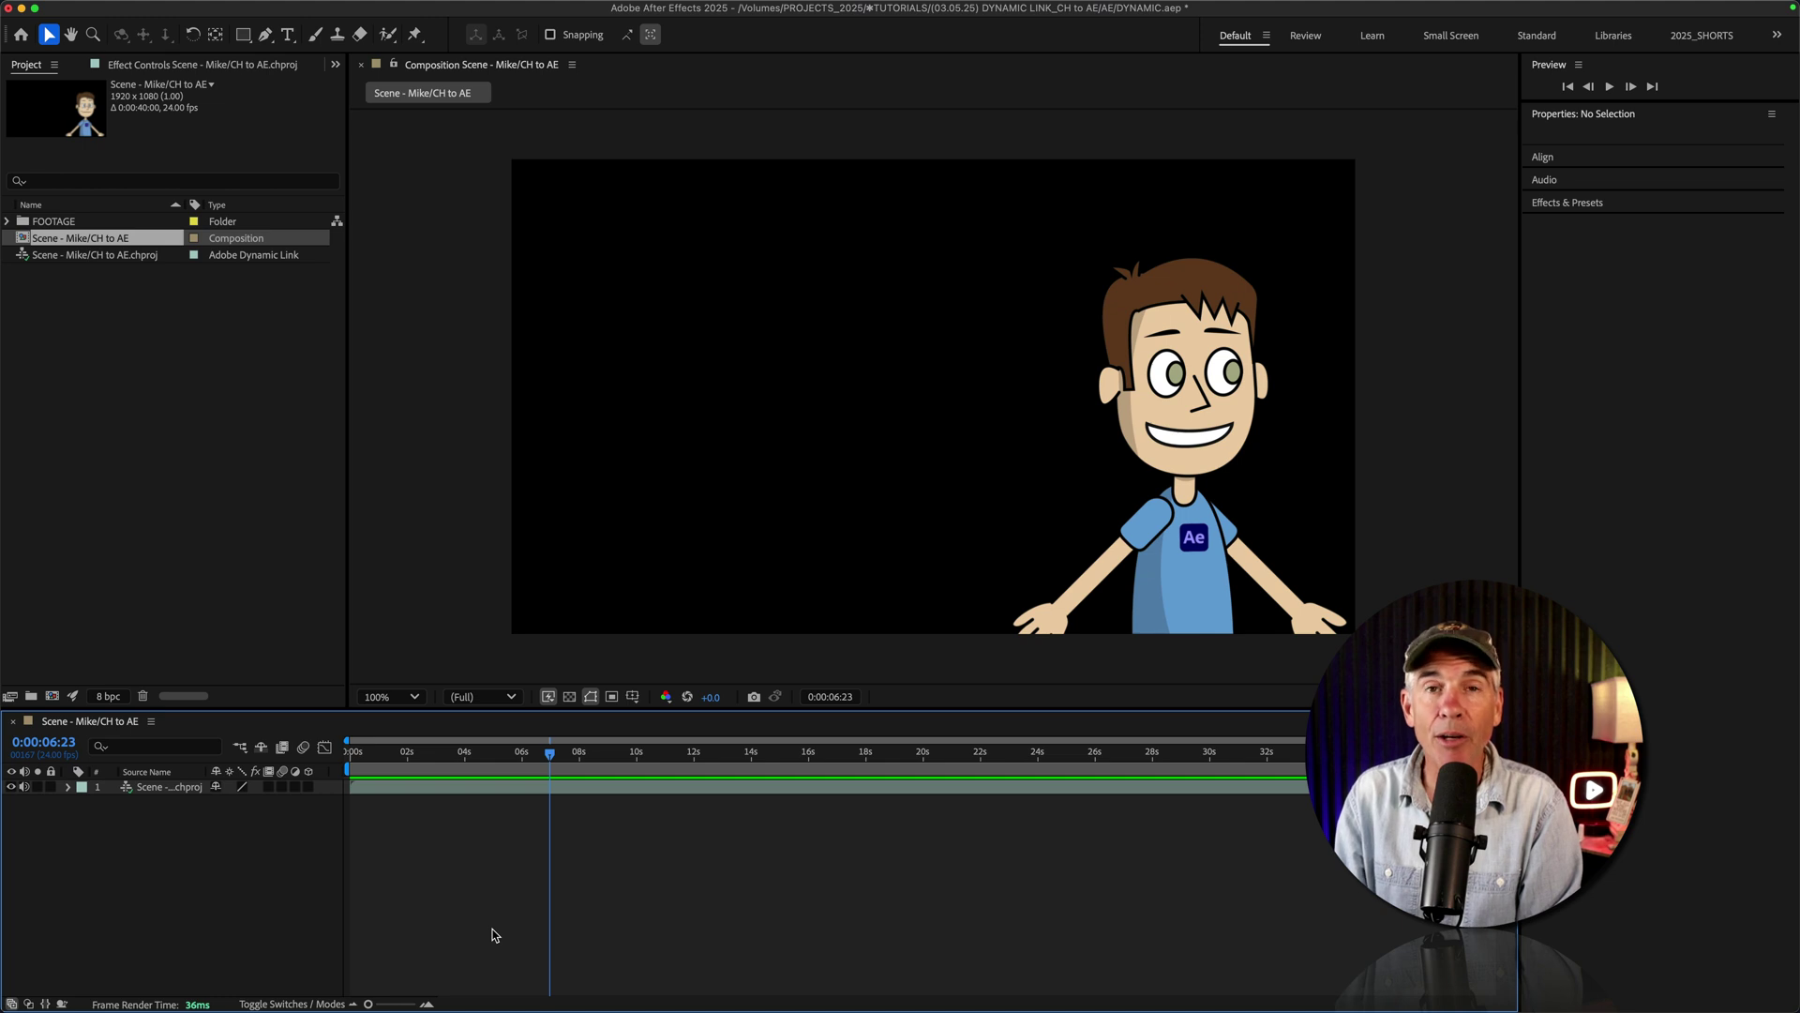
{"action": "left_click", "coordinate": [475, 787]}
{"action": "left_click", "coordinate": [471, 814]}
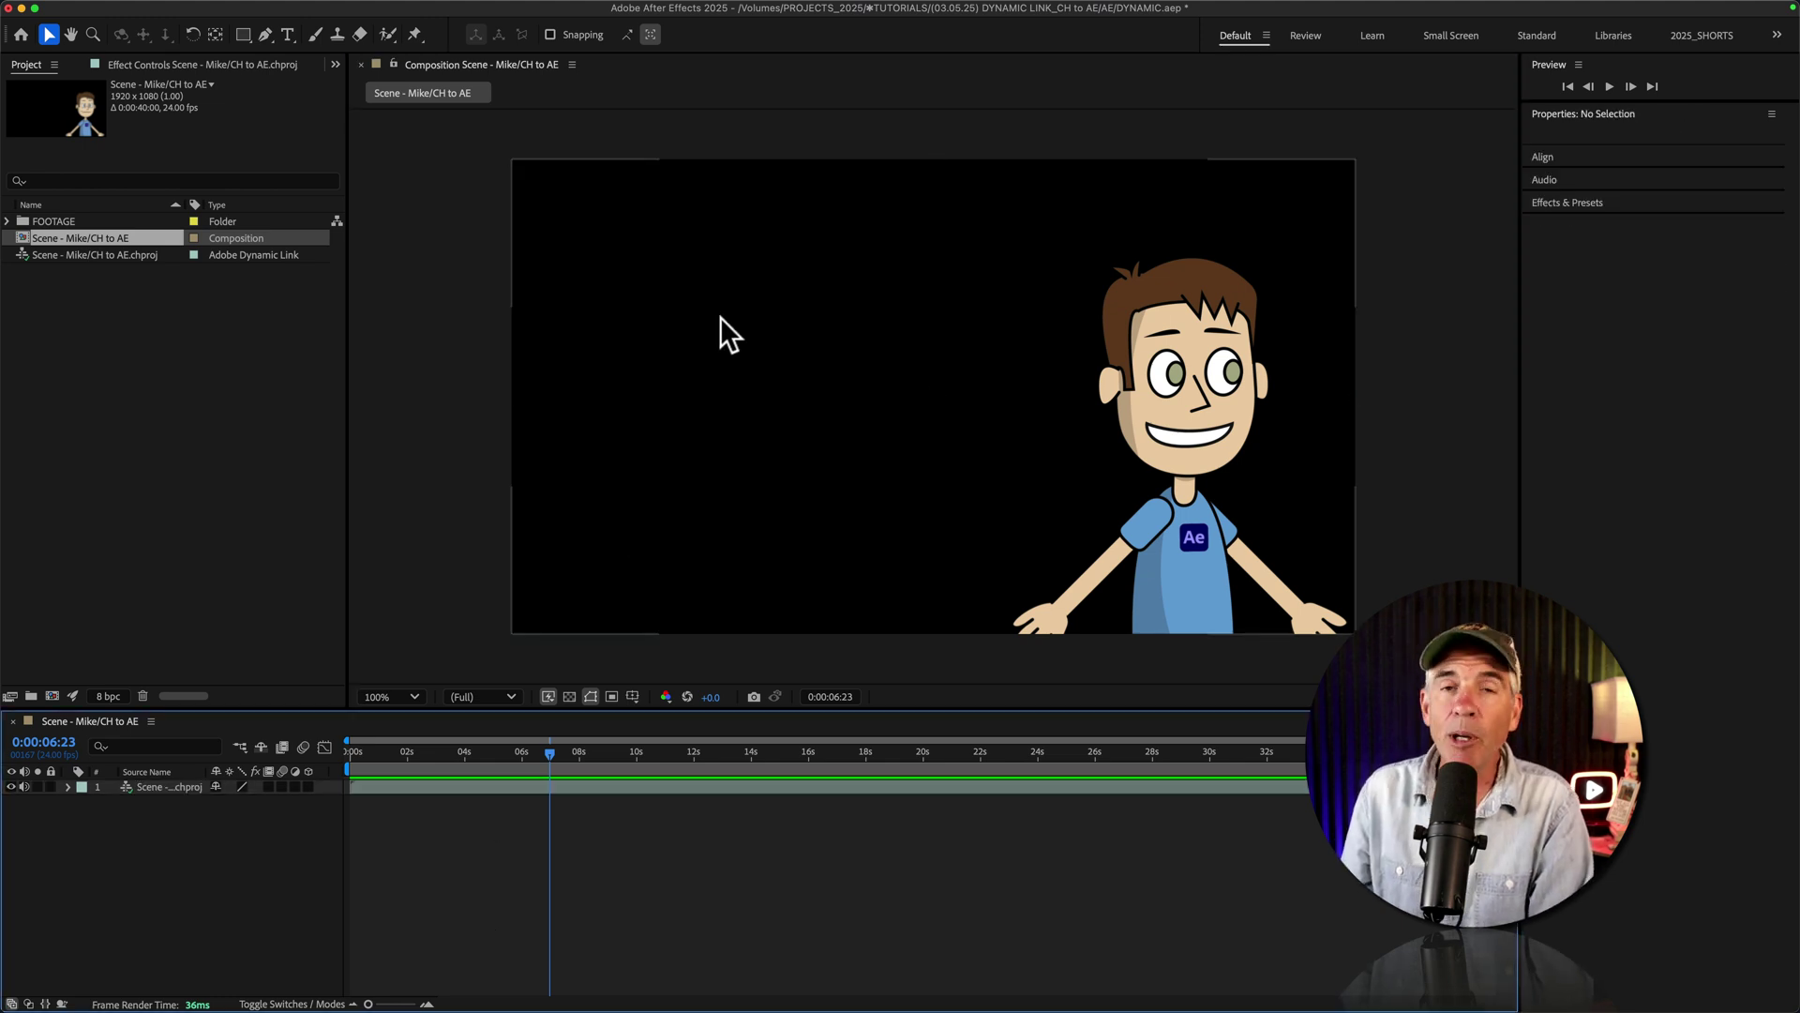
Check the composition's background color in its settings without changing it, and turn on the transparency grid in the composition viewer.
{"action": "left_click", "coordinate": [750, 463]}
{"action": "key", "text": "super+k"}
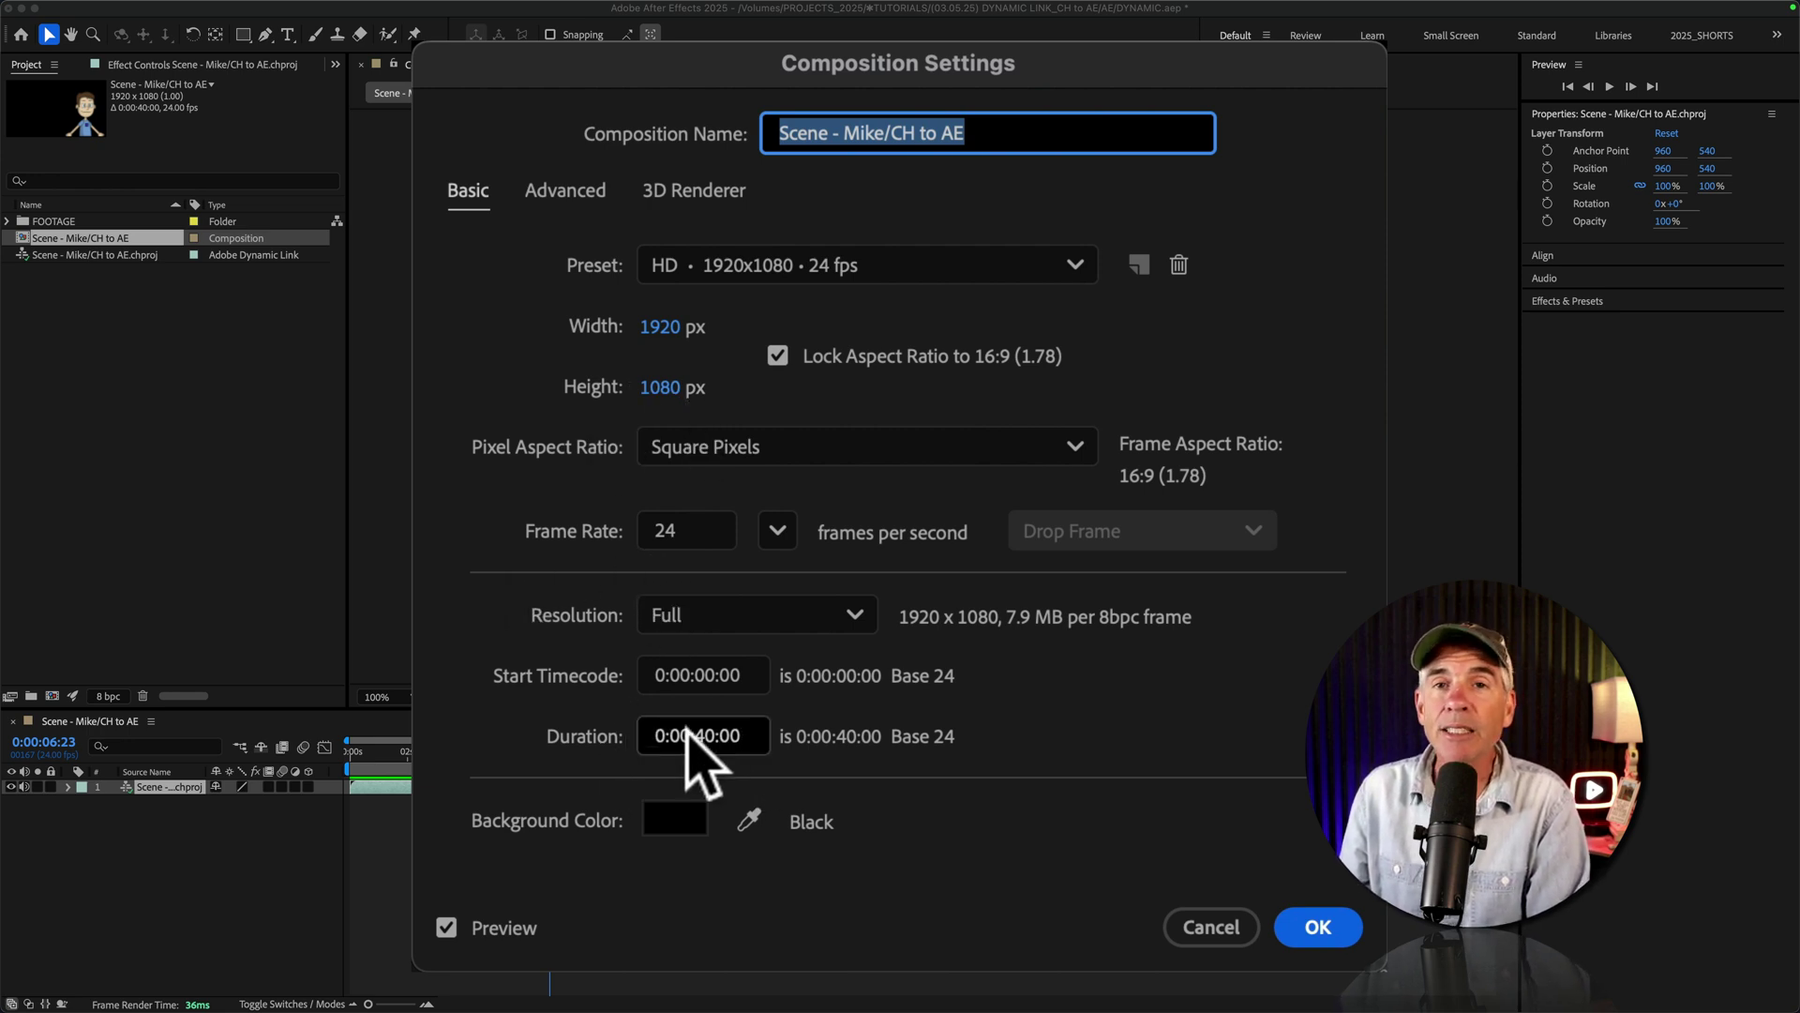
{"action": "left_click", "coordinate": [676, 817]}
{"action": "mouse_move", "coordinate": [520, 743]}
{"action": "left_mouse_down"}
{"action": "mouse_move", "coordinate": [900, 667]}
{"action": "mouse_move", "coordinate": [703, 394]}
{"action": "mouse_move", "coordinate": [925, 424]}
{"action": "mouse_move", "coordinate": [520, 474]}
{"action": "mouse_move", "coordinate": [522, 742]}
{"action": "left_mouse_up"}
{"action": "left_click", "coordinate": [1217, 379]}
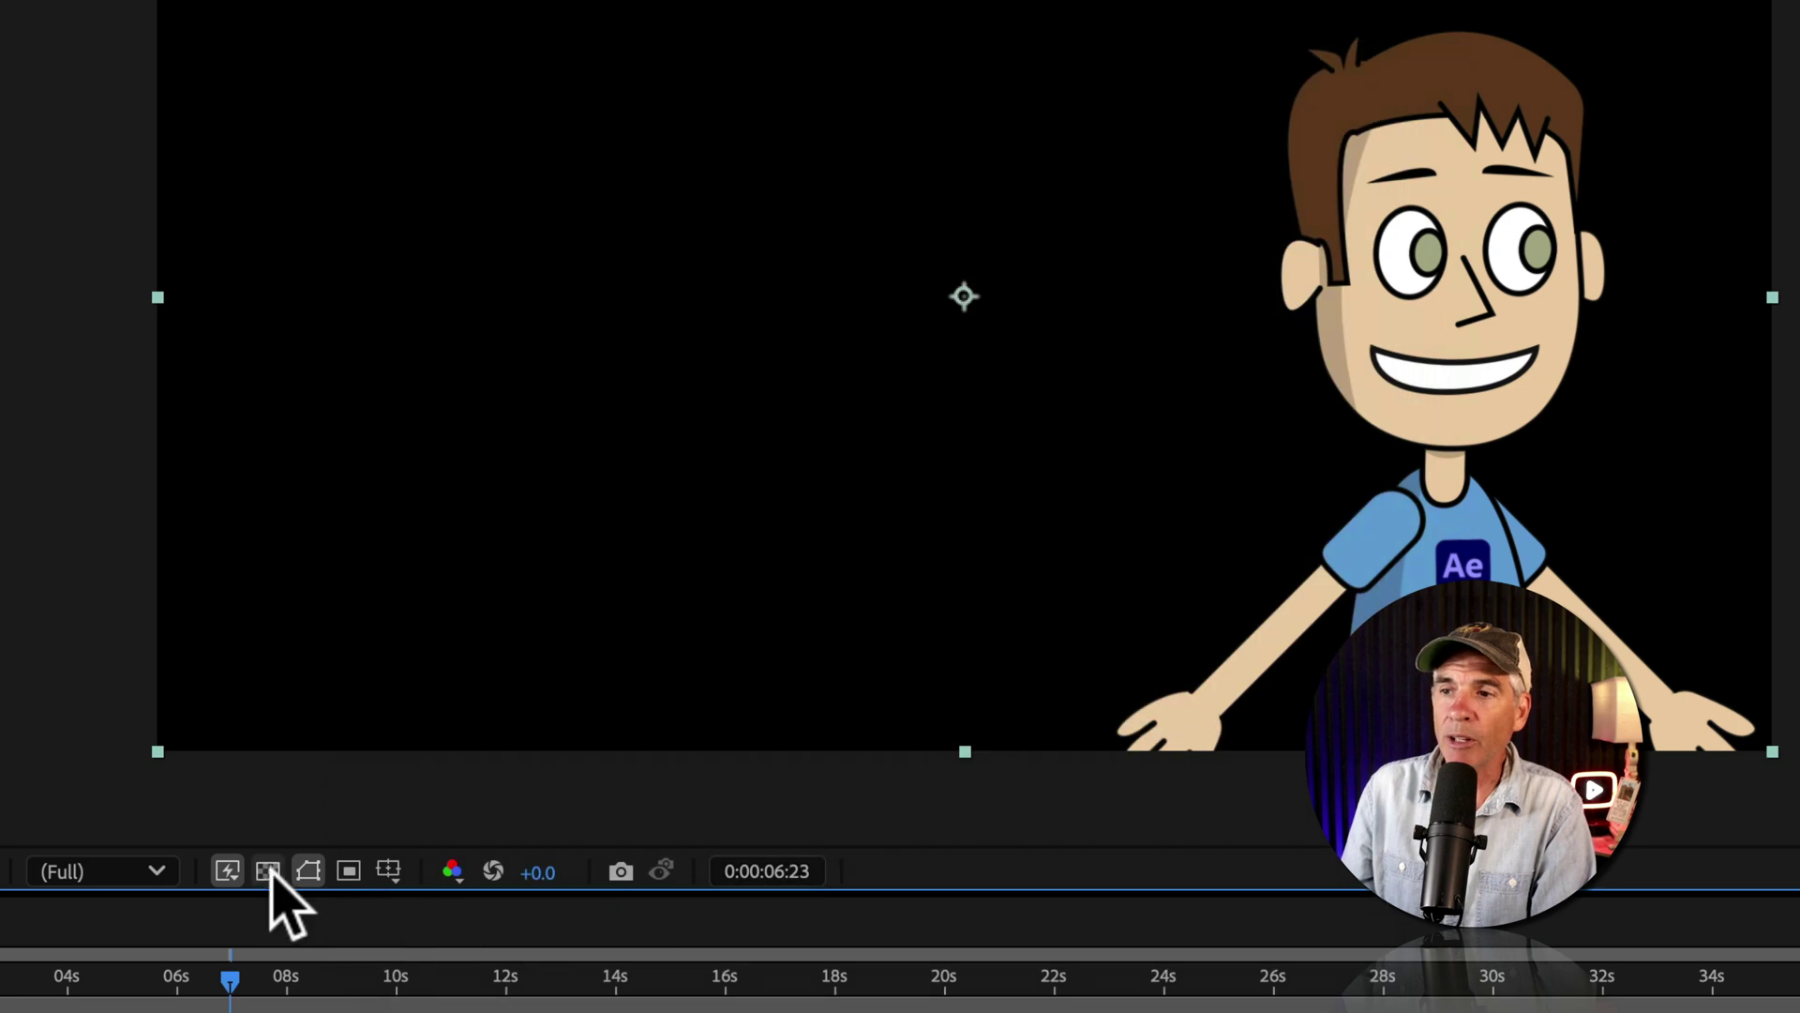
{"action": "left_click", "coordinate": [268, 872]}
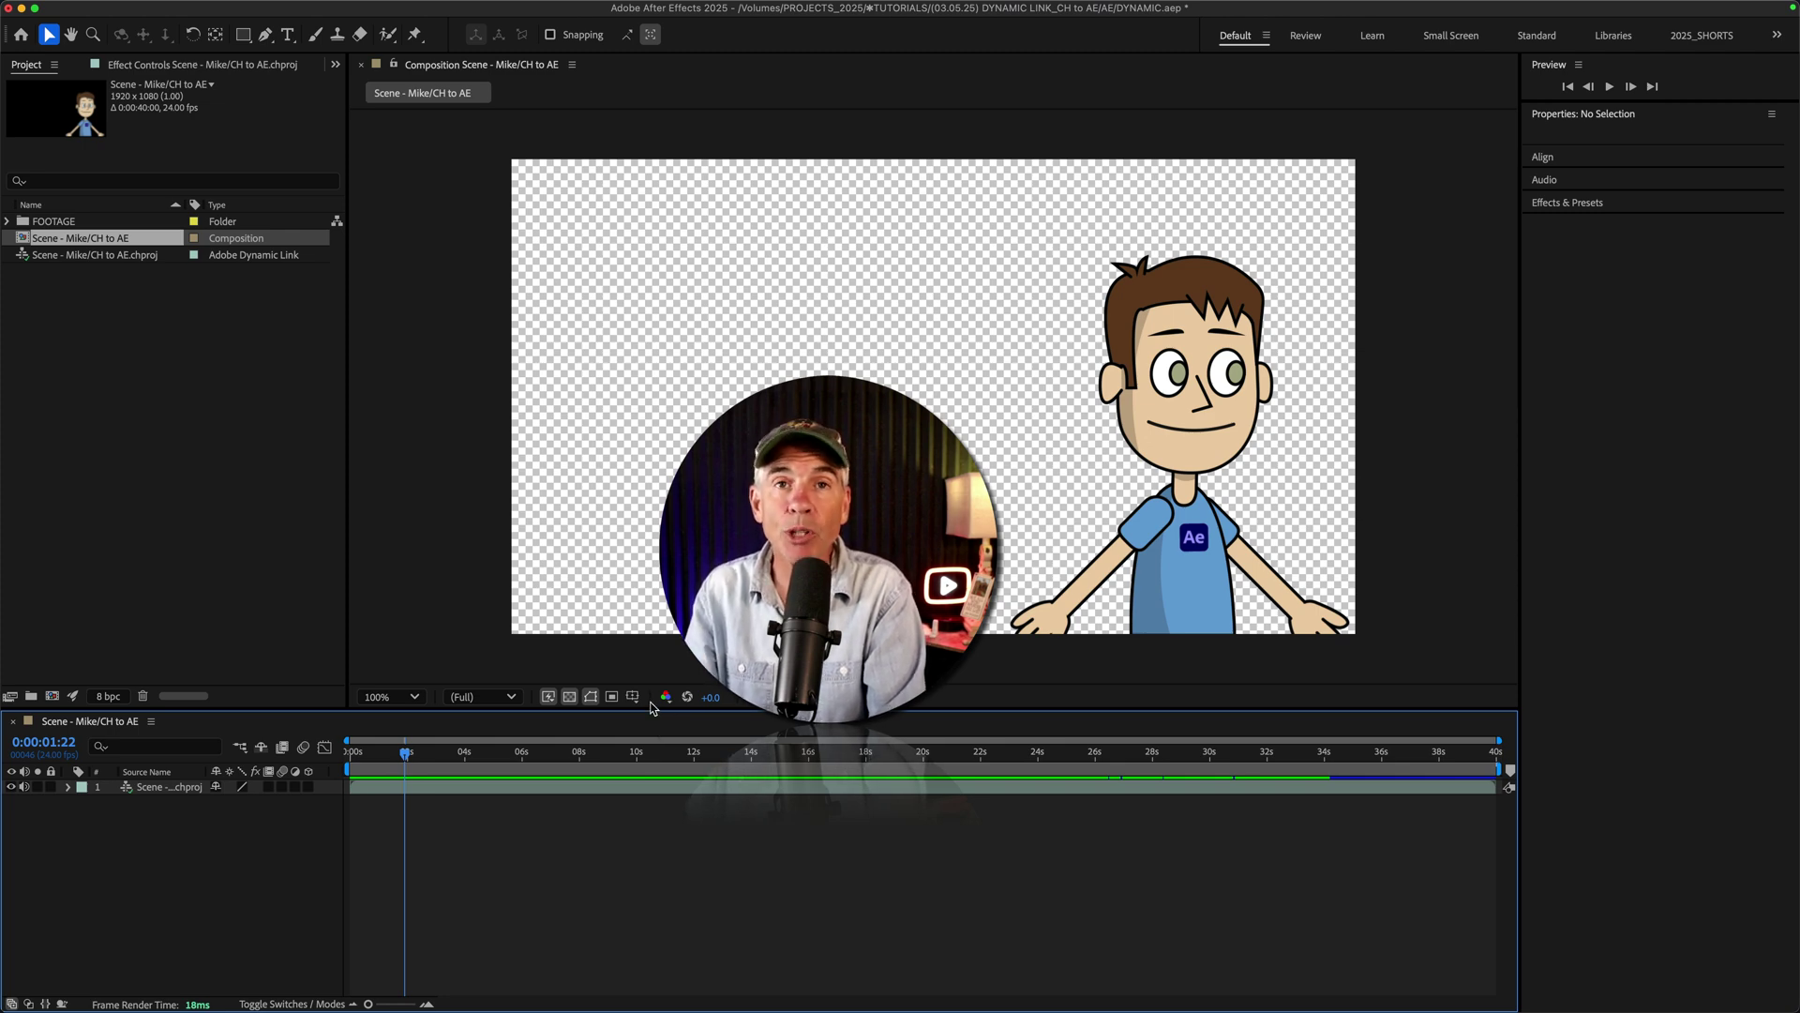
Switch to Character Animator, set the scene background to the orange desert landscape and return to After Effects to view it.
{"action": "key", "text": "super+Tab"}
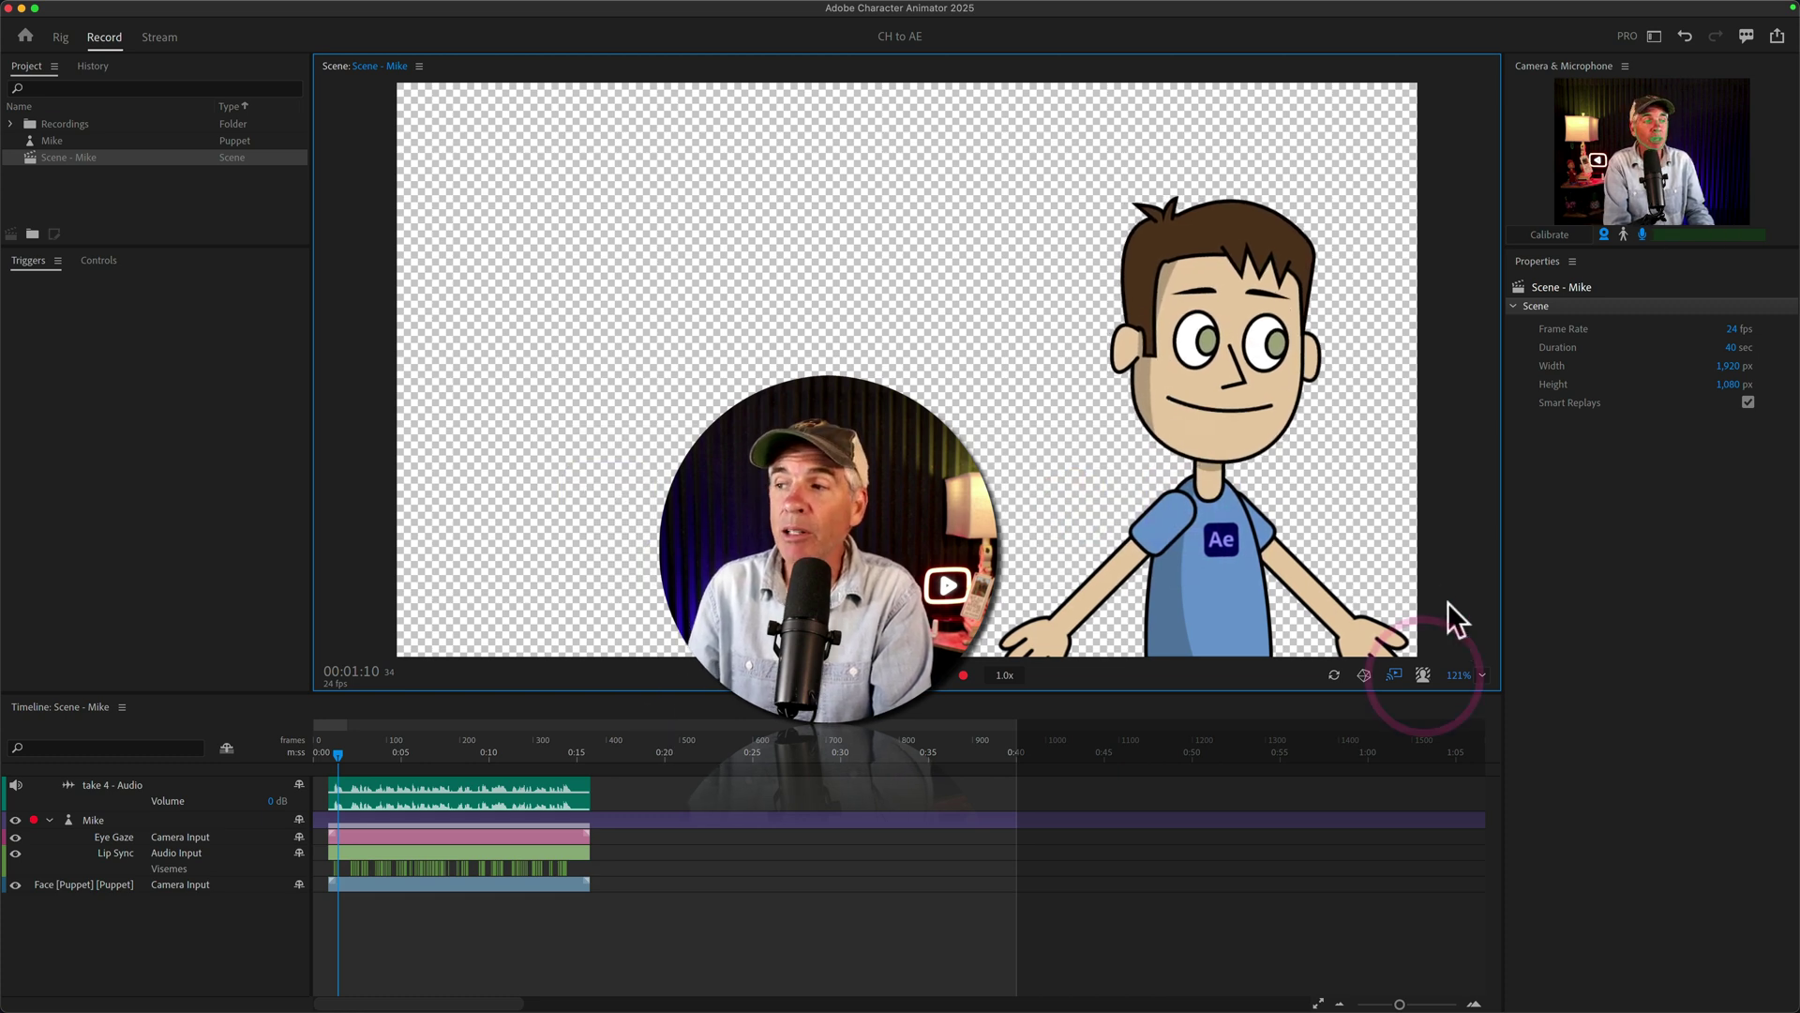
{"action": "left_click", "coordinate": [1422, 675]}
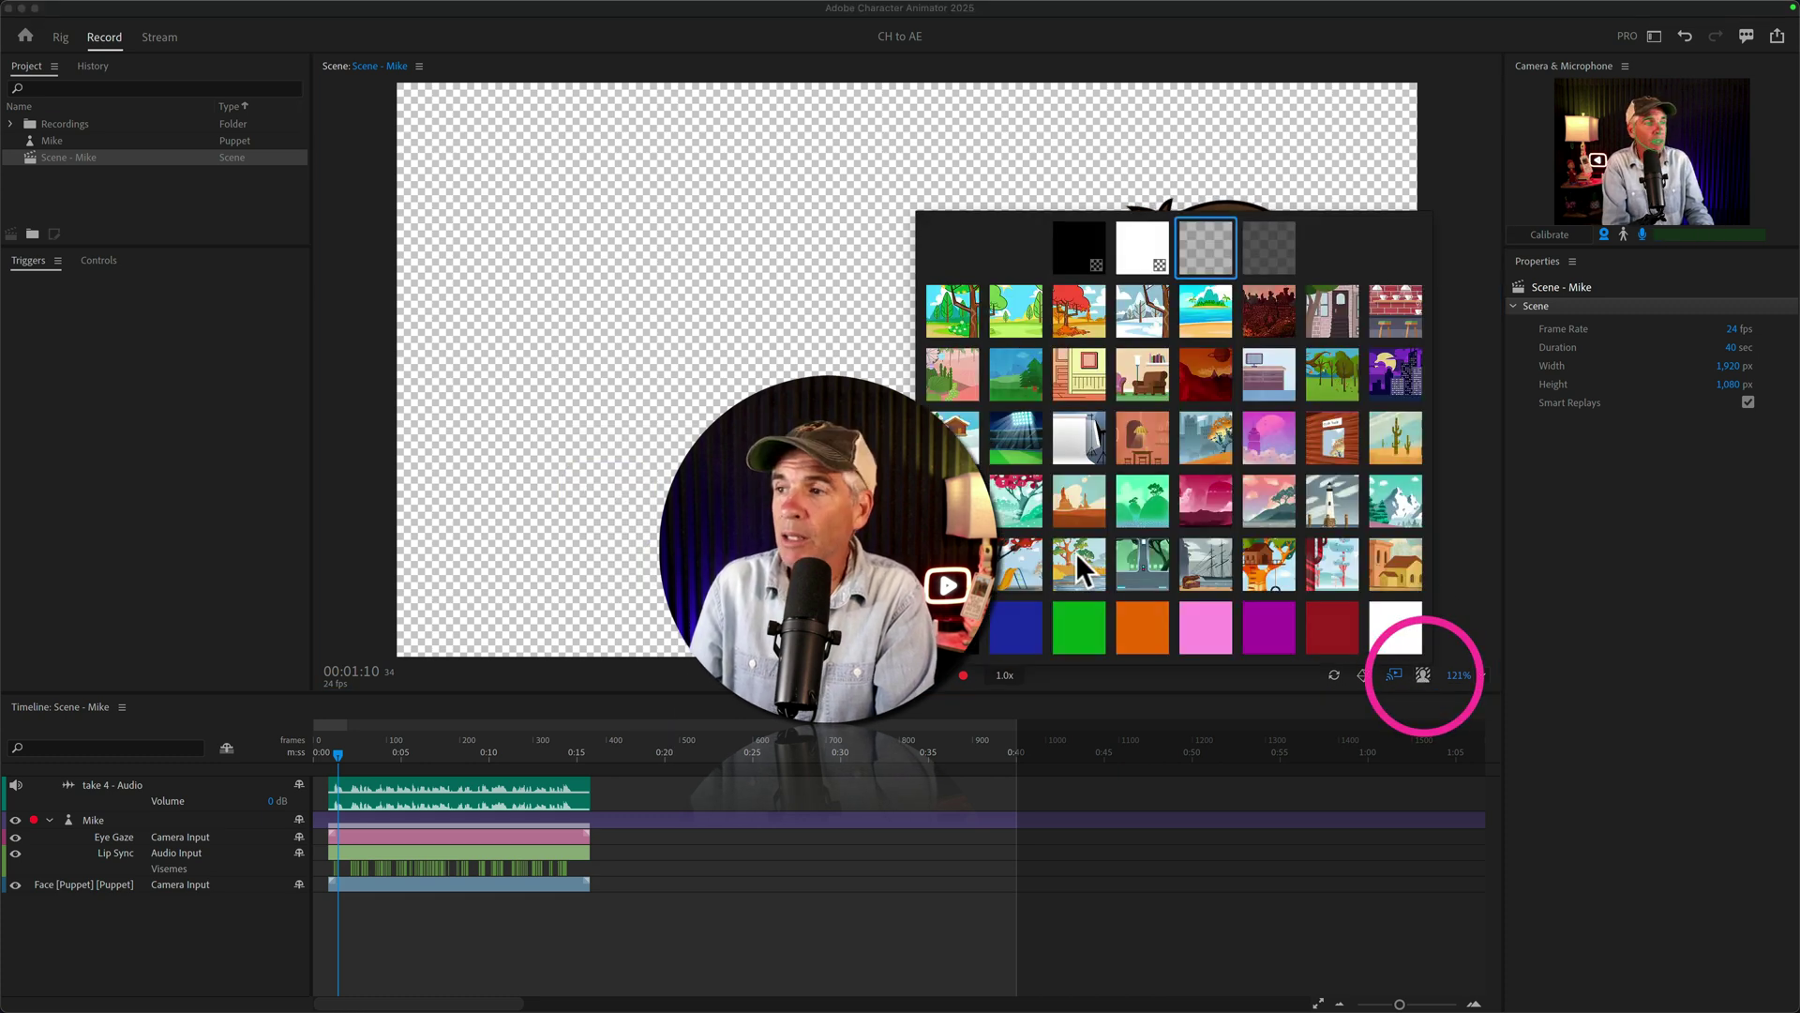
{"action": "left_click", "coordinate": [1079, 497]}
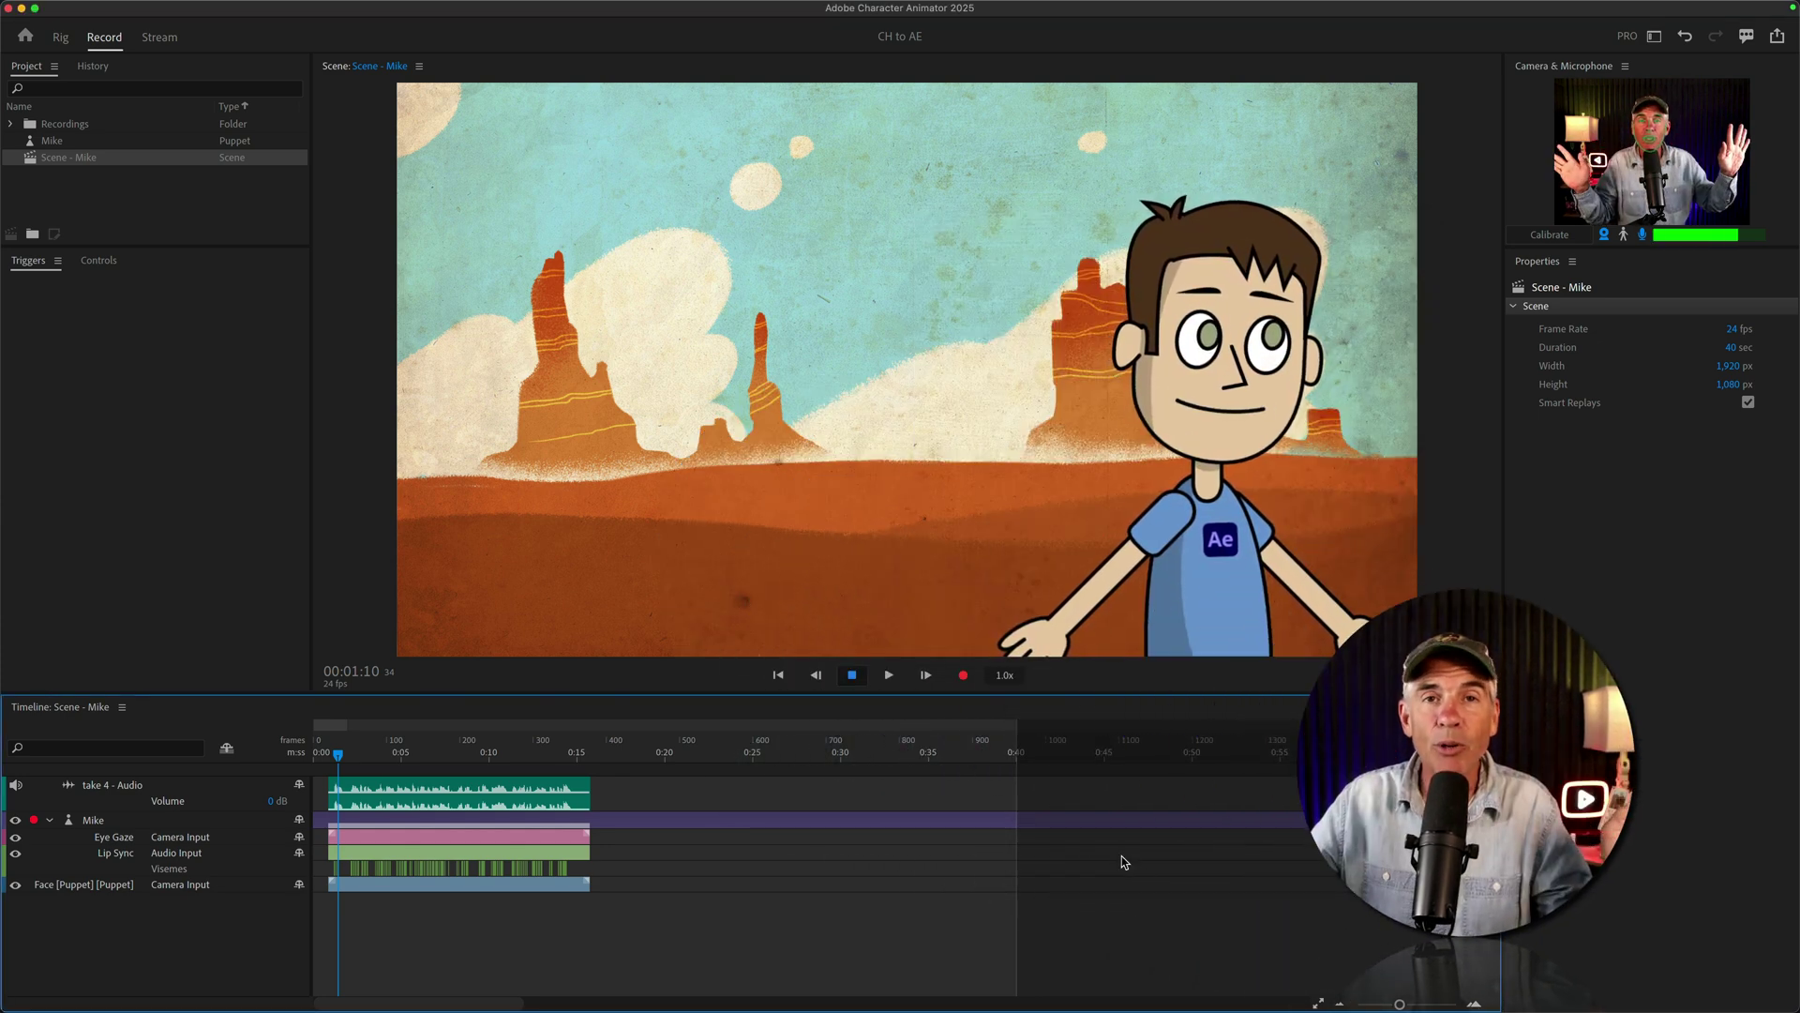
{"action": "key", "text": "super+Tab"}
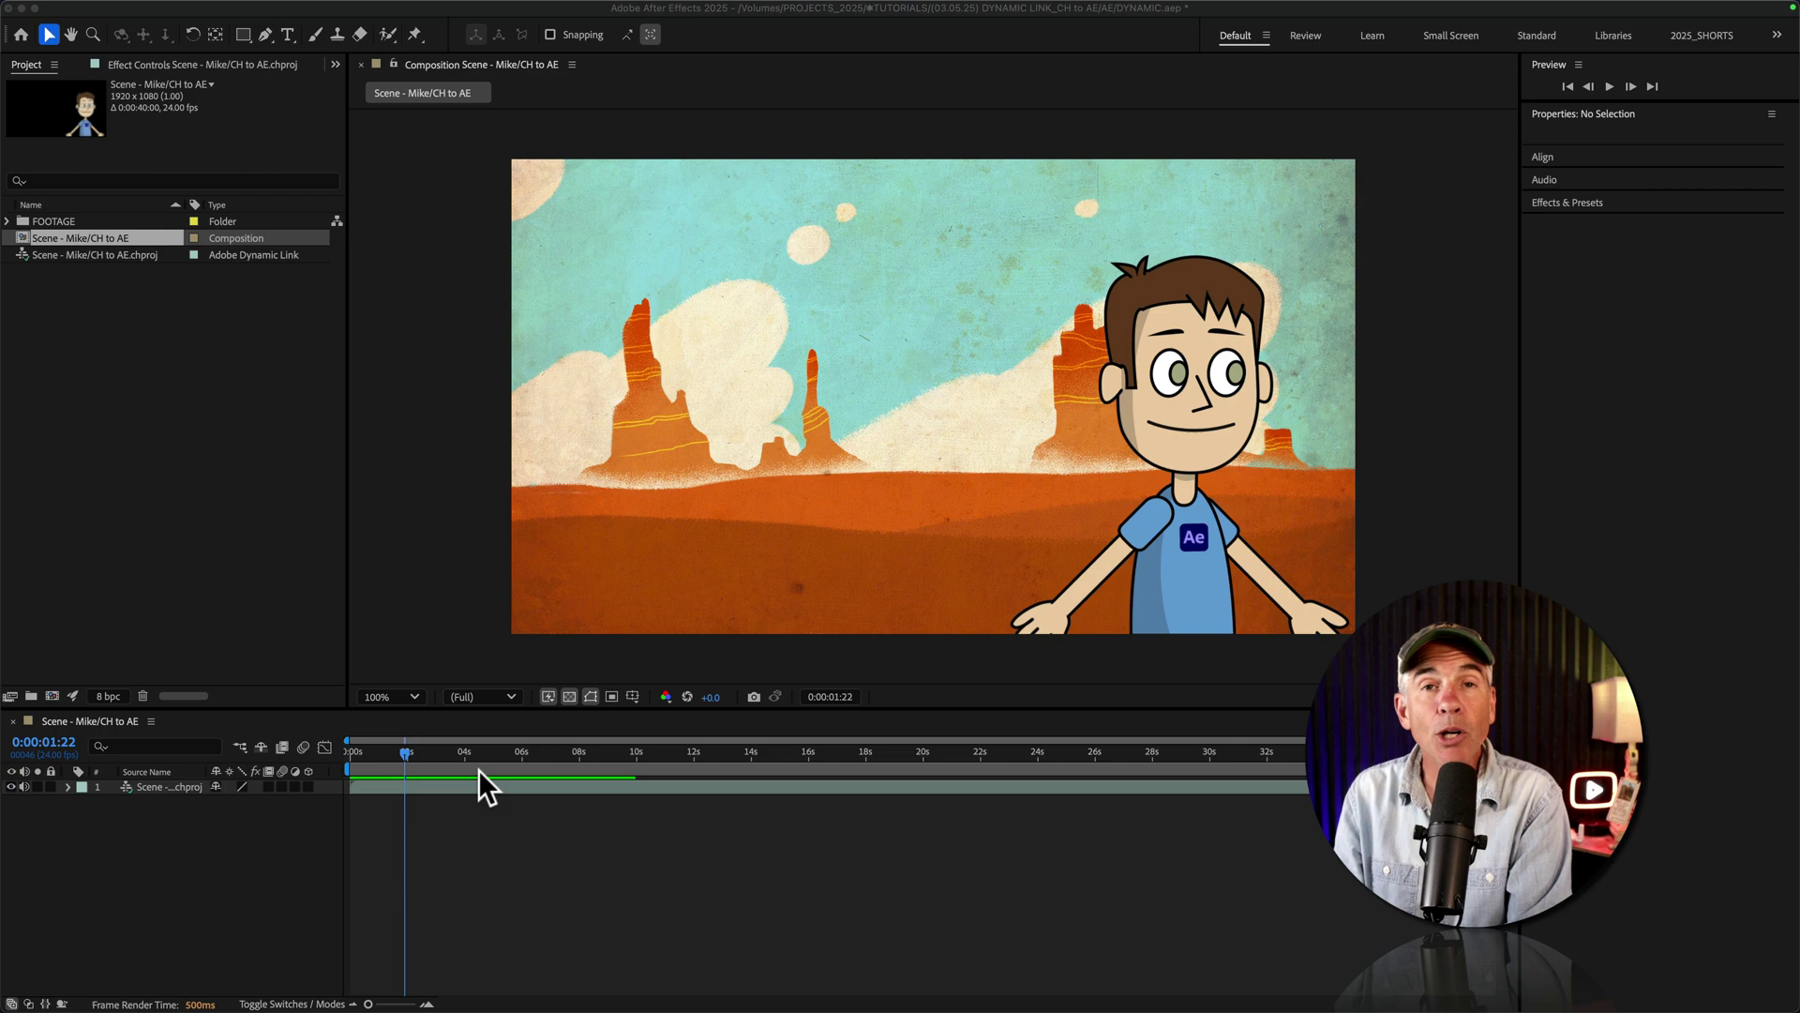
Switch to Character Animator, set the scene background back to the light transparency checkerboard and return to After Effects.
{"action": "key", "text": "super+Tab"}
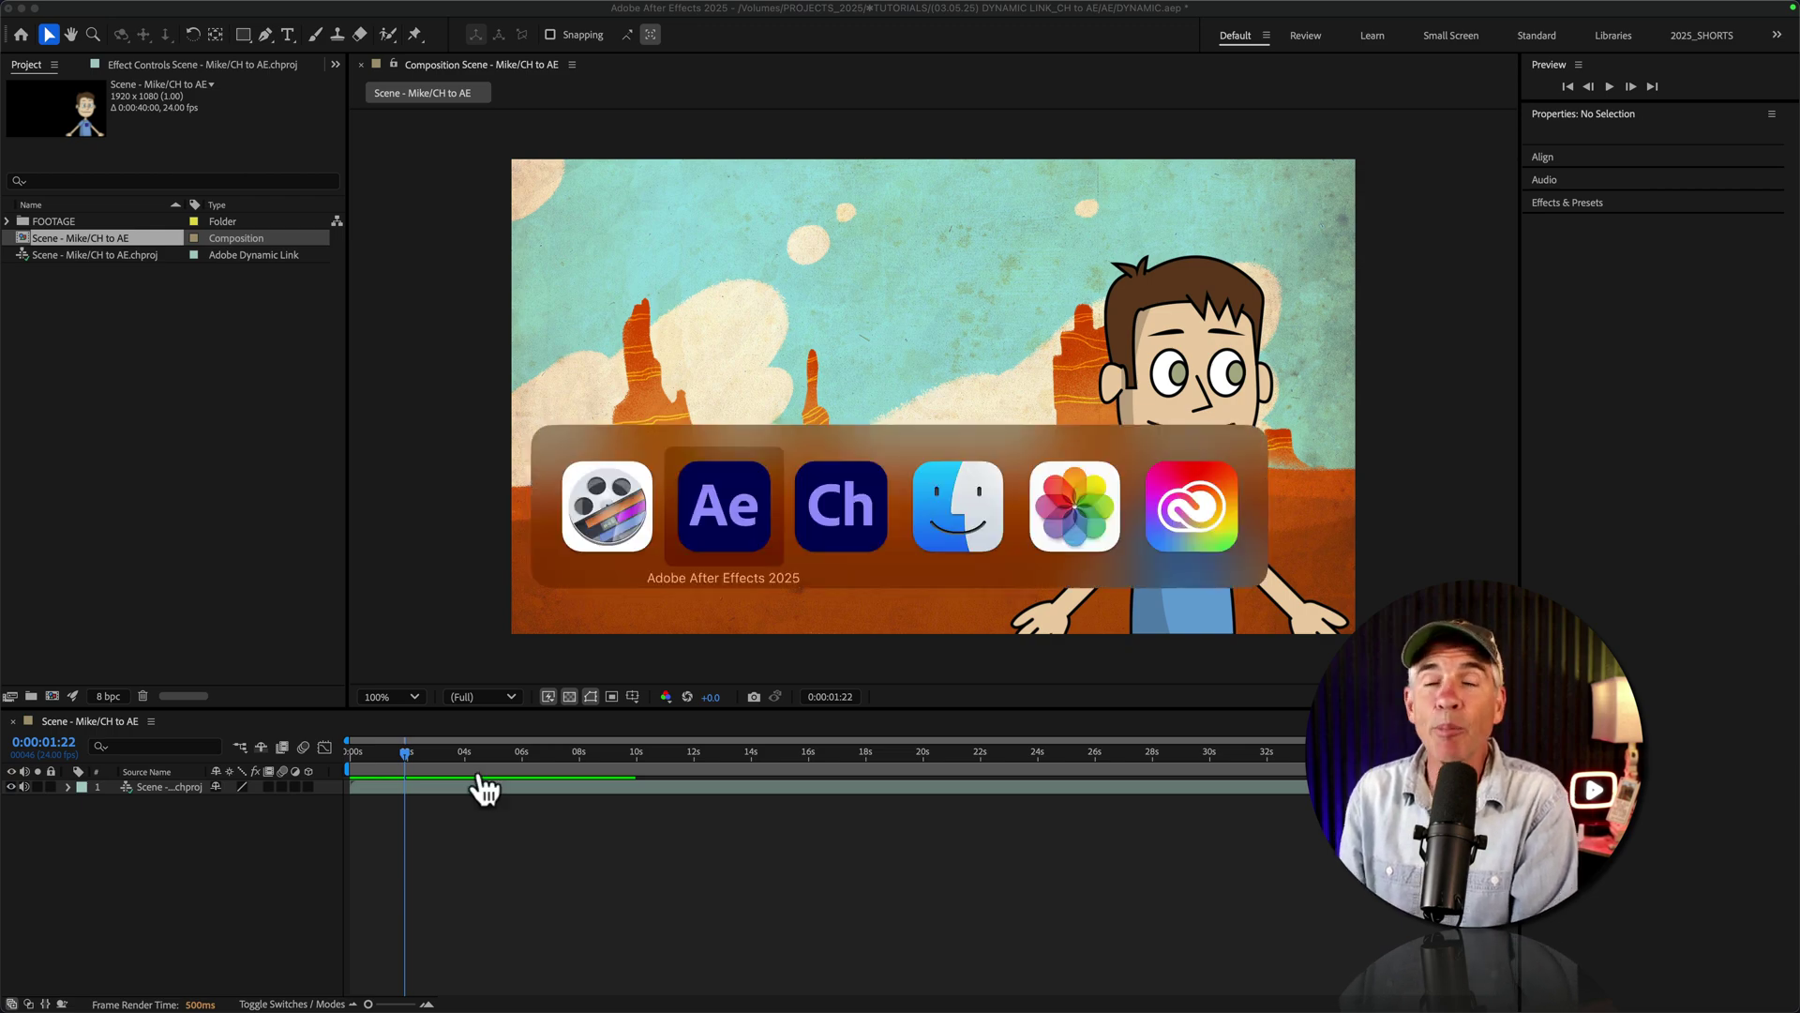
{"action": "key", "text": "super+Tab"}
{"action": "left_click", "coordinate": [1139, 492]}
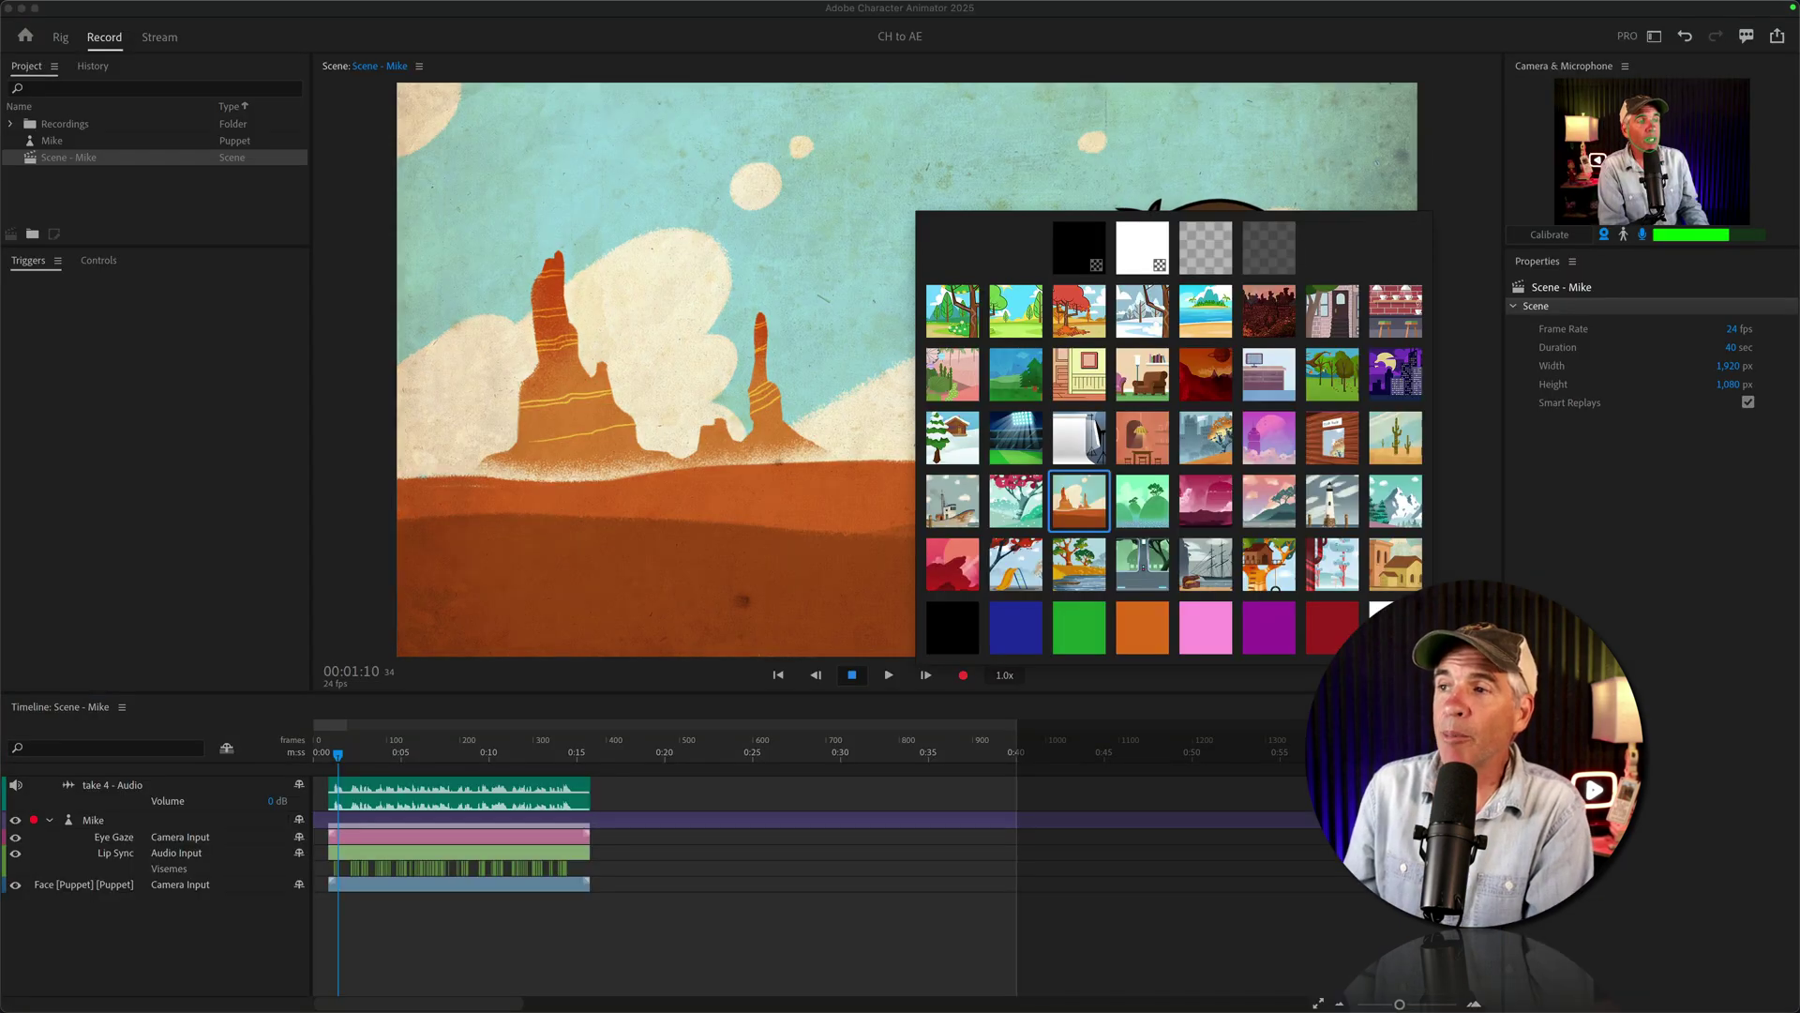
{"action": "left_click", "coordinate": [1201, 255]}
{"action": "left_click", "coordinate": [784, 887]}
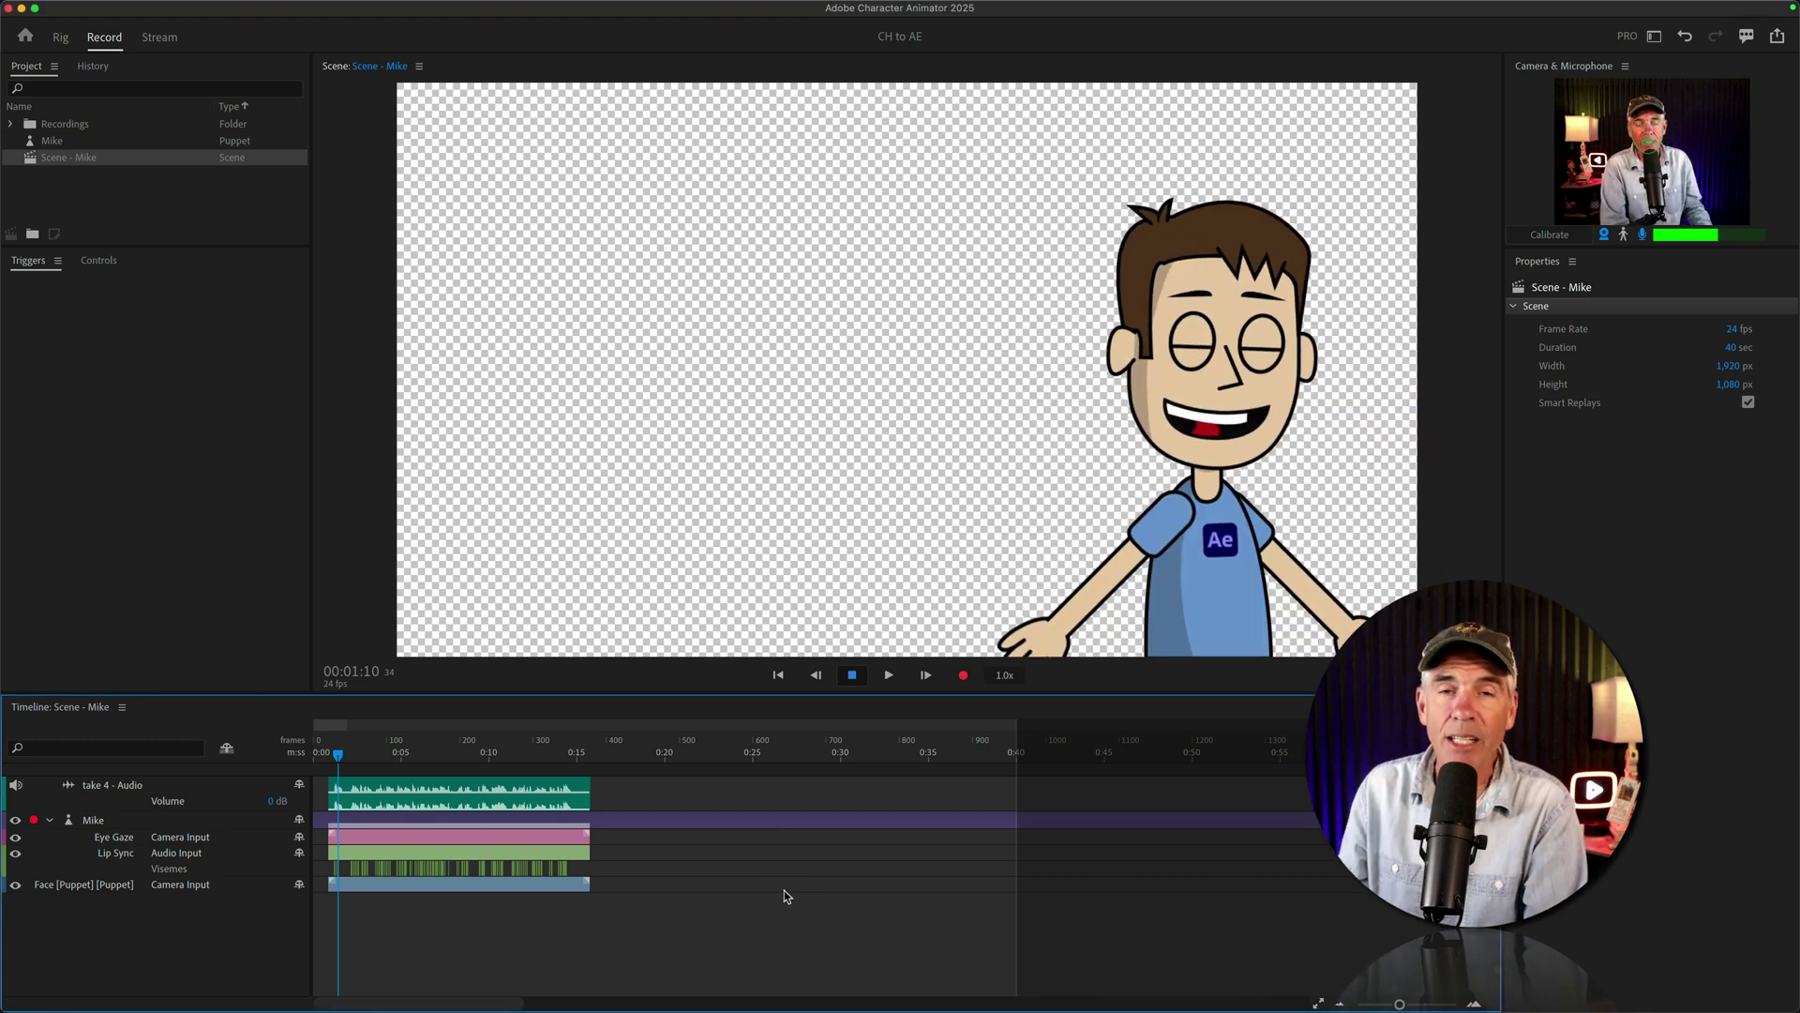
{"action": "key", "text": "super+Tab"}
{"action": "key", "text": "super+Tab"}
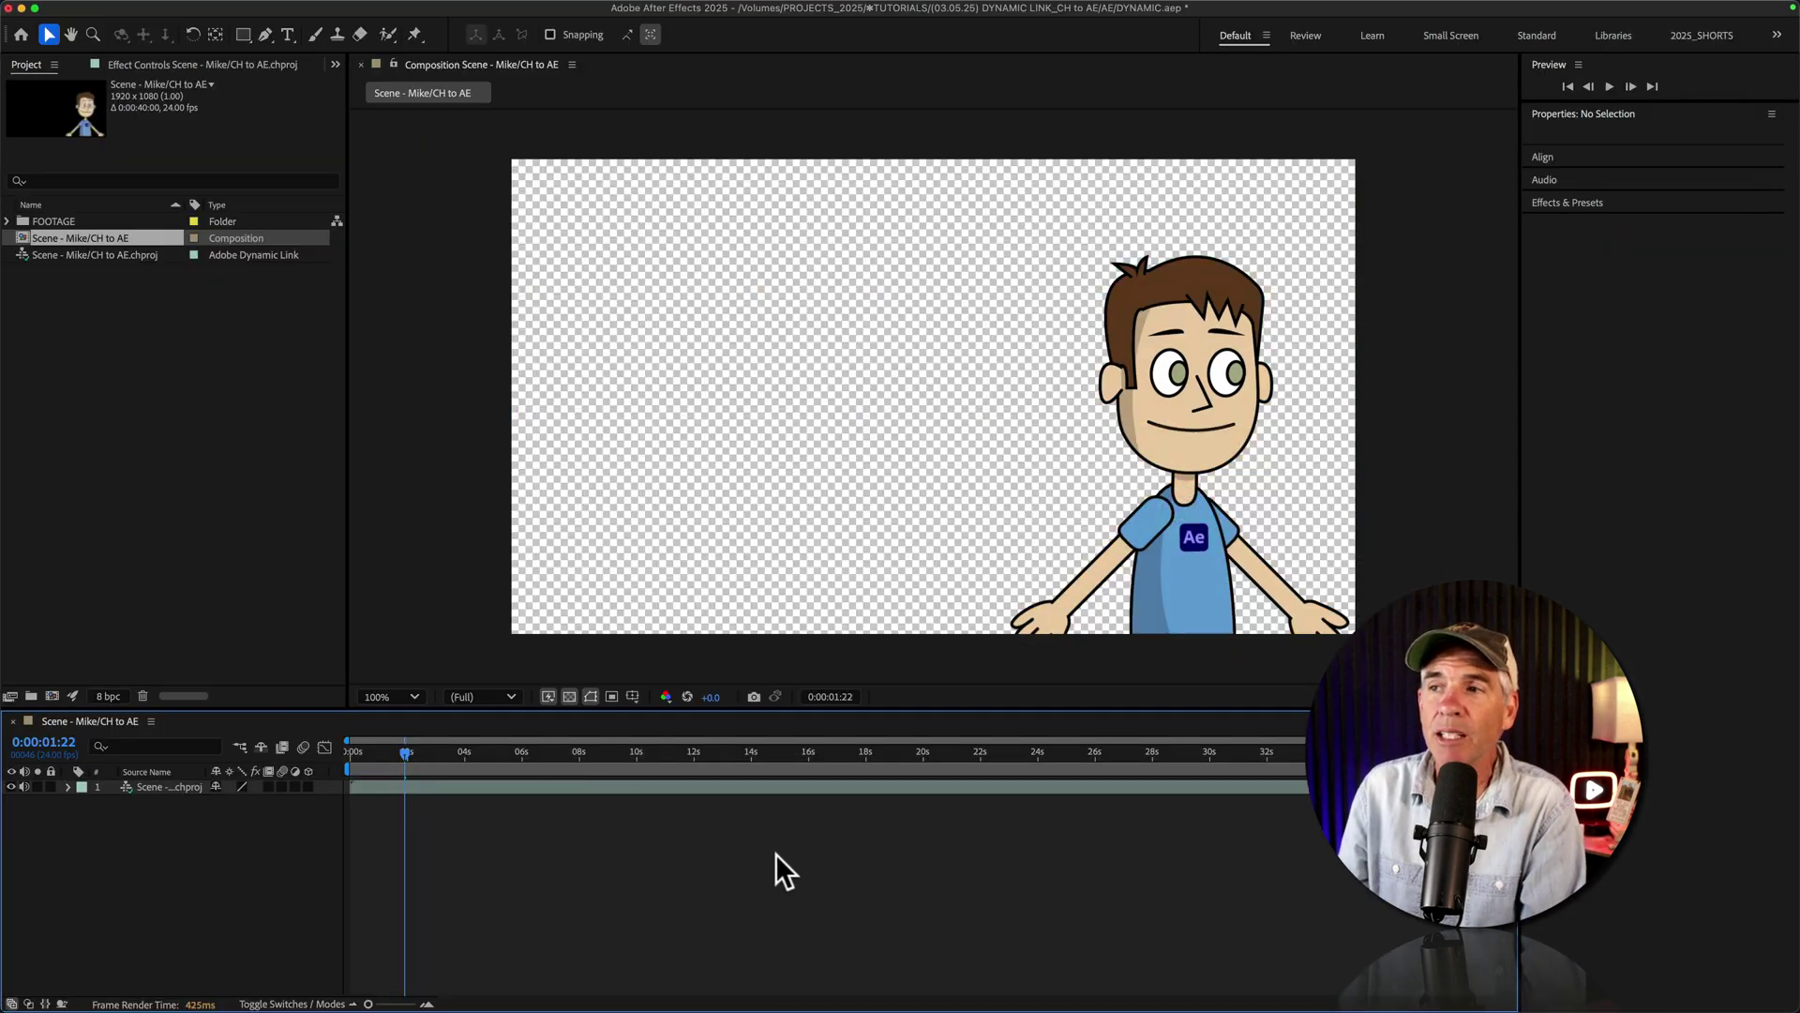
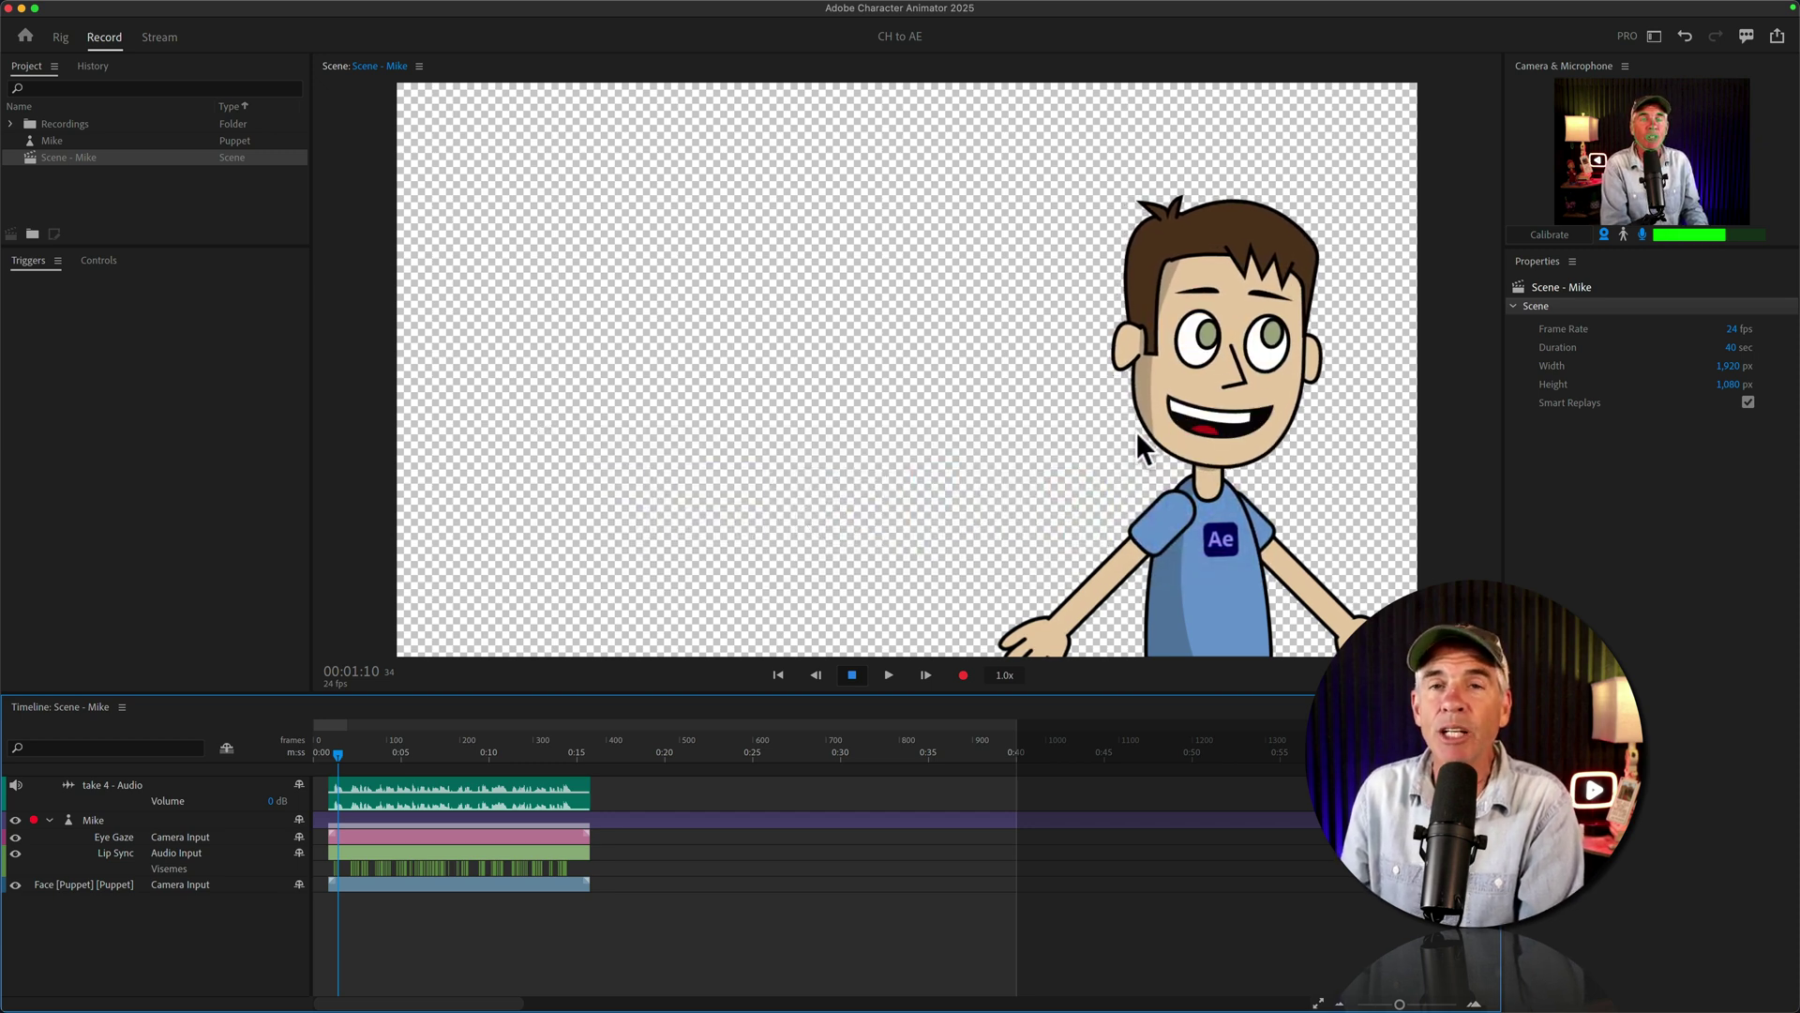
In After Effects, move the linked puppet scene layer around the frame and leave it partly behind the logo, at about X 518, Y 542.
{"action": "key", "text": "super+Tab"}
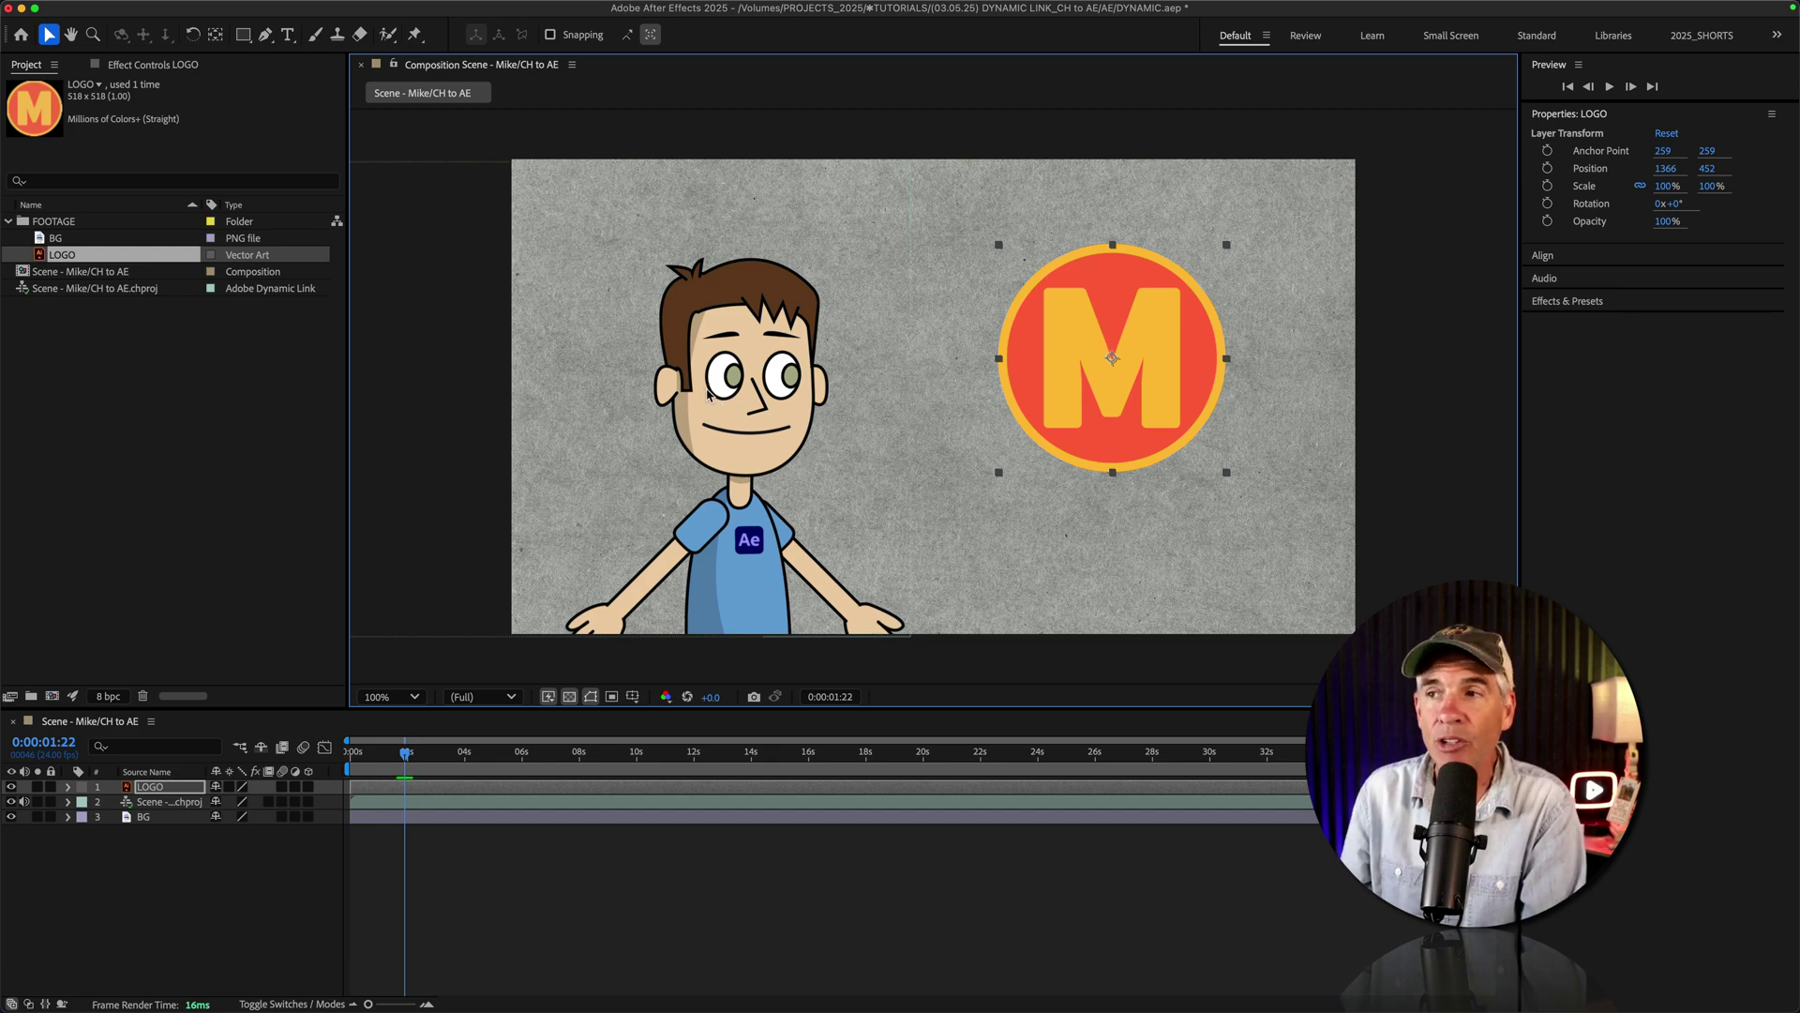
{"action": "key", "text": "super+Tab"}
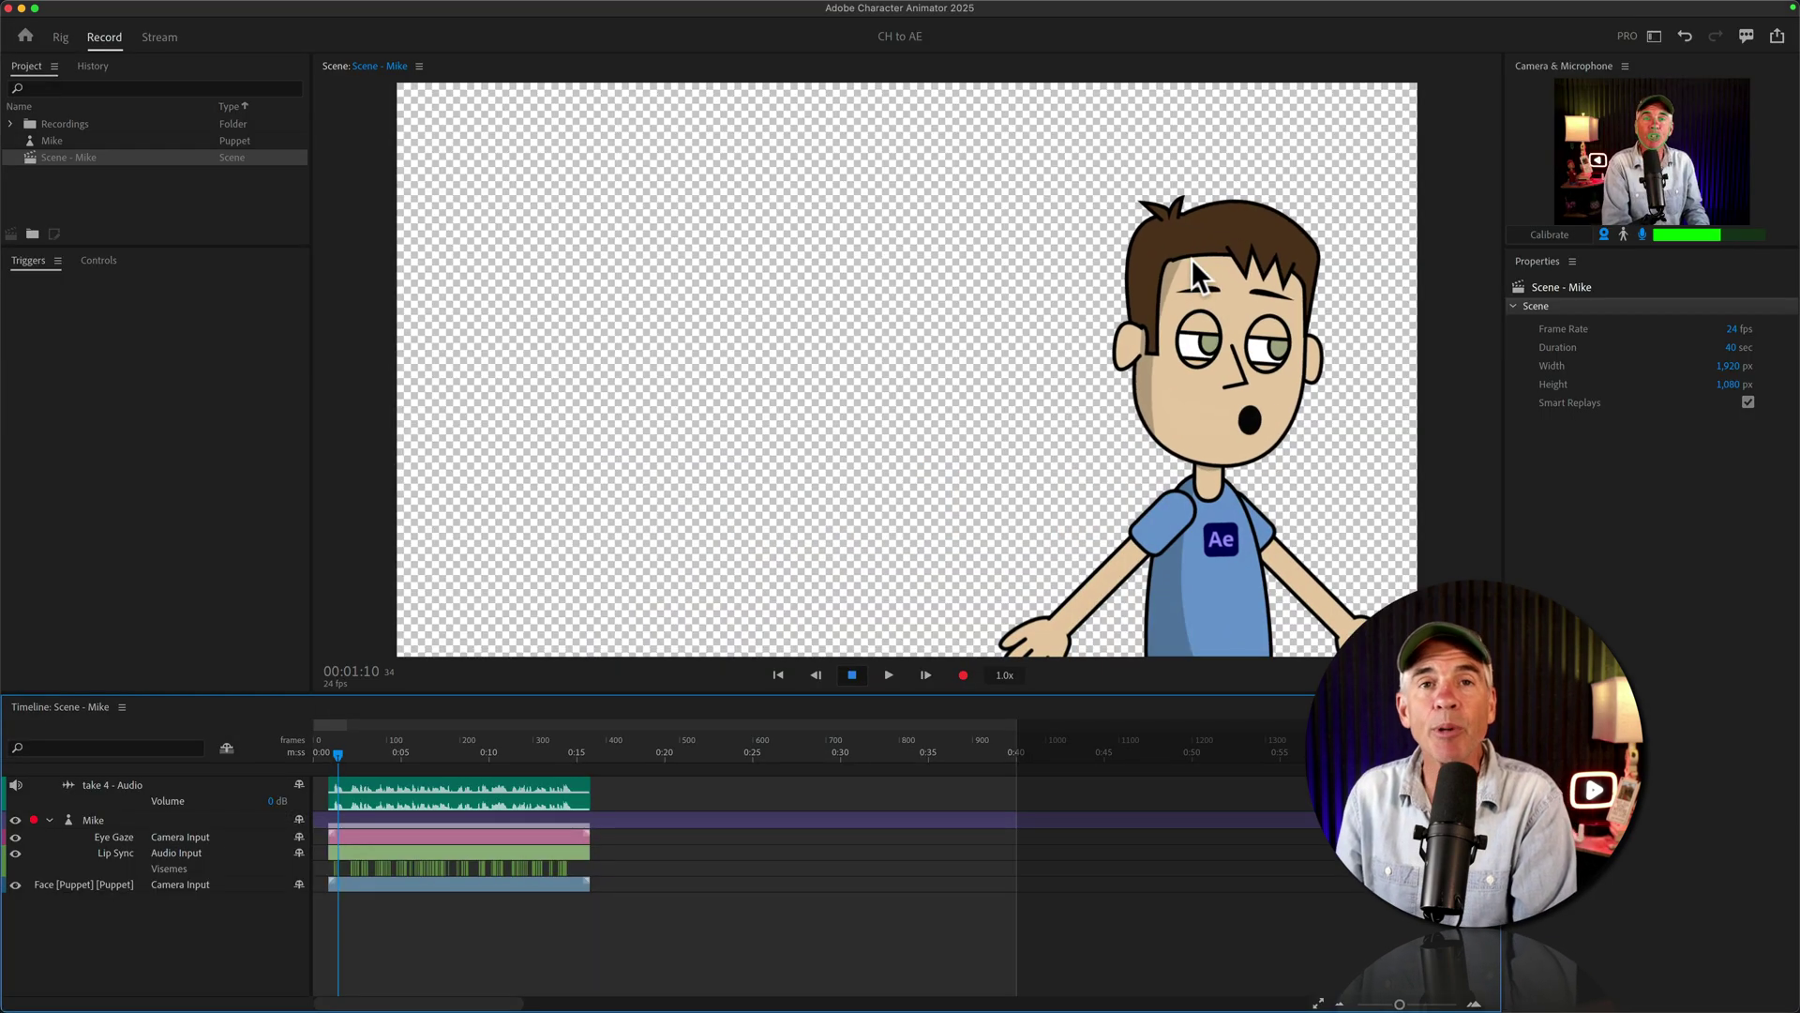
{"action": "key", "text": "super+Tab"}
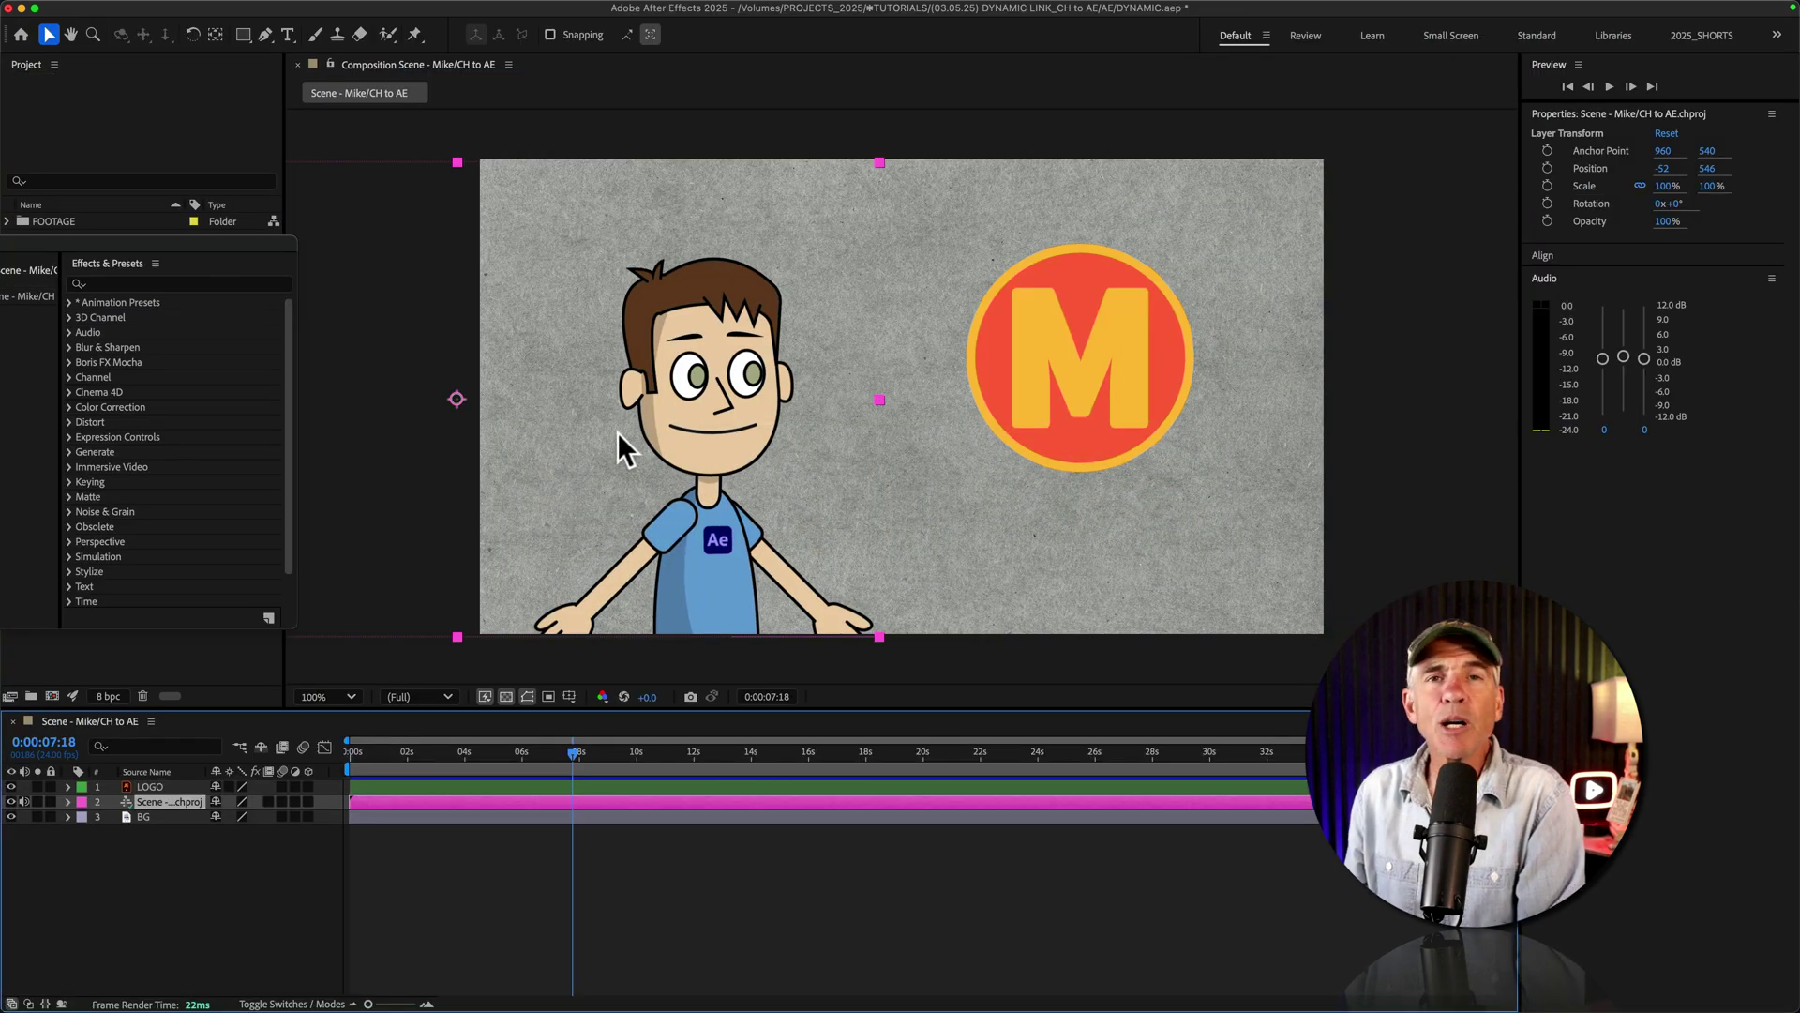
{"action": "left_click_drag", "start_coordinate": [640, 425], "coordinate": [1015, 397]}
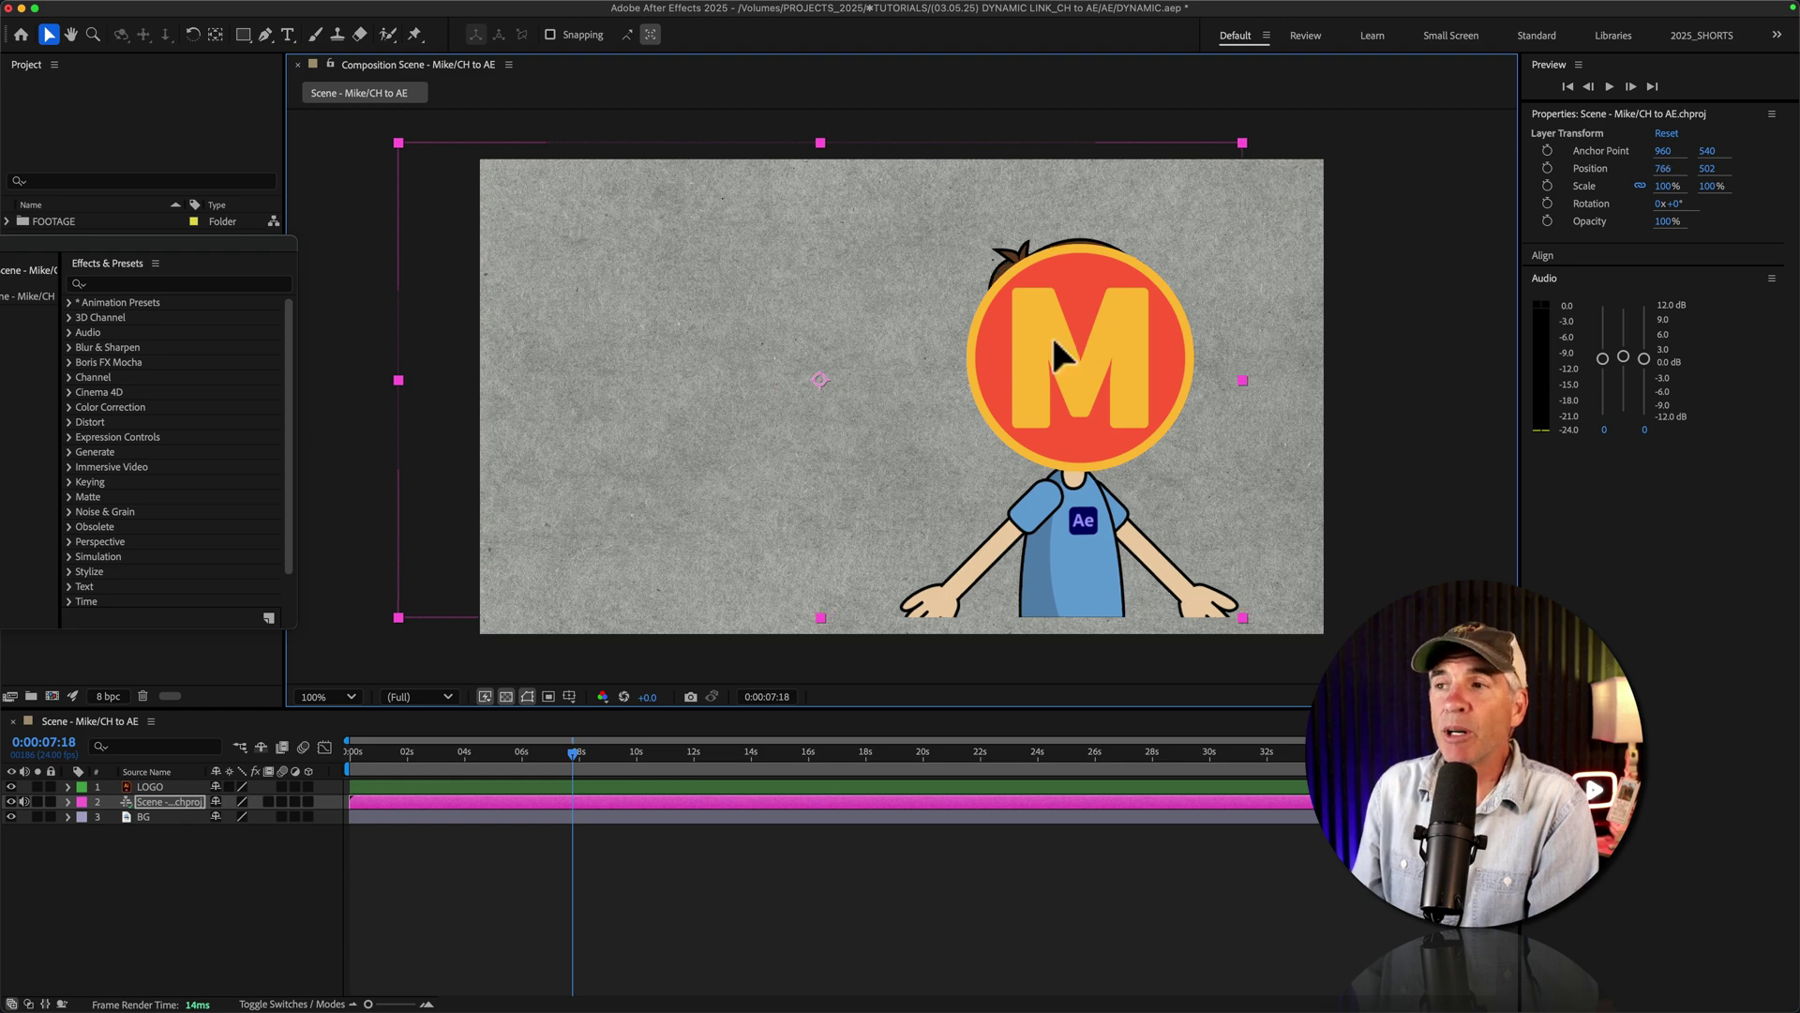
{"action": "left_click_drag", "start_coordinate": [1051, 334], "coordinate": [697, 434]}
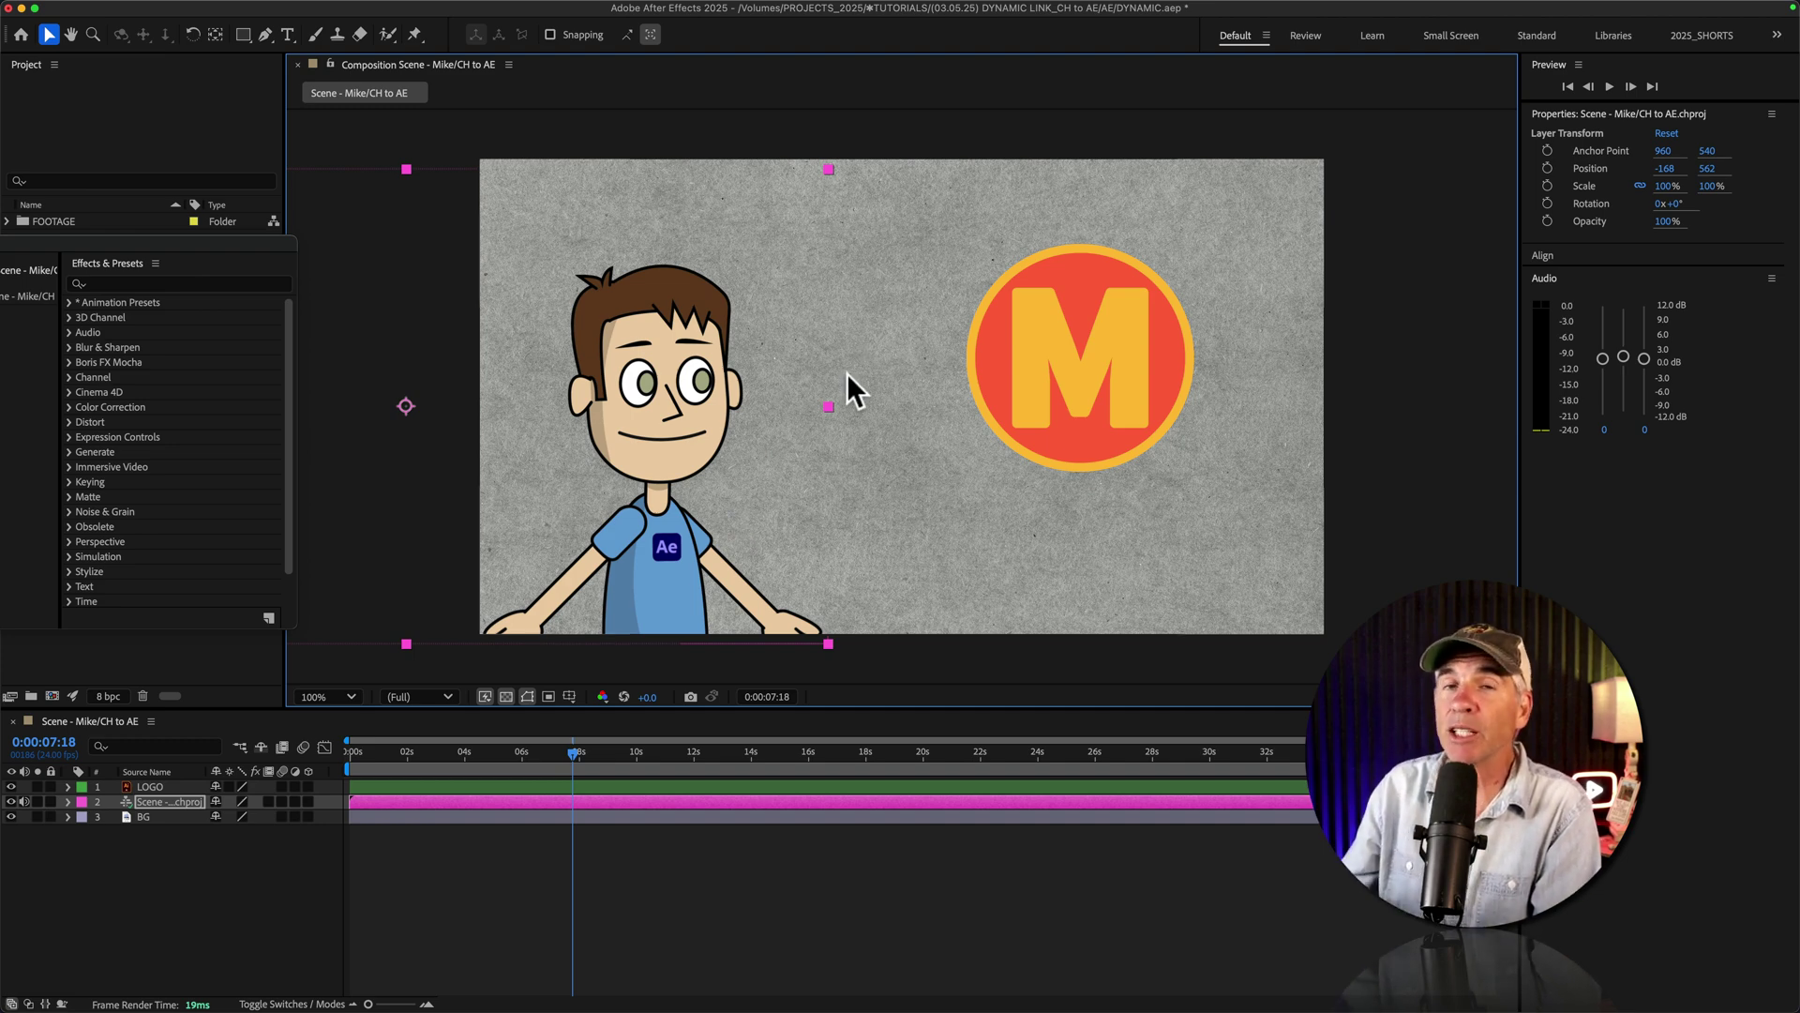
{"action": "left_click_drag", "start_coordinate": [683, 402], "coordinate": [942, 331]}
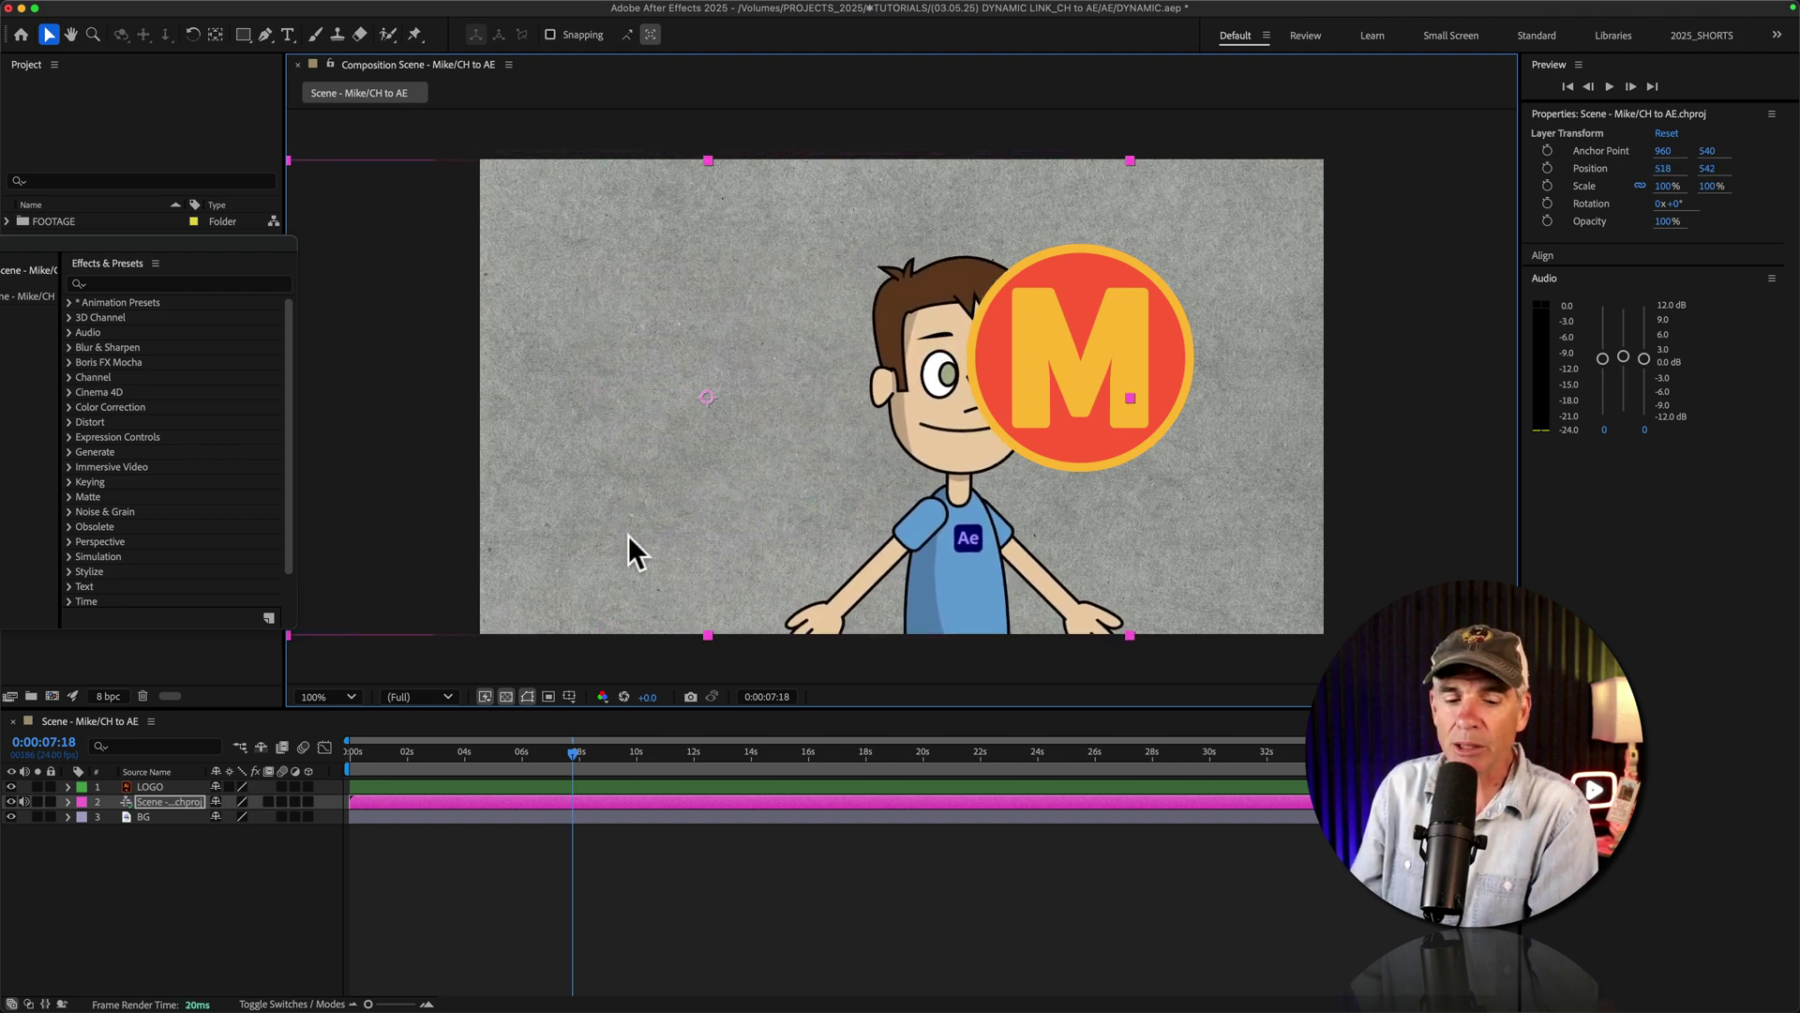
Switch to Character Animator, select the puppet's track and set its Transform Position X to about -322.
{"action": "key", "text": "super+Tab"}
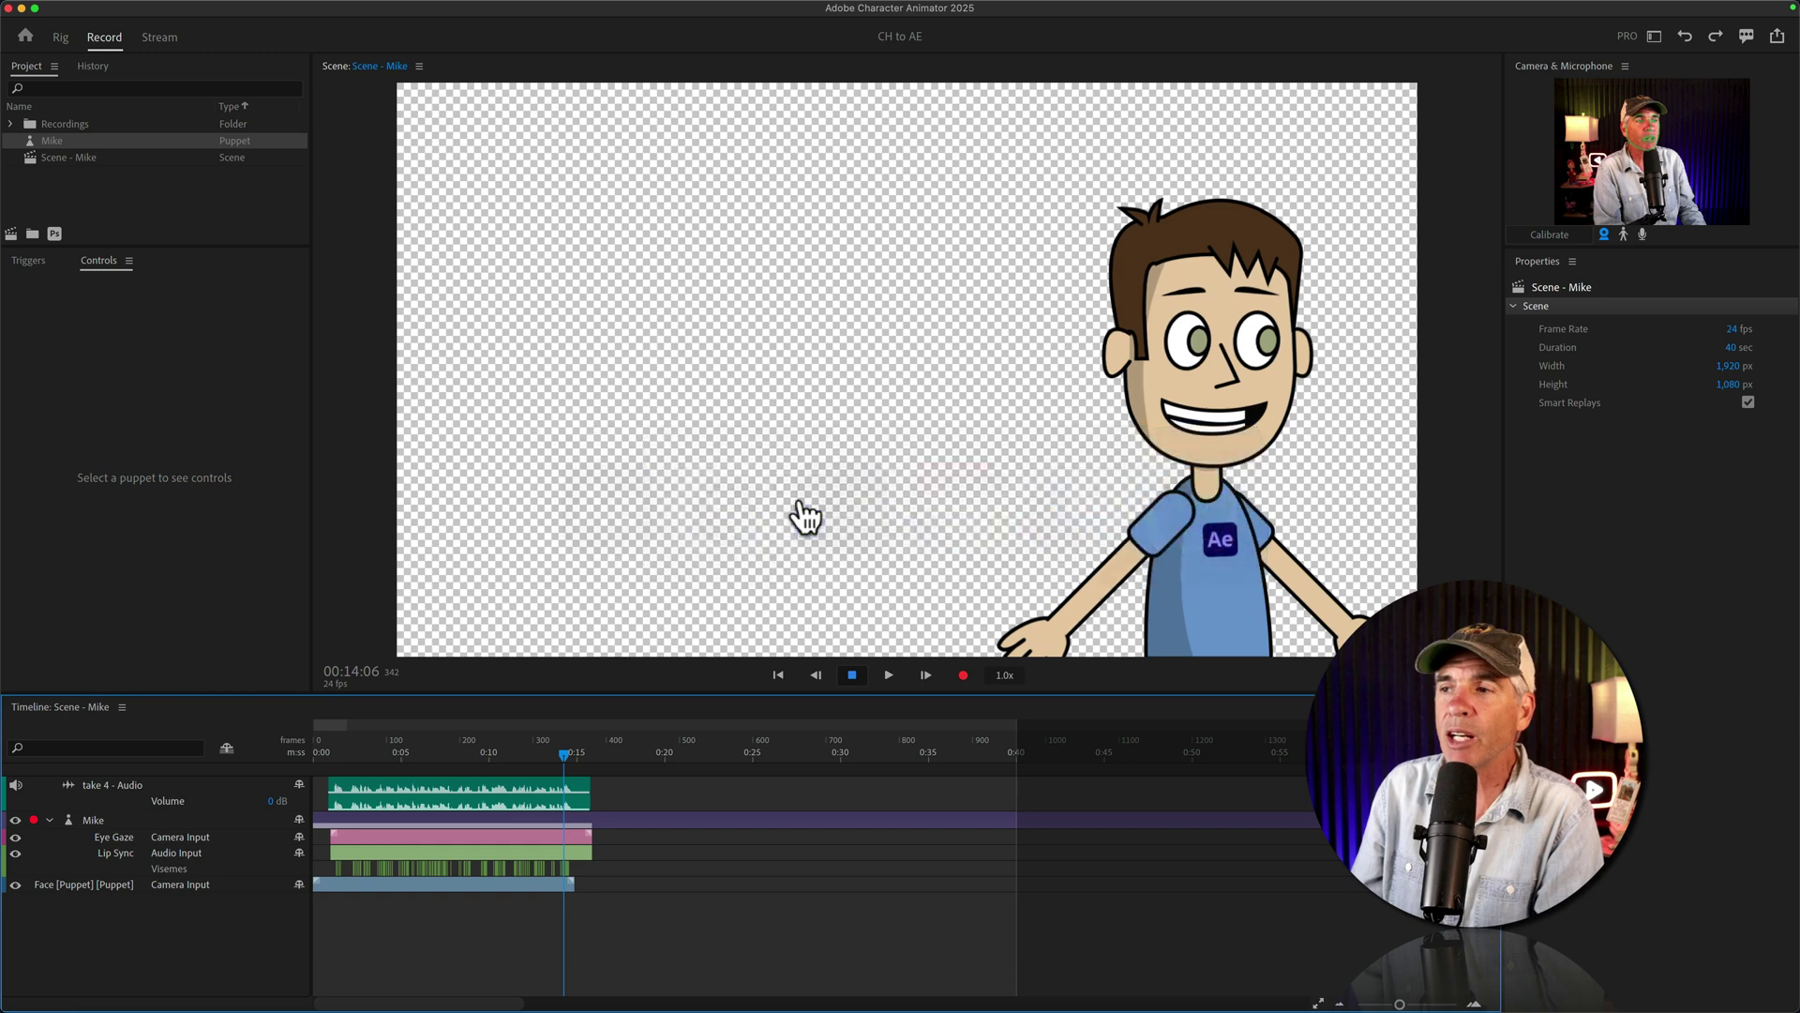
{"action": "left_click", "coordinate": [1202, 424]}
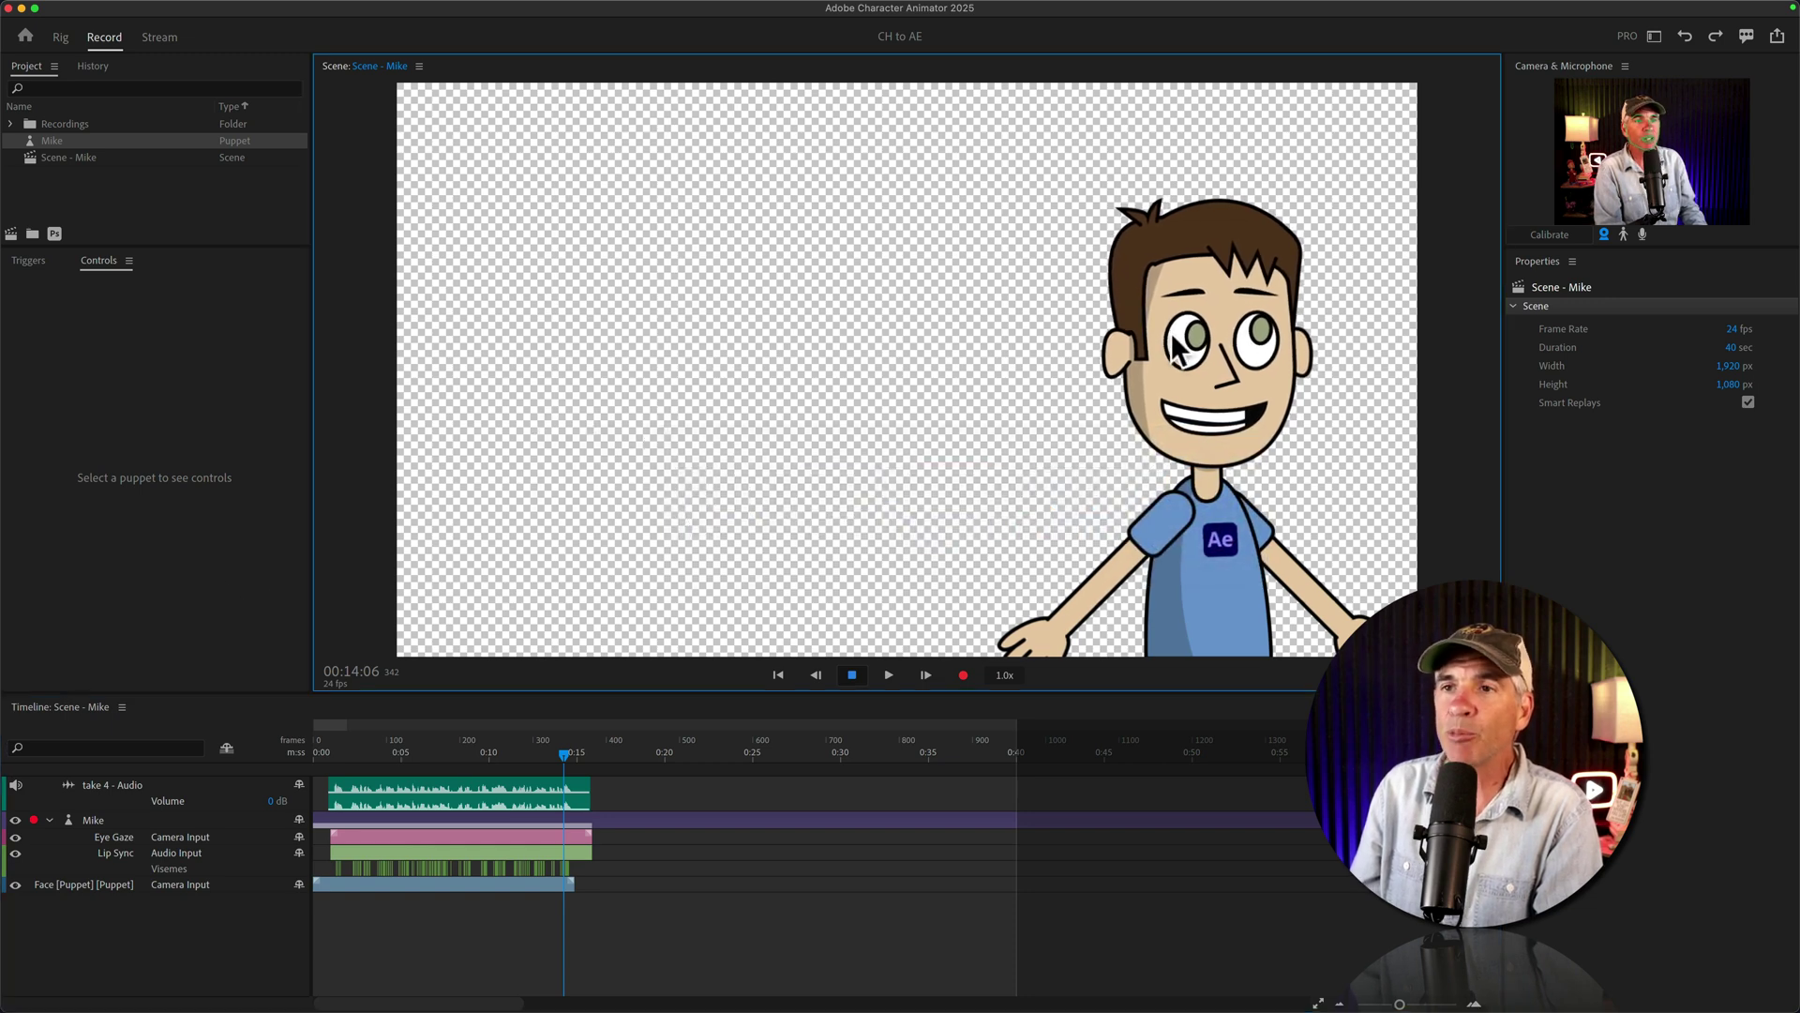
{"action": "left_click", "coordinate": [97, 823]}
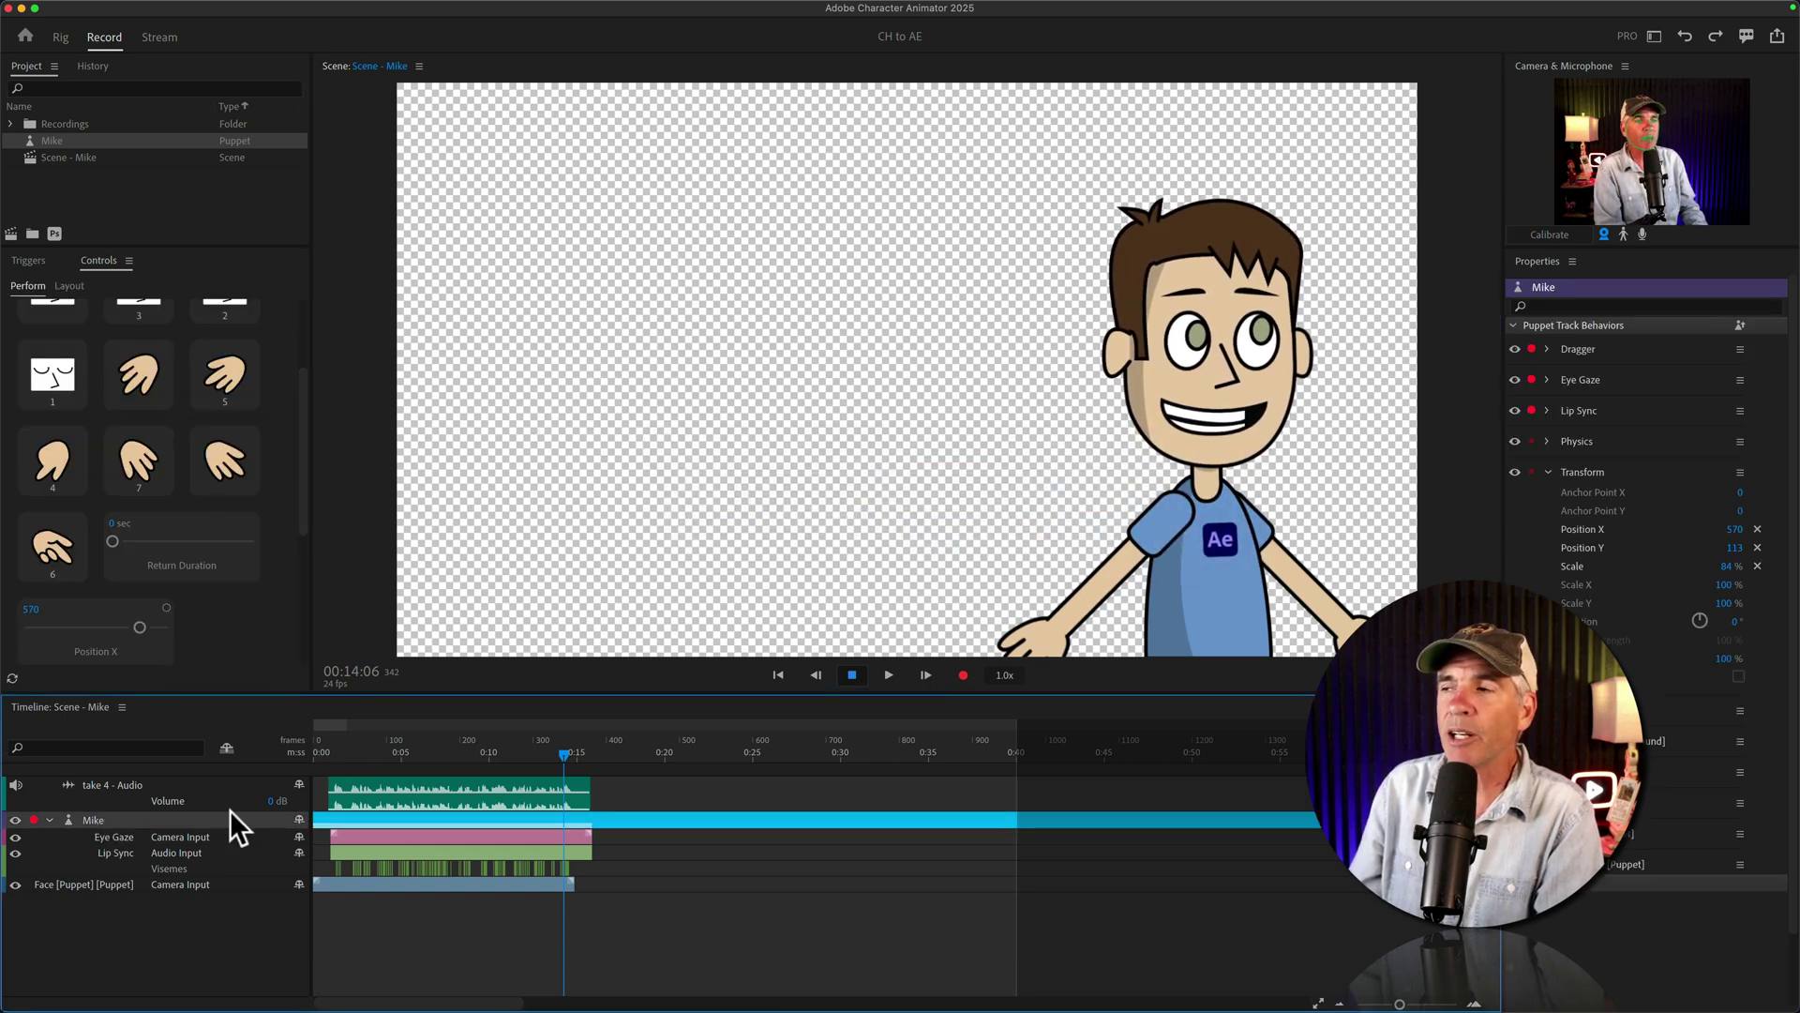
{"action": "left_click", "coordinate": [1594, 478]}
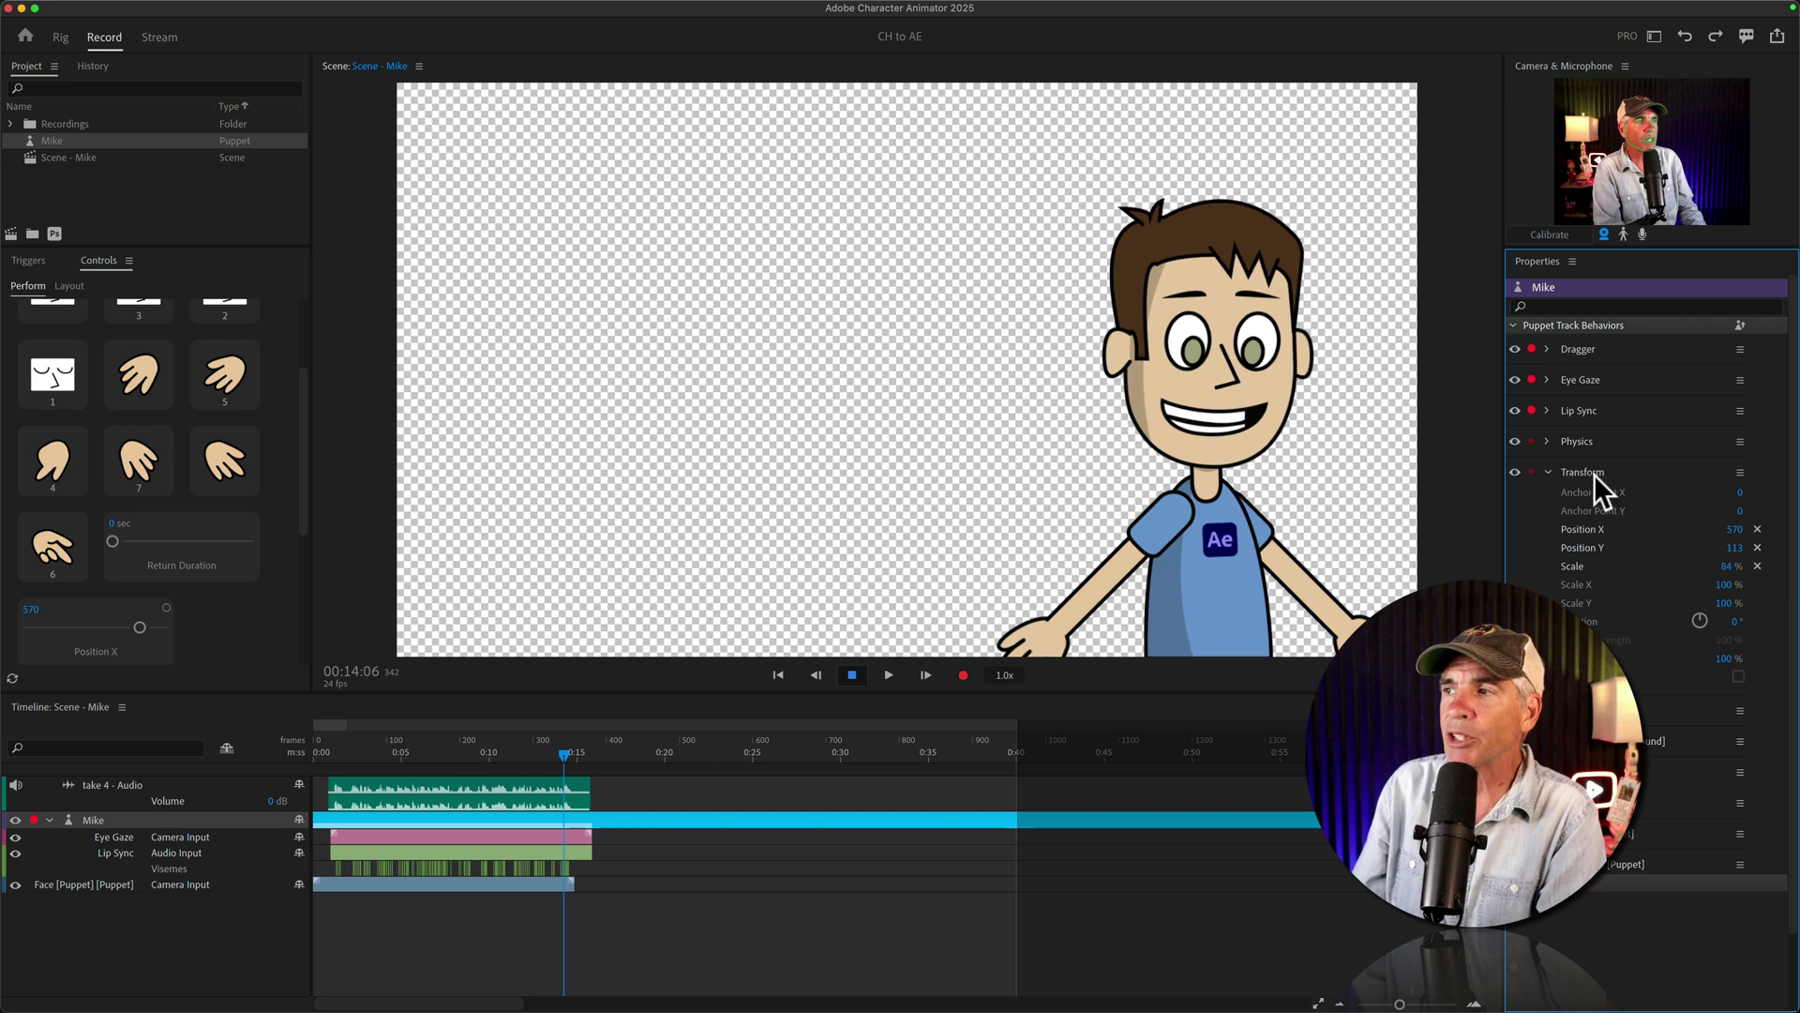
{"action": "left_click", "coordinate": [92, 622]}
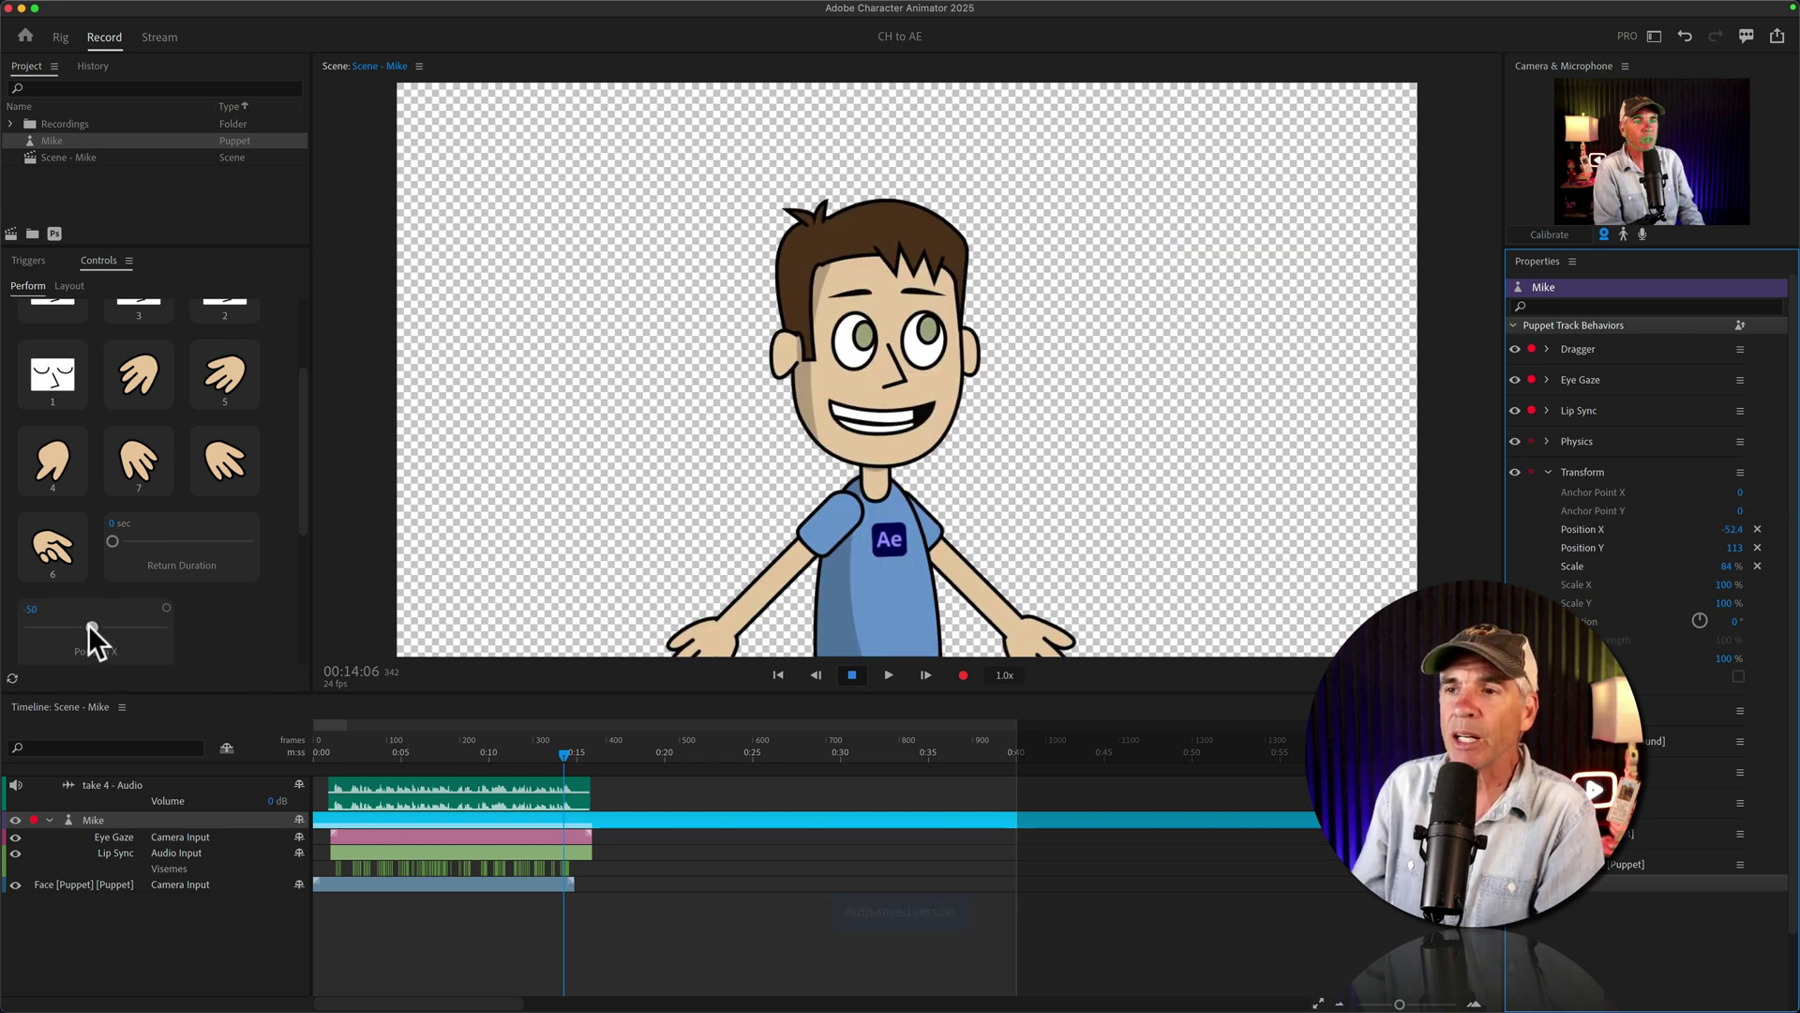
{"action": "mouse_move", "coordinate": [90, 624]}
{"action": "left_mouse_down"}
{"action": "mouse_move", "coordinate": [111, 627]}
{"action": "mouse_move", "coordinate": [66, 622]}
{"action": "left_mouse_up"}
Return to After Effects and move the puppet scene layer to the right until the whole character is inside the frame.
{"action": "key", "text": "super+Tab"}
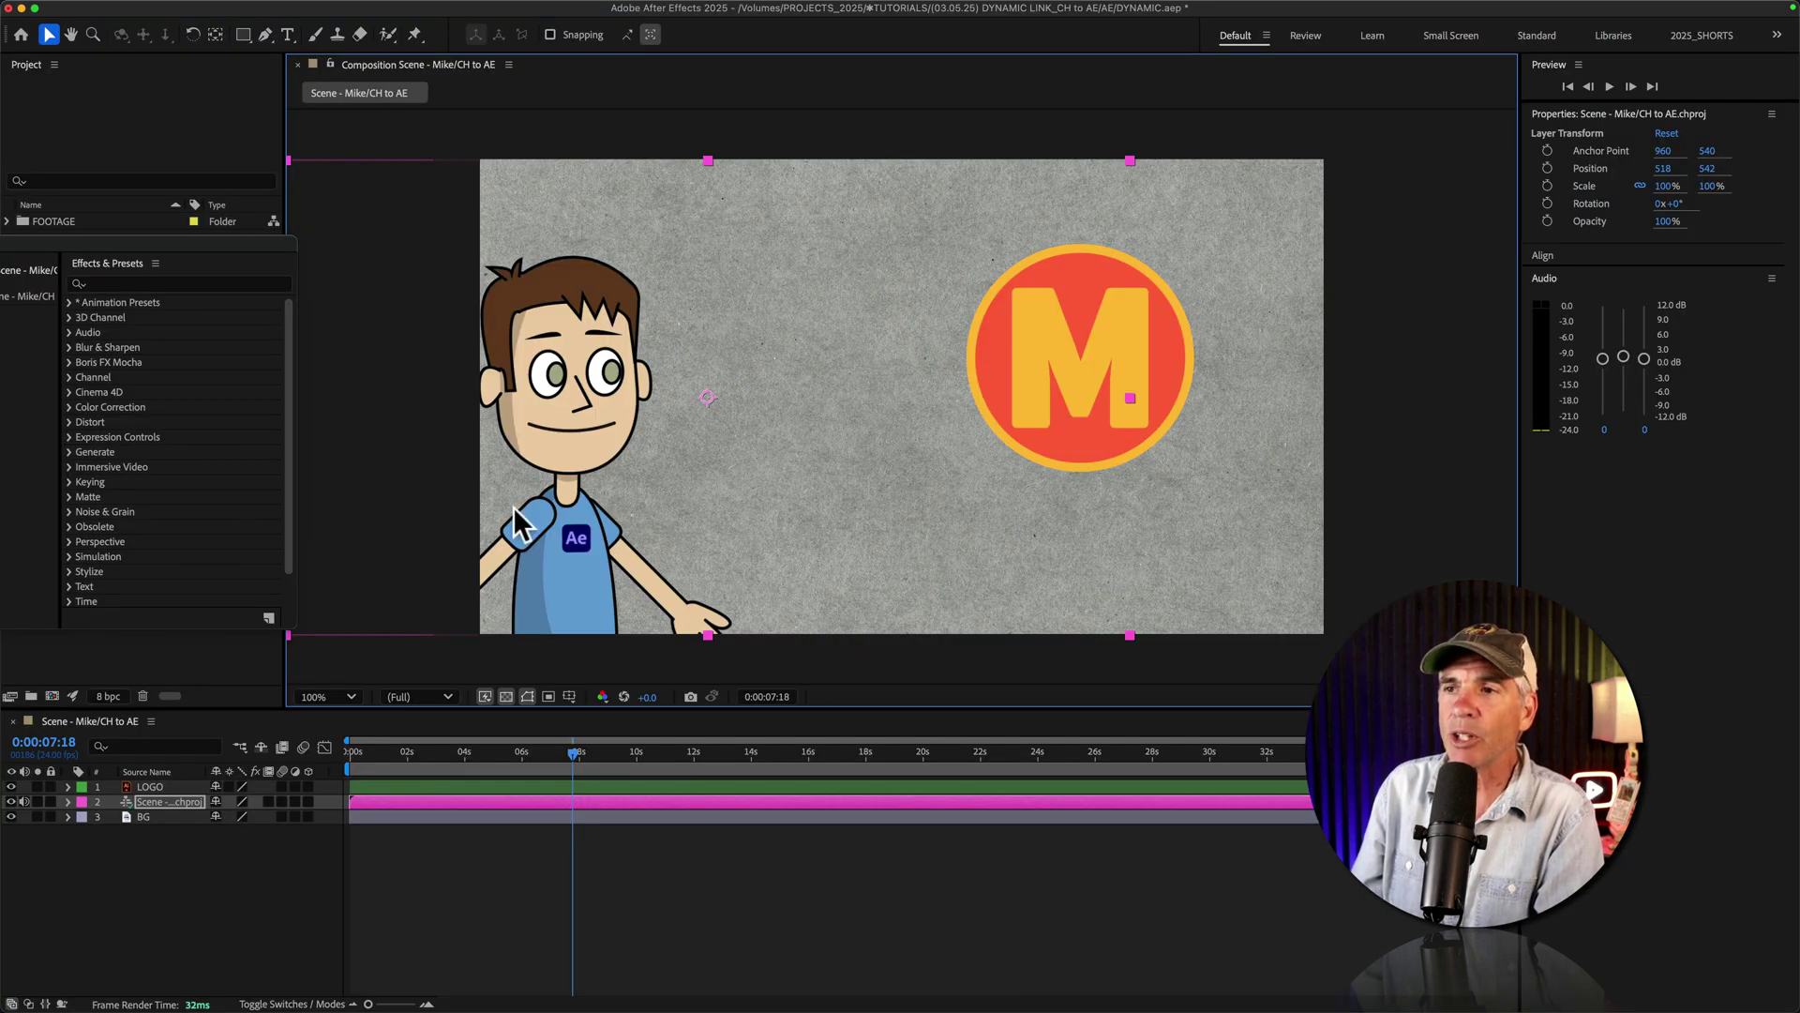
{"action": "left_click_drag", "start_coordinate": [549, 443], "coordinate": [666, 445]}
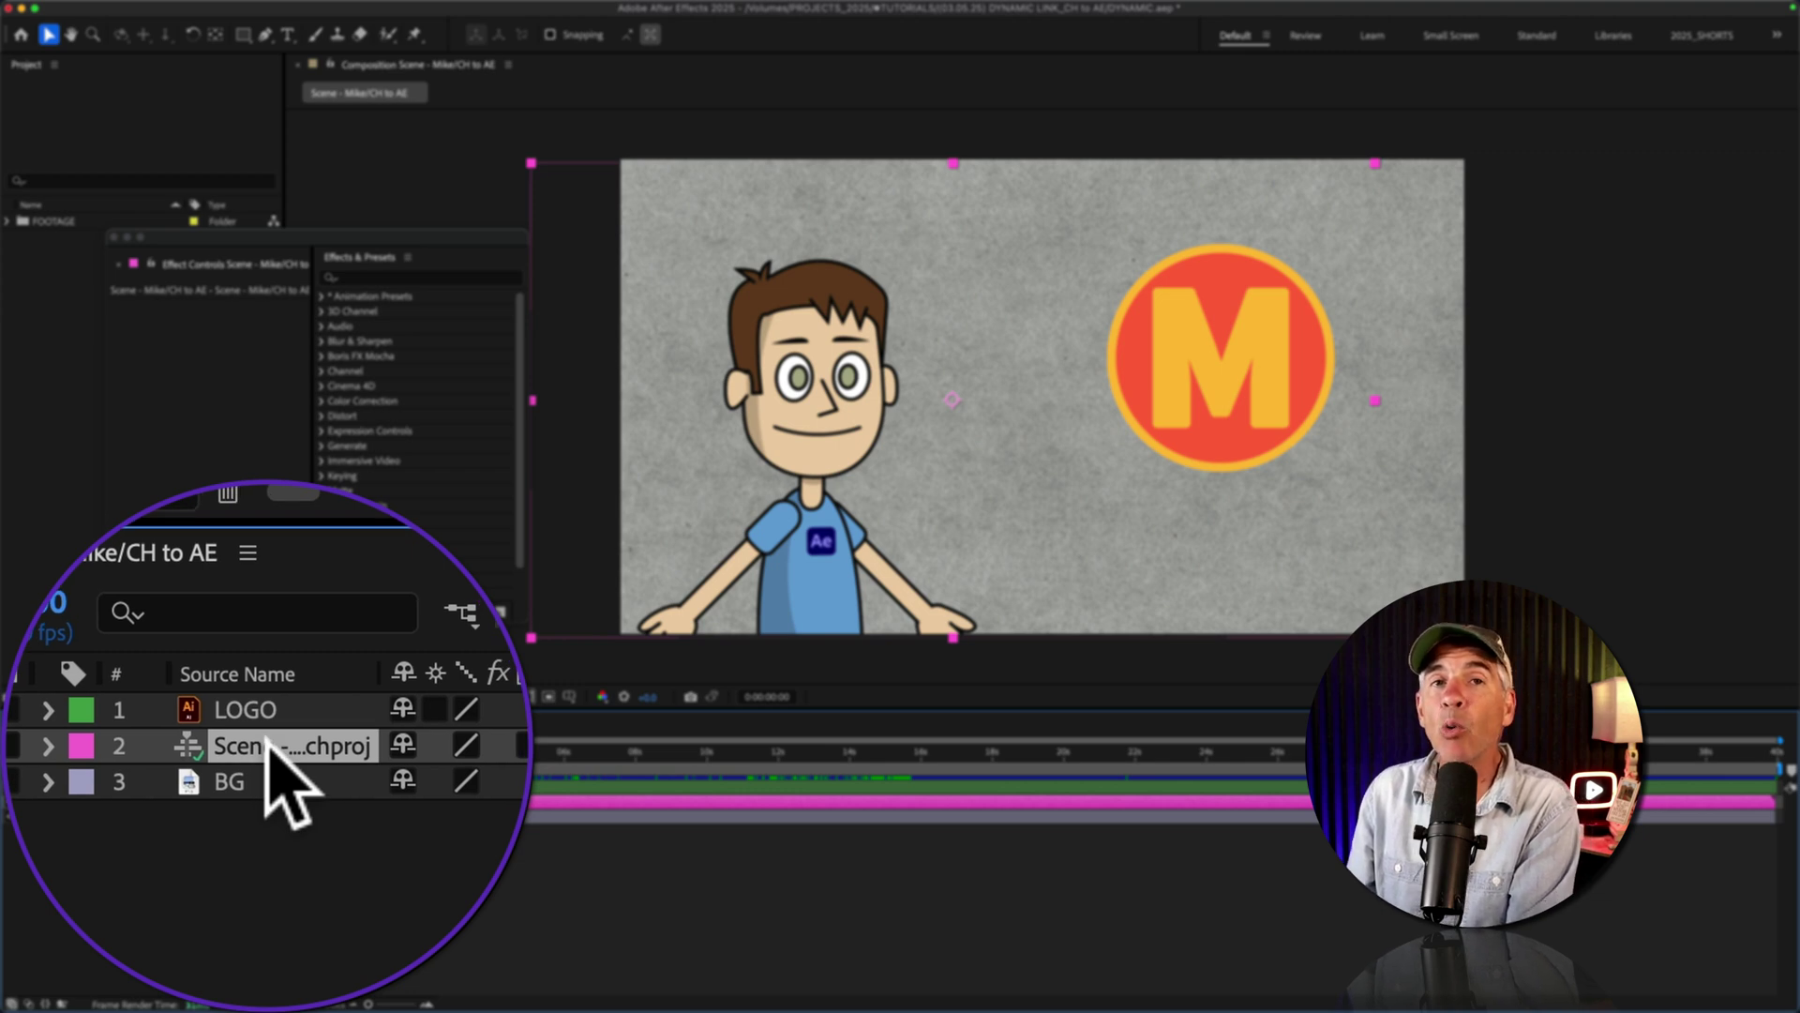
Reveal the puppet scene layer's audio waveform and move the current time to the end of the recorded audio, at 0:00:15:17.
{"action": "key", "text": "l"}
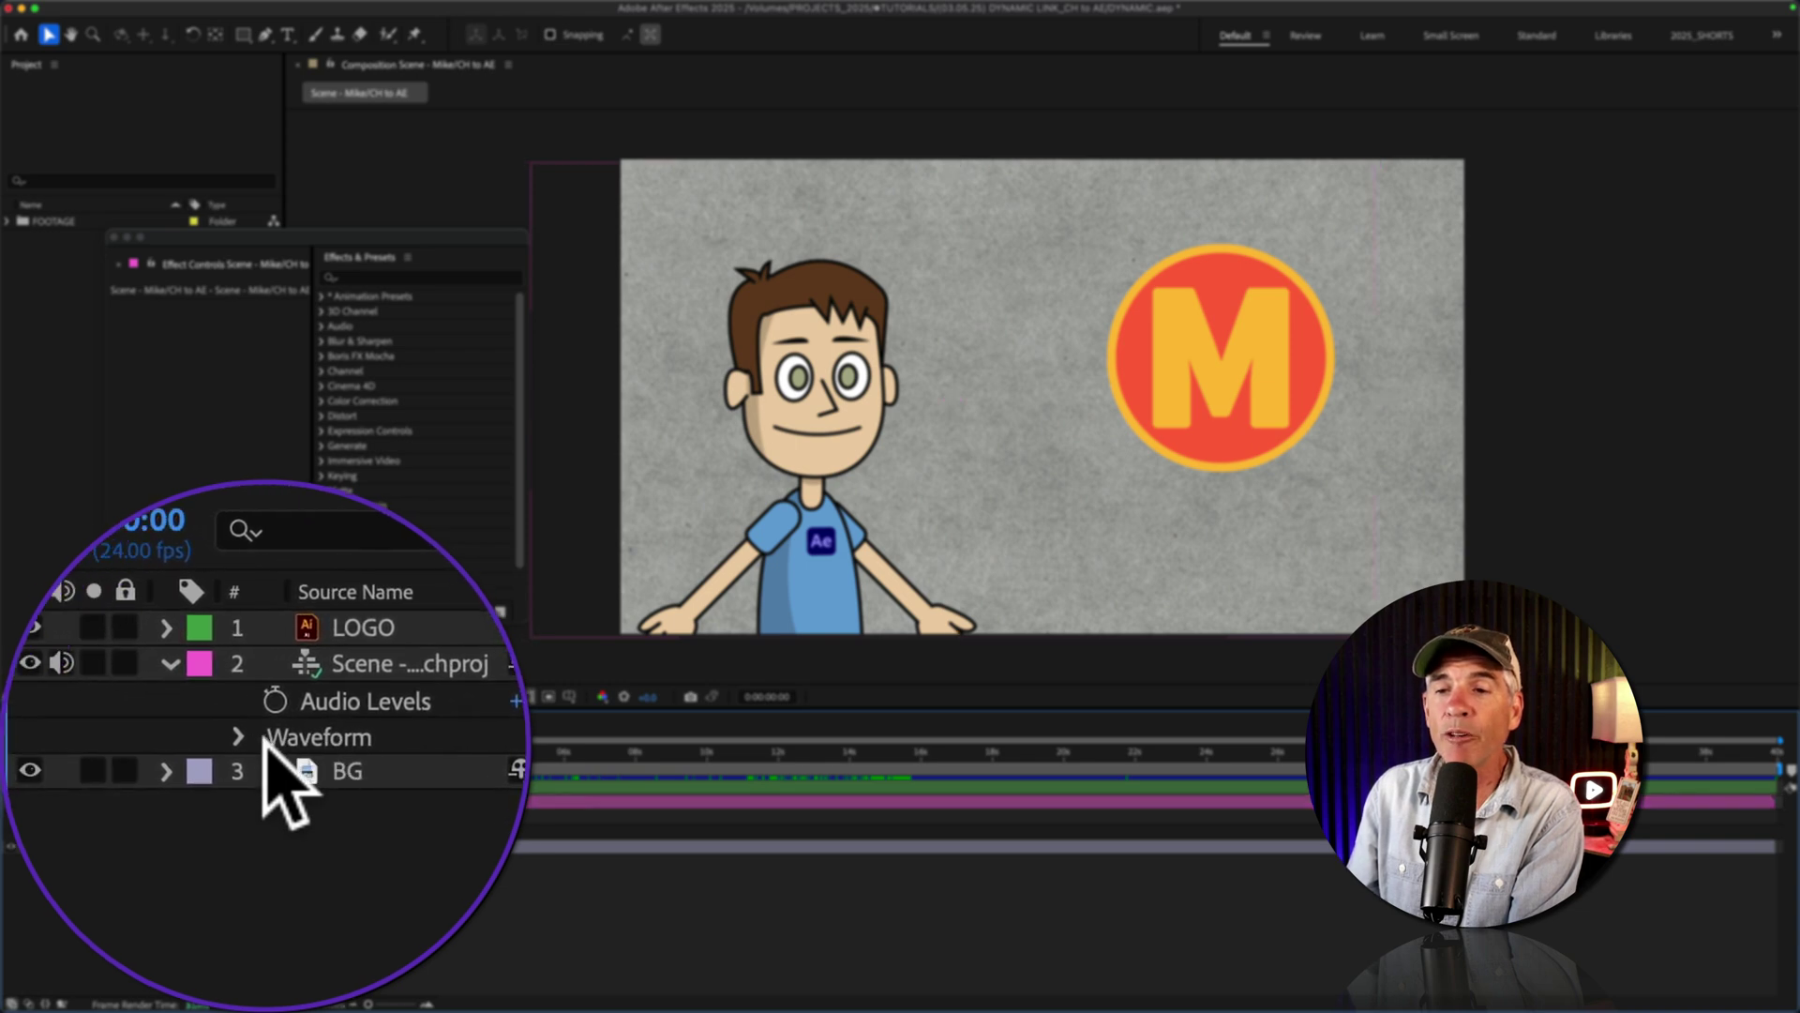
{"action": "left_click", "coordinate": [236, 739]}
{"action": "left_click", "coordinate": [236, 739]}
{"action": "left_click", "coordinate": [268, 746]}
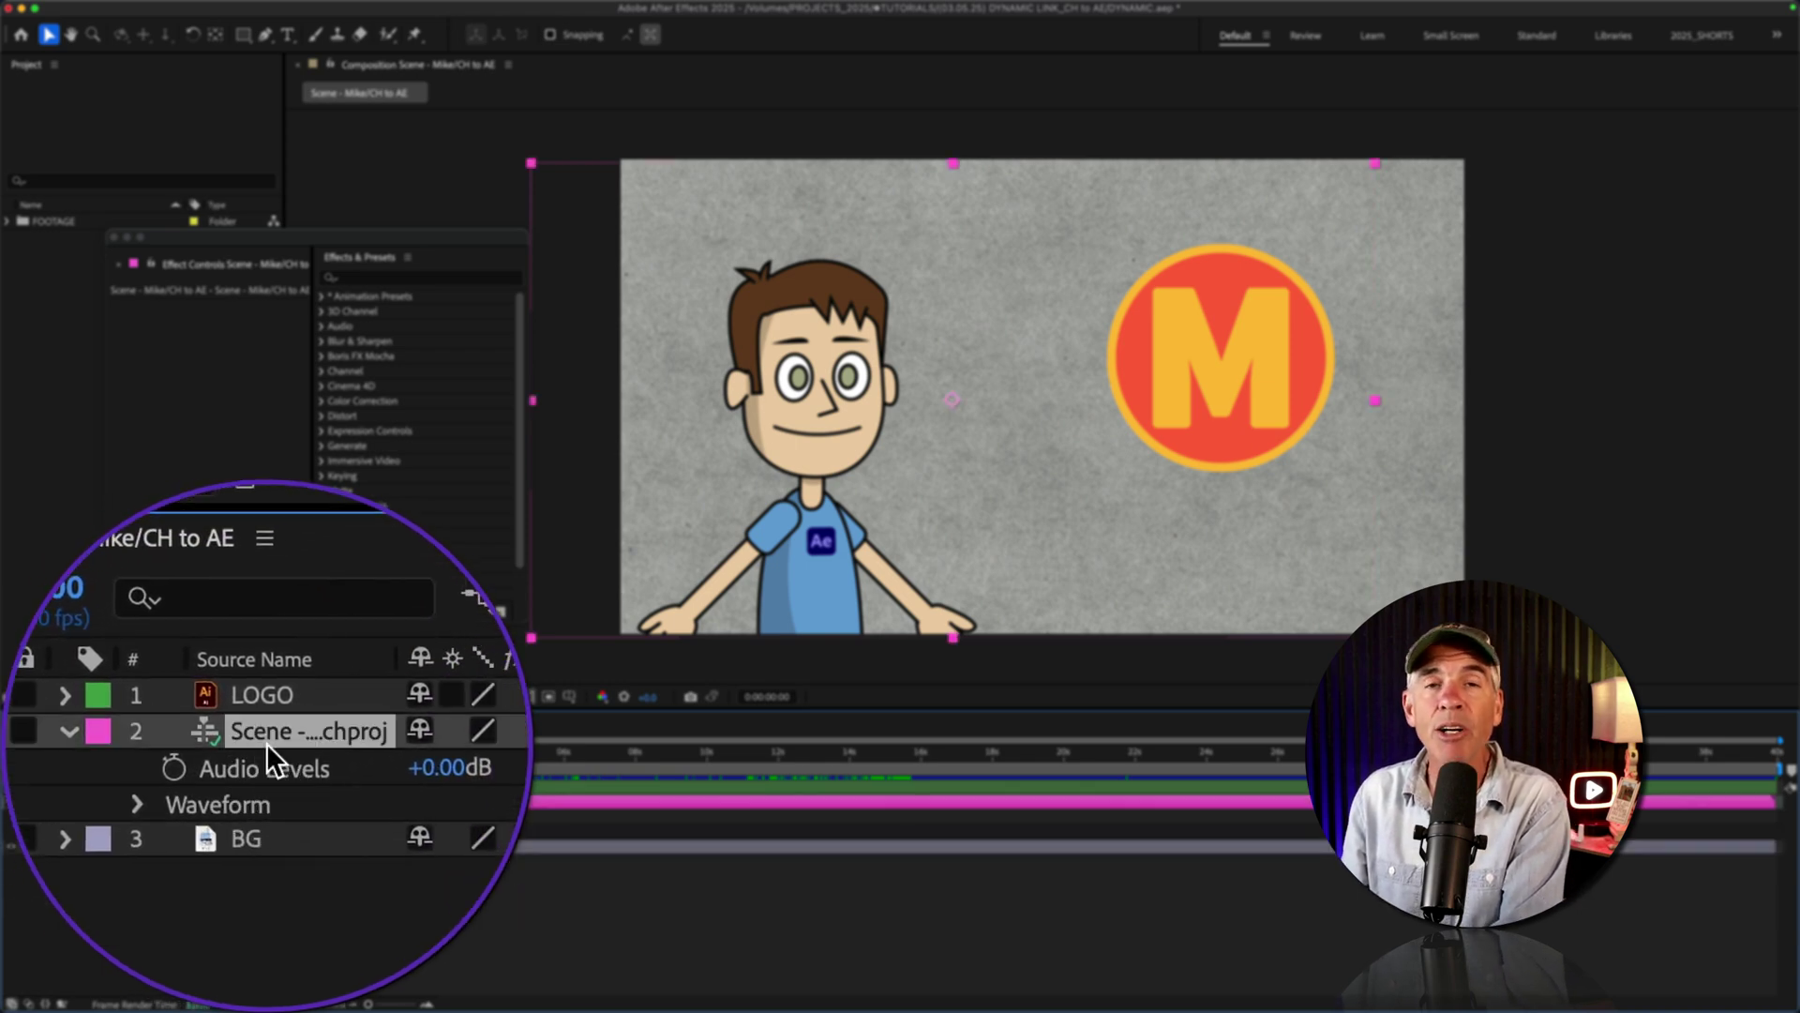
{"action": "key", "text": "l"}
{"action": "key", "text": "l"}
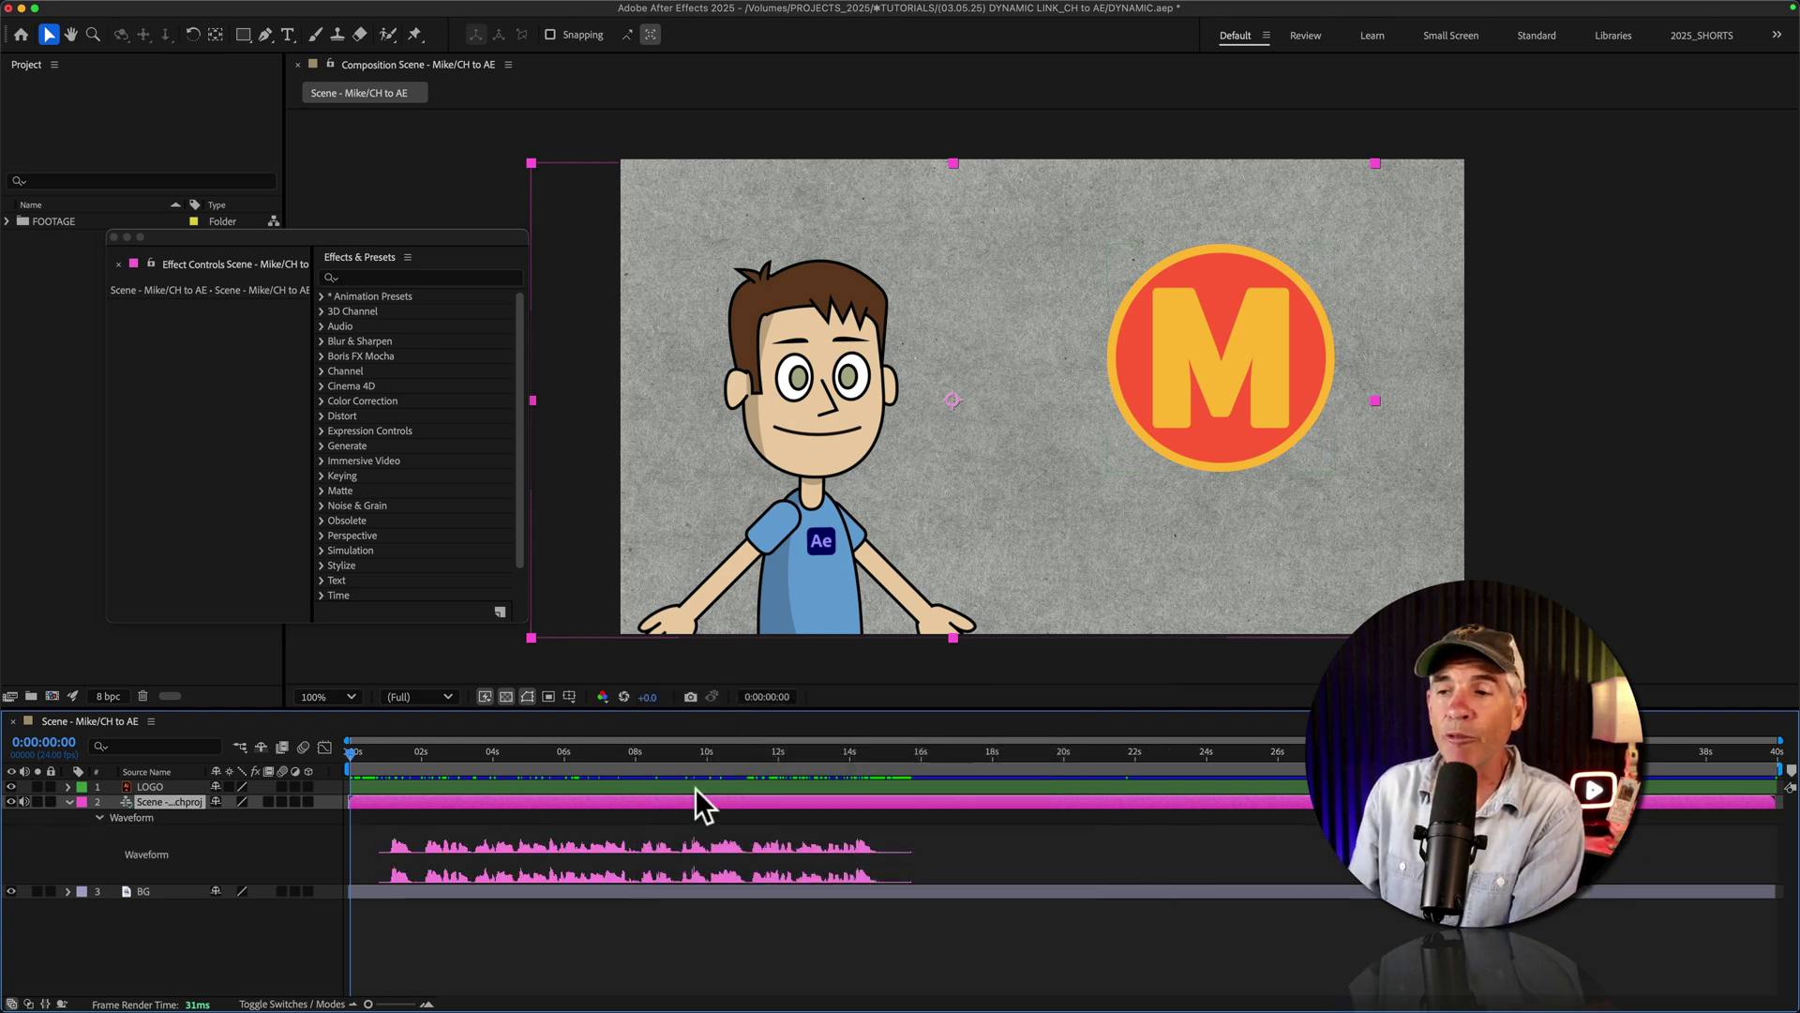
{"action": "left_click_drag", "start_coordinate": [842, 754], "coordinate": [906, 751]}
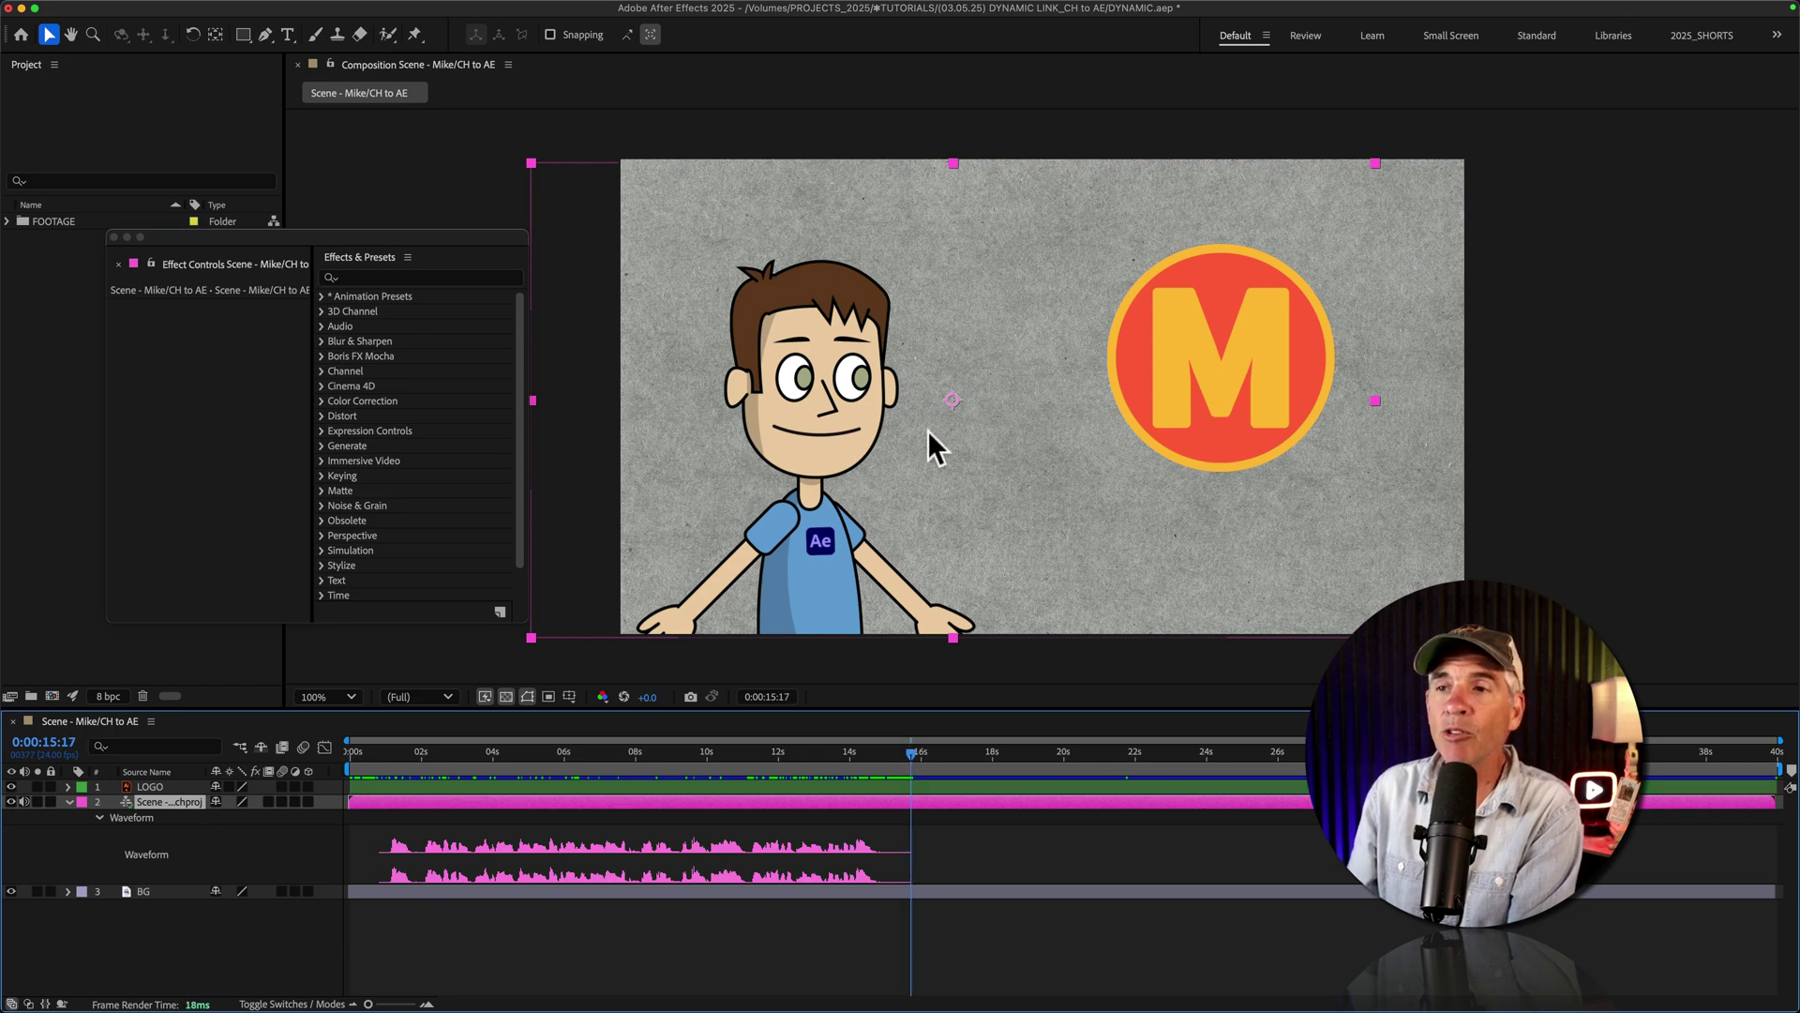
{"action": "mouse_move", "coordinate": [408, 258]}
{"action": "left_mouse_down"}
{"action": "mouse_move", "coordinate": [683, 273]}
{"action": "mouse_move", "coordinate": [423, 271]}
{"action": "left_mouse_up"}
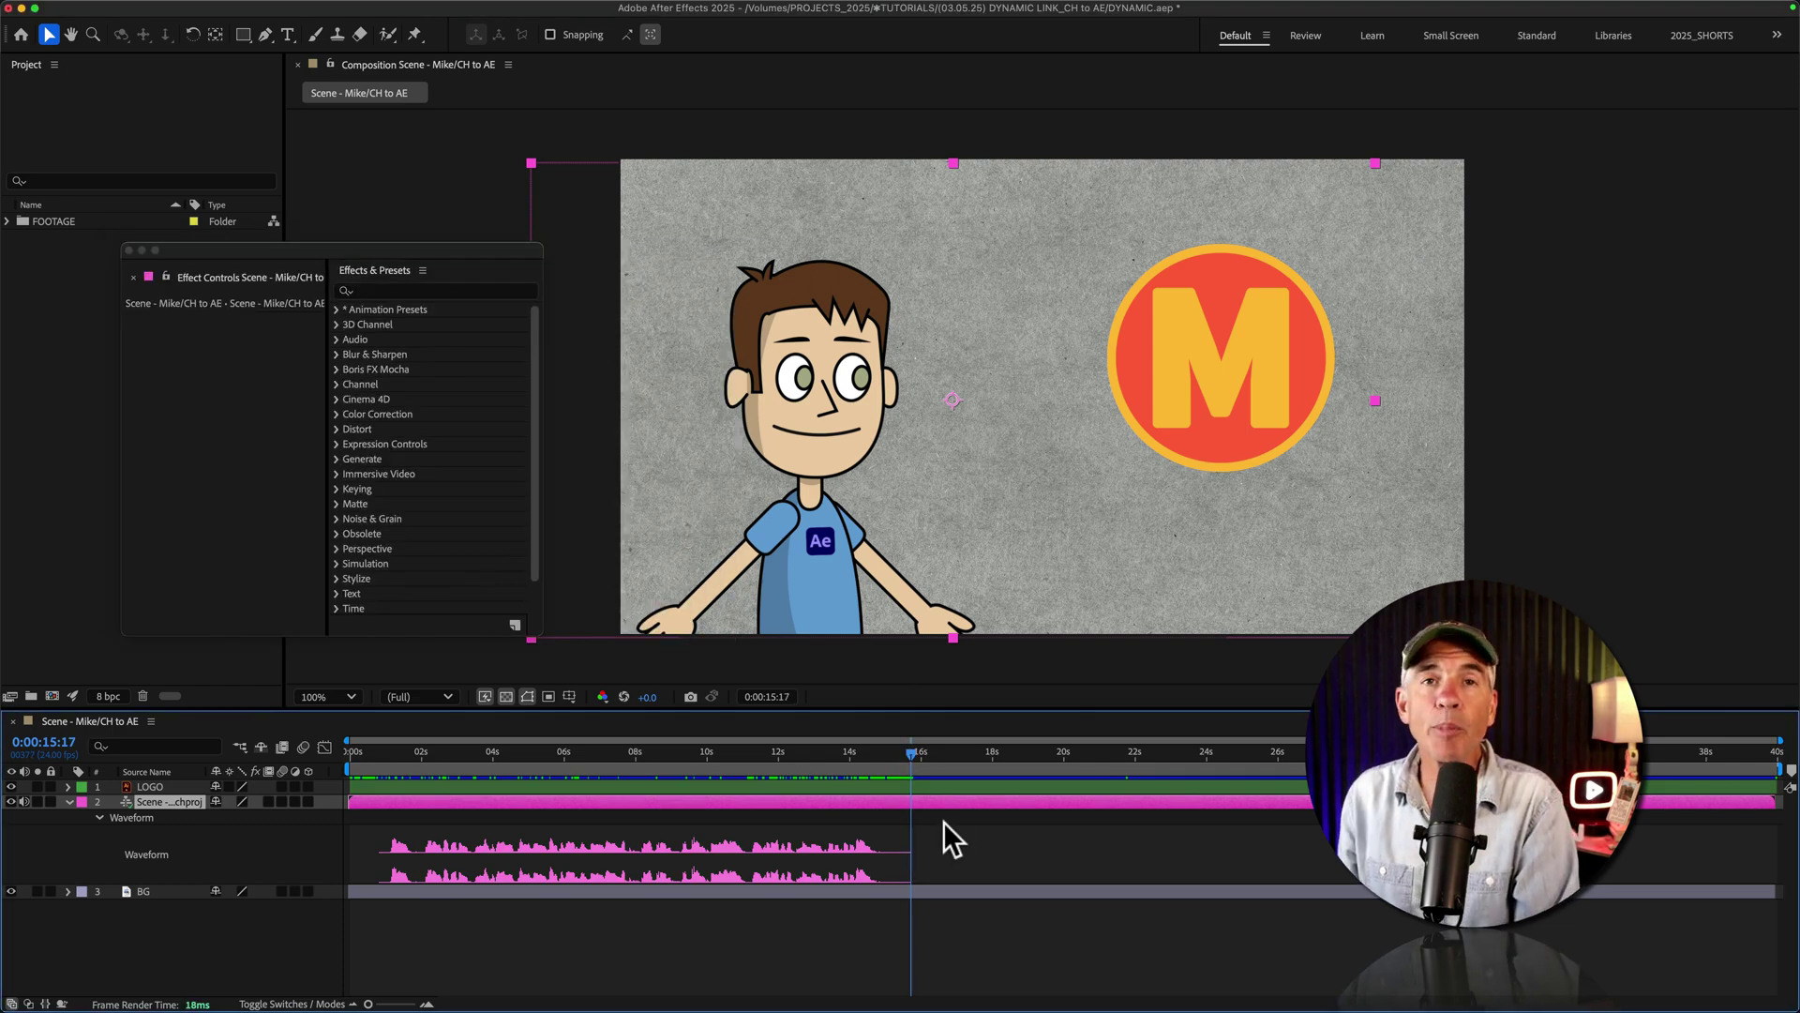
Switch to Character Animator and record another puppet take with audio from 00:15:17 to about 00:40:21.
{"action": "key", "text": "super+Tab"}
{"action": "key", "text": "super+Tab"}
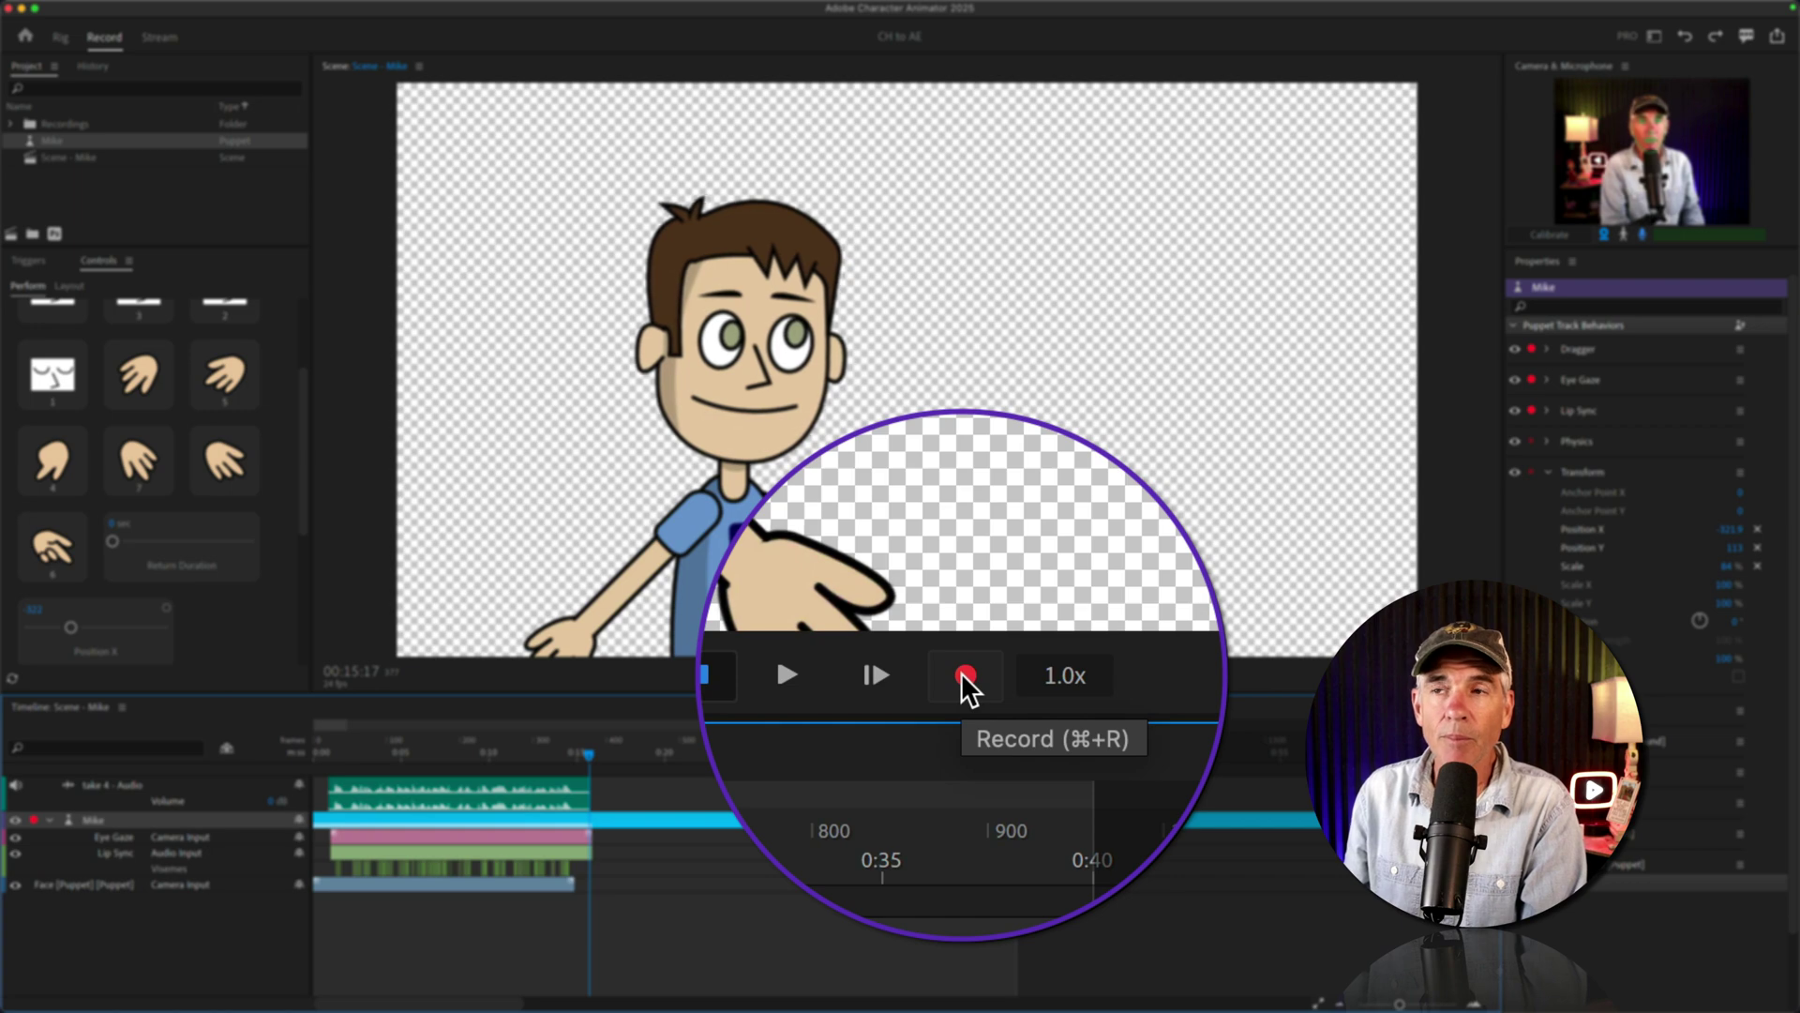
{"action": "left_click", "coordinate": [966, 677]}
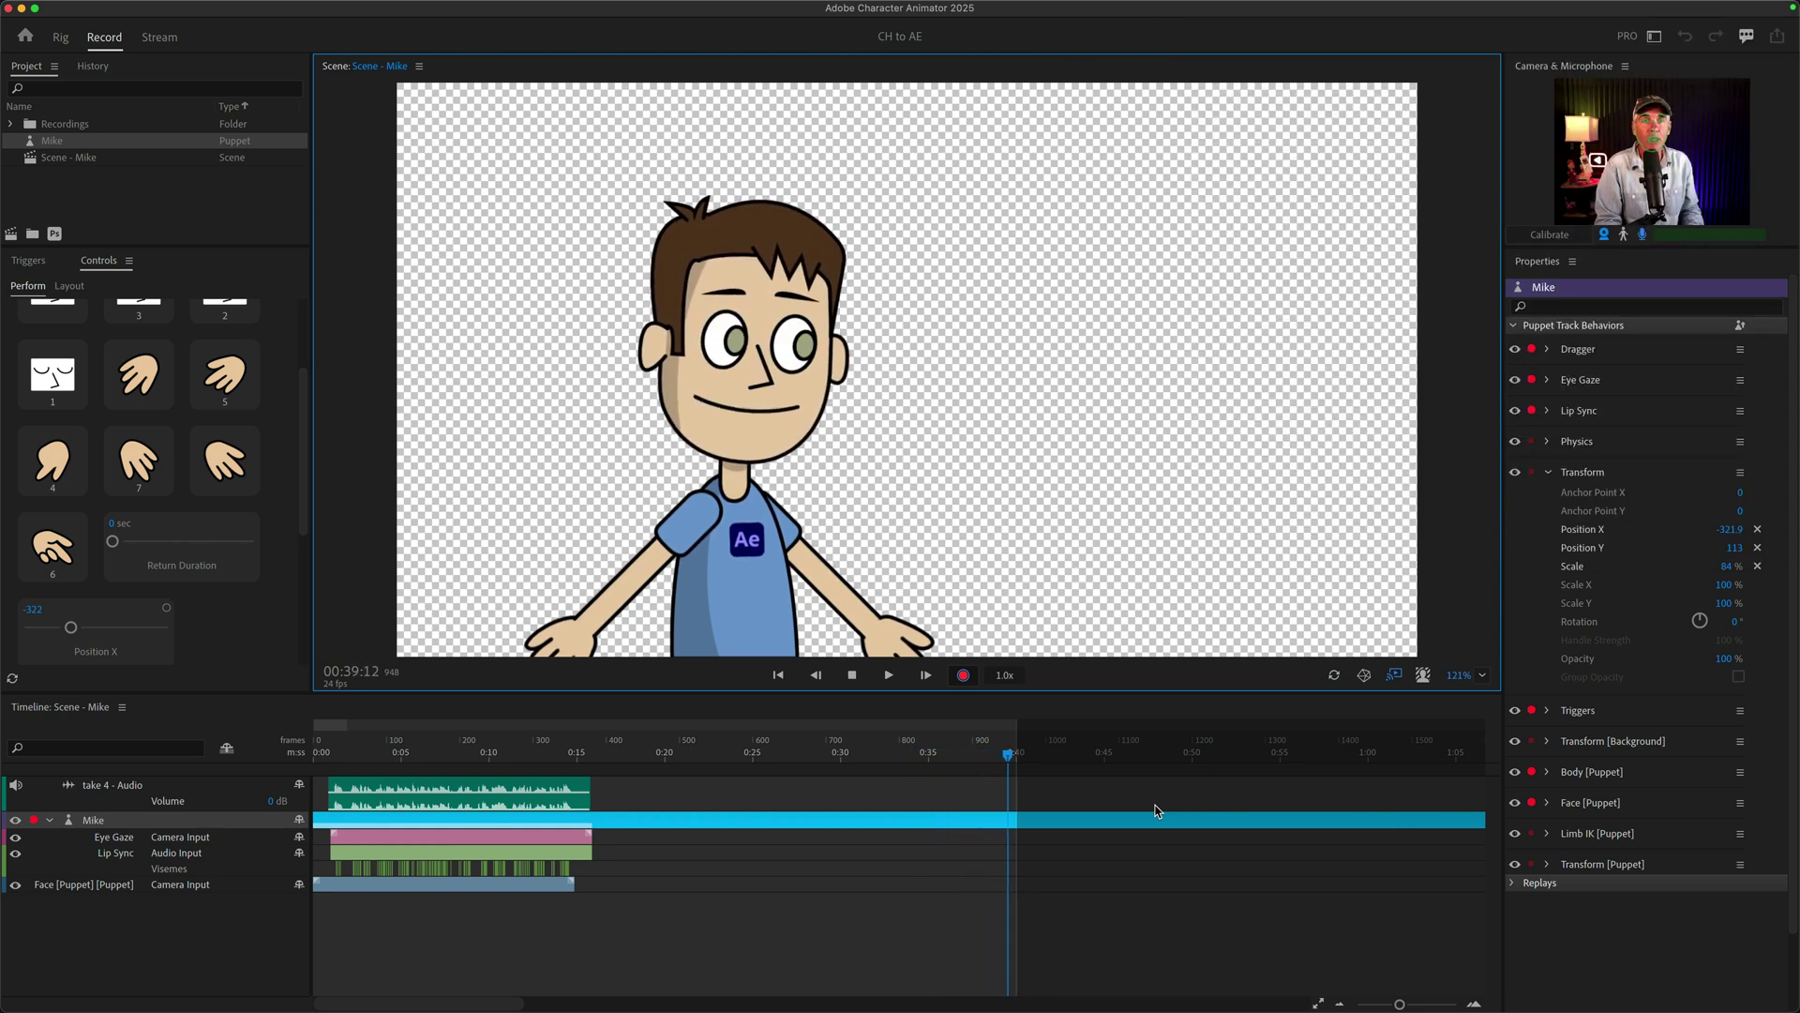
{"action": "left_click", "coordinate": [852, 673]}
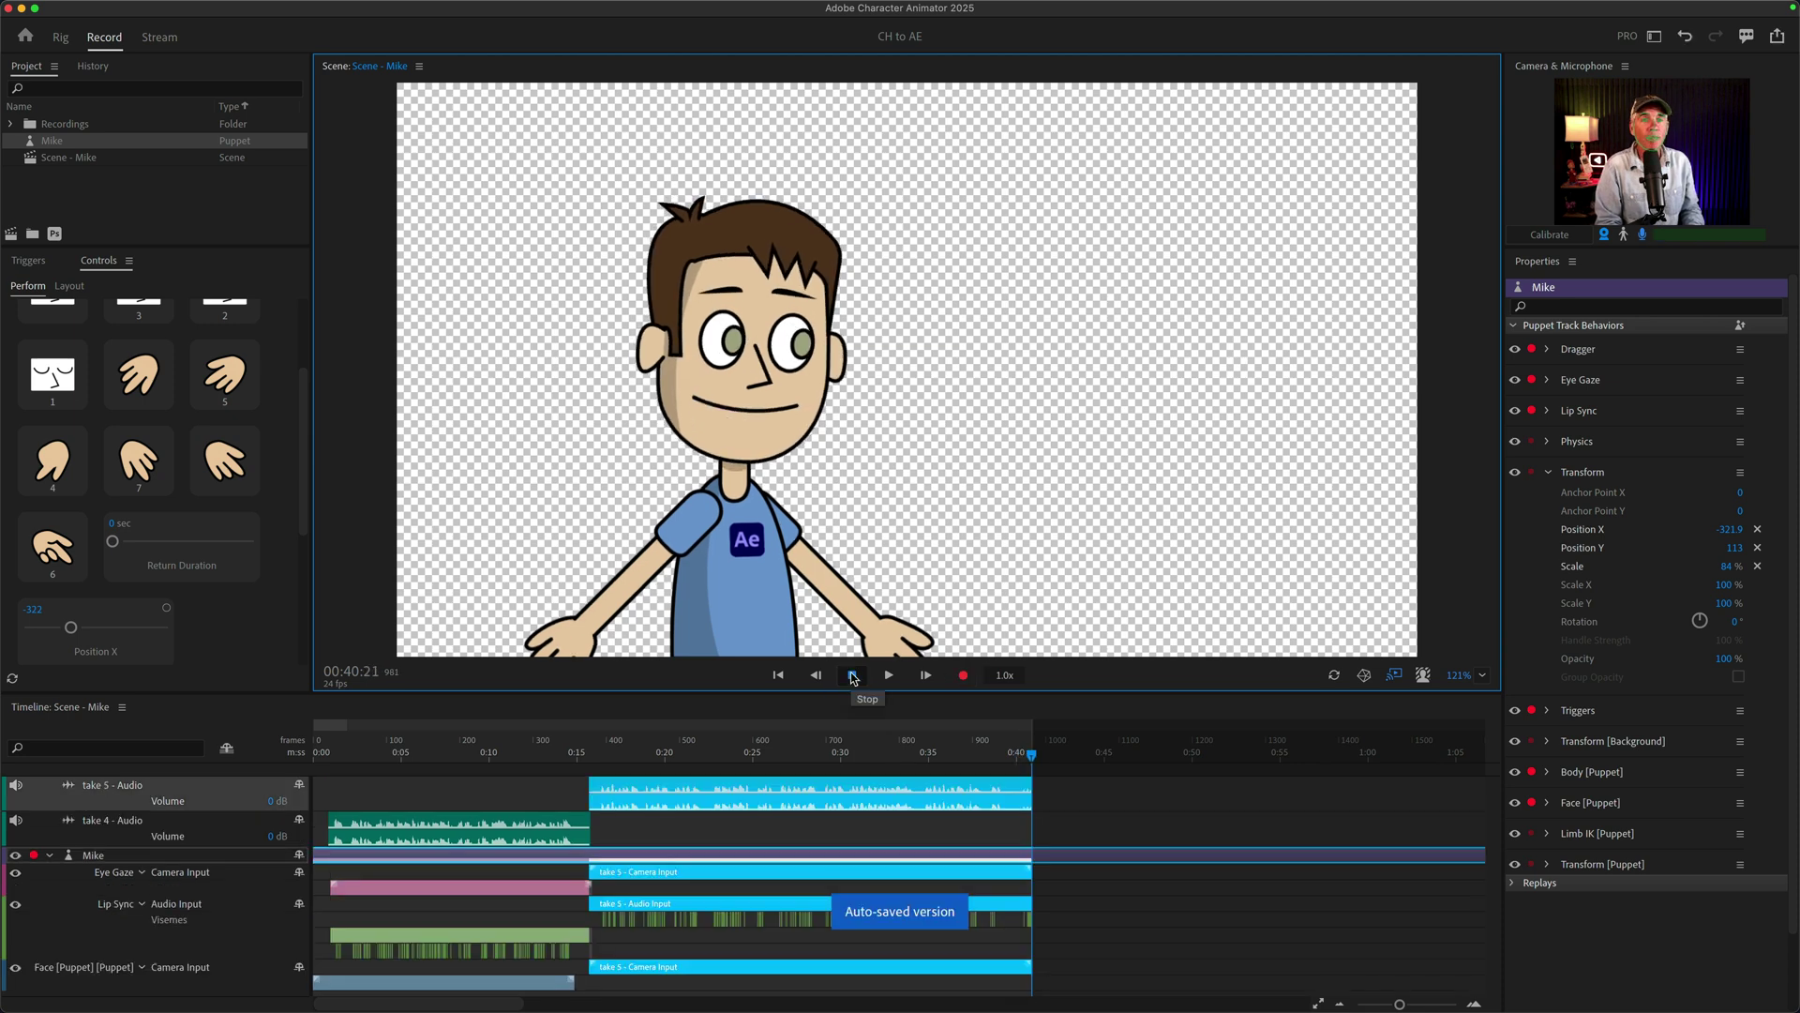
Return to After Effects and preview the composition from 0:00:15:17 to review the added take.
{"action": "key", "text": "super+Tab"}
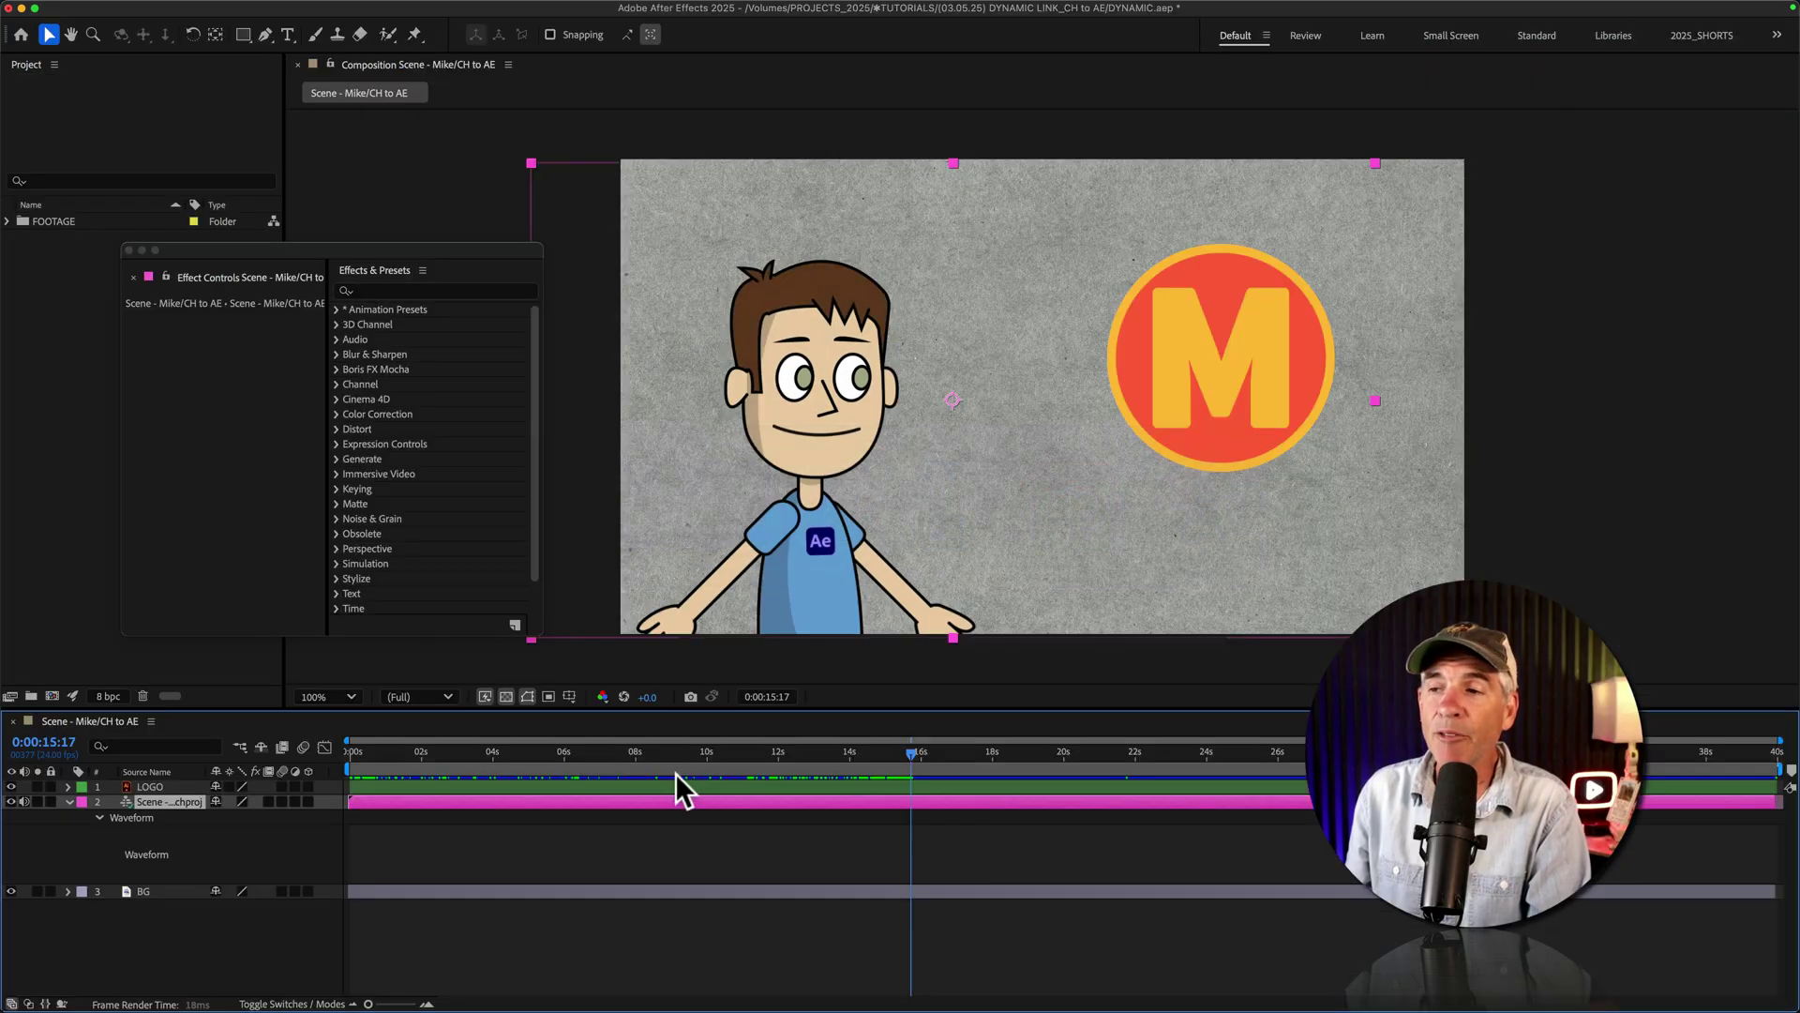
{"action": "key", "text": "space"}
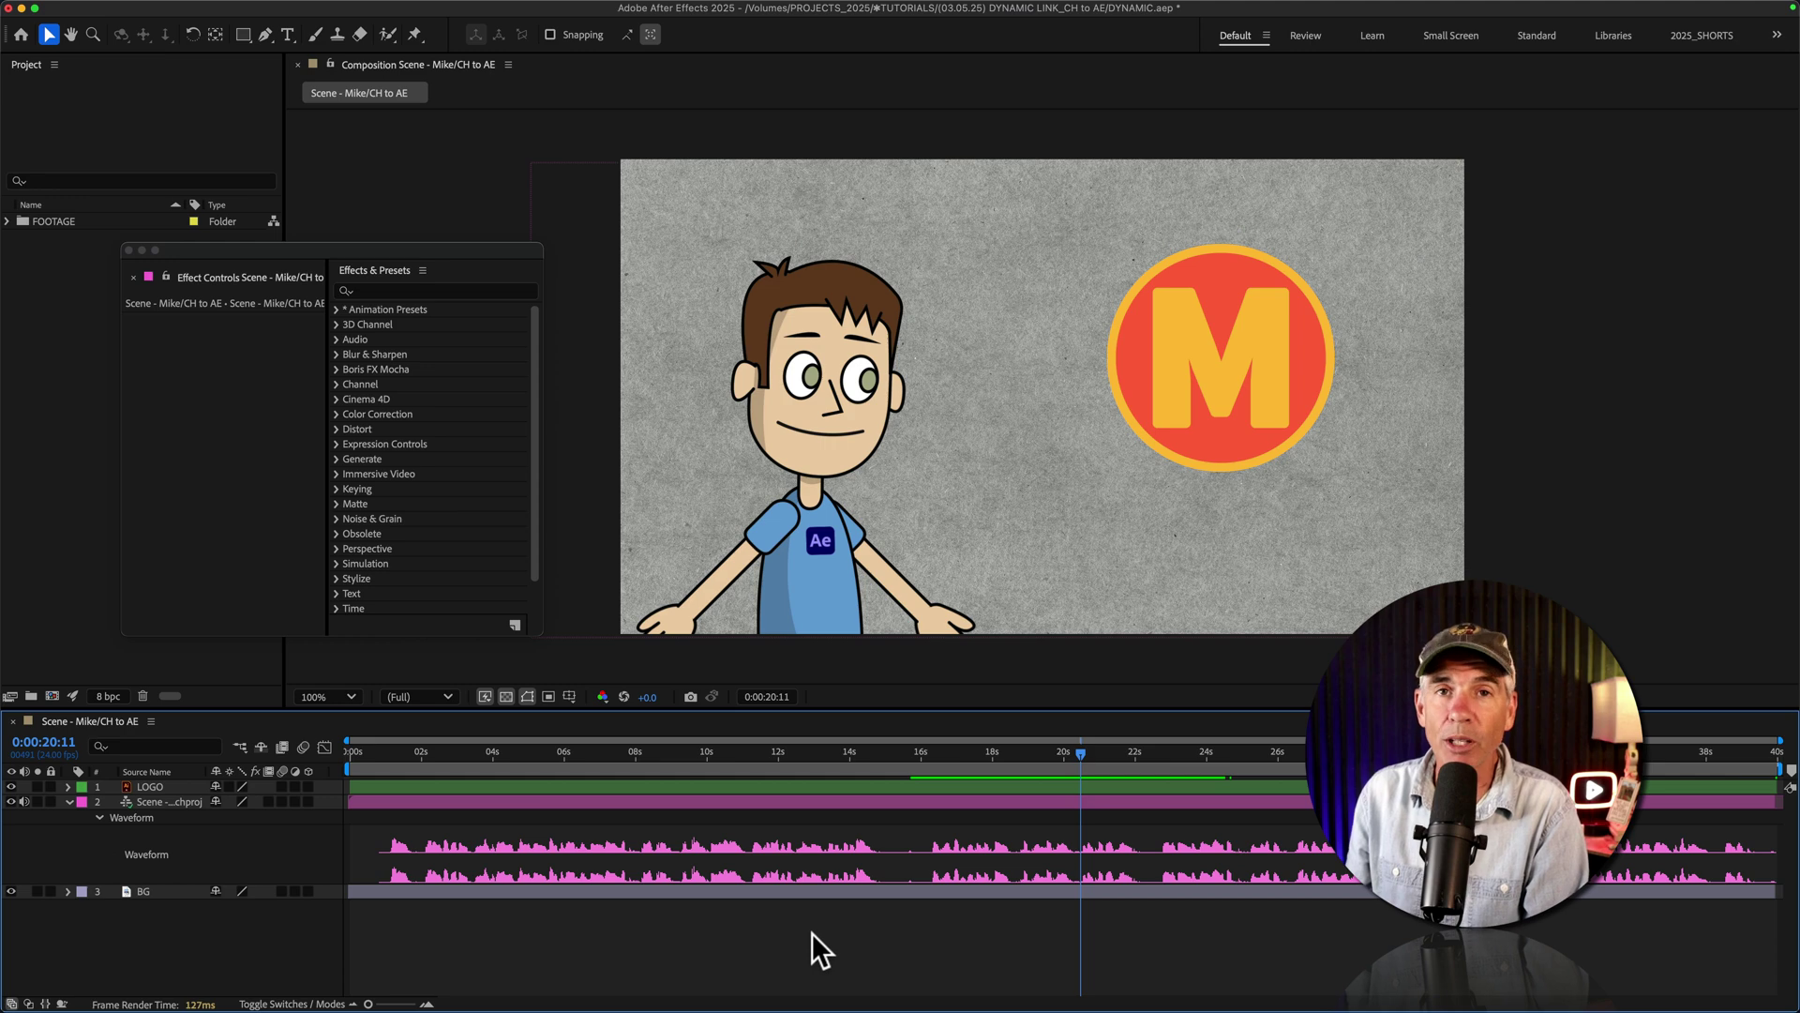
Preview the composition from 0:00:16:02 to check how the newly recorded puppet take plays.
{"action": "key", "text": "space"}
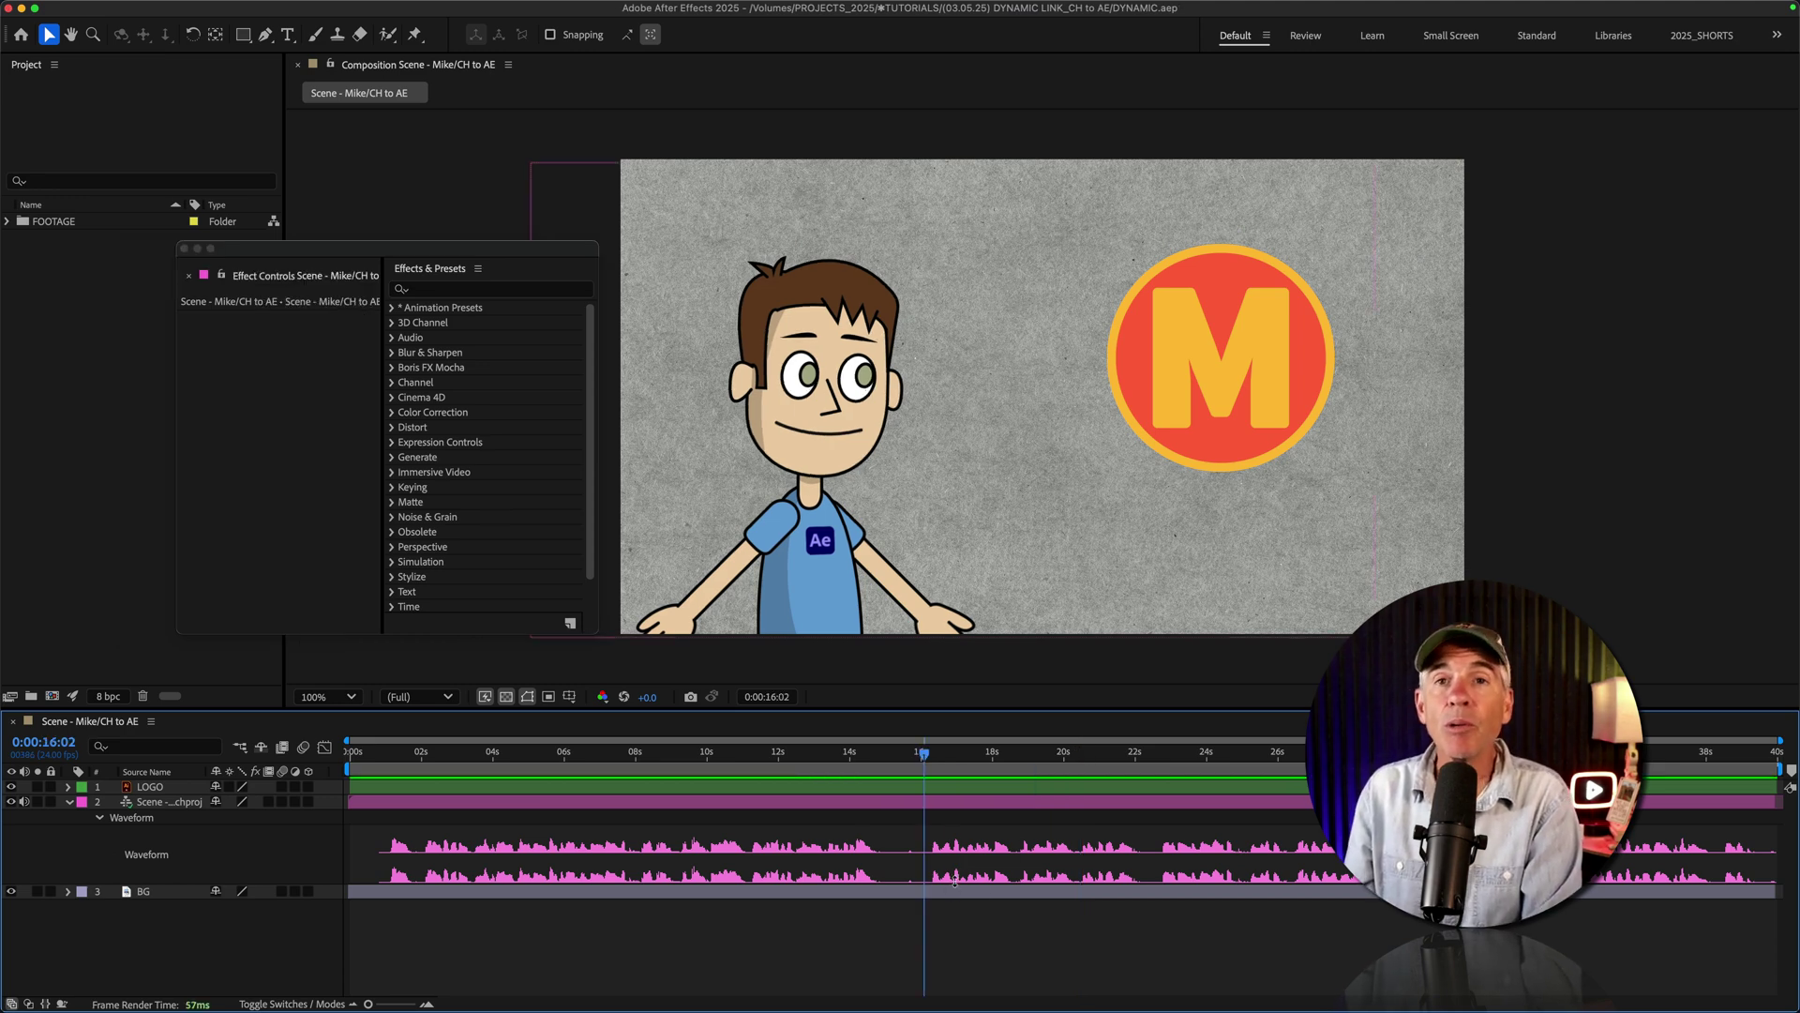
{"action": "key", "text": "space"}
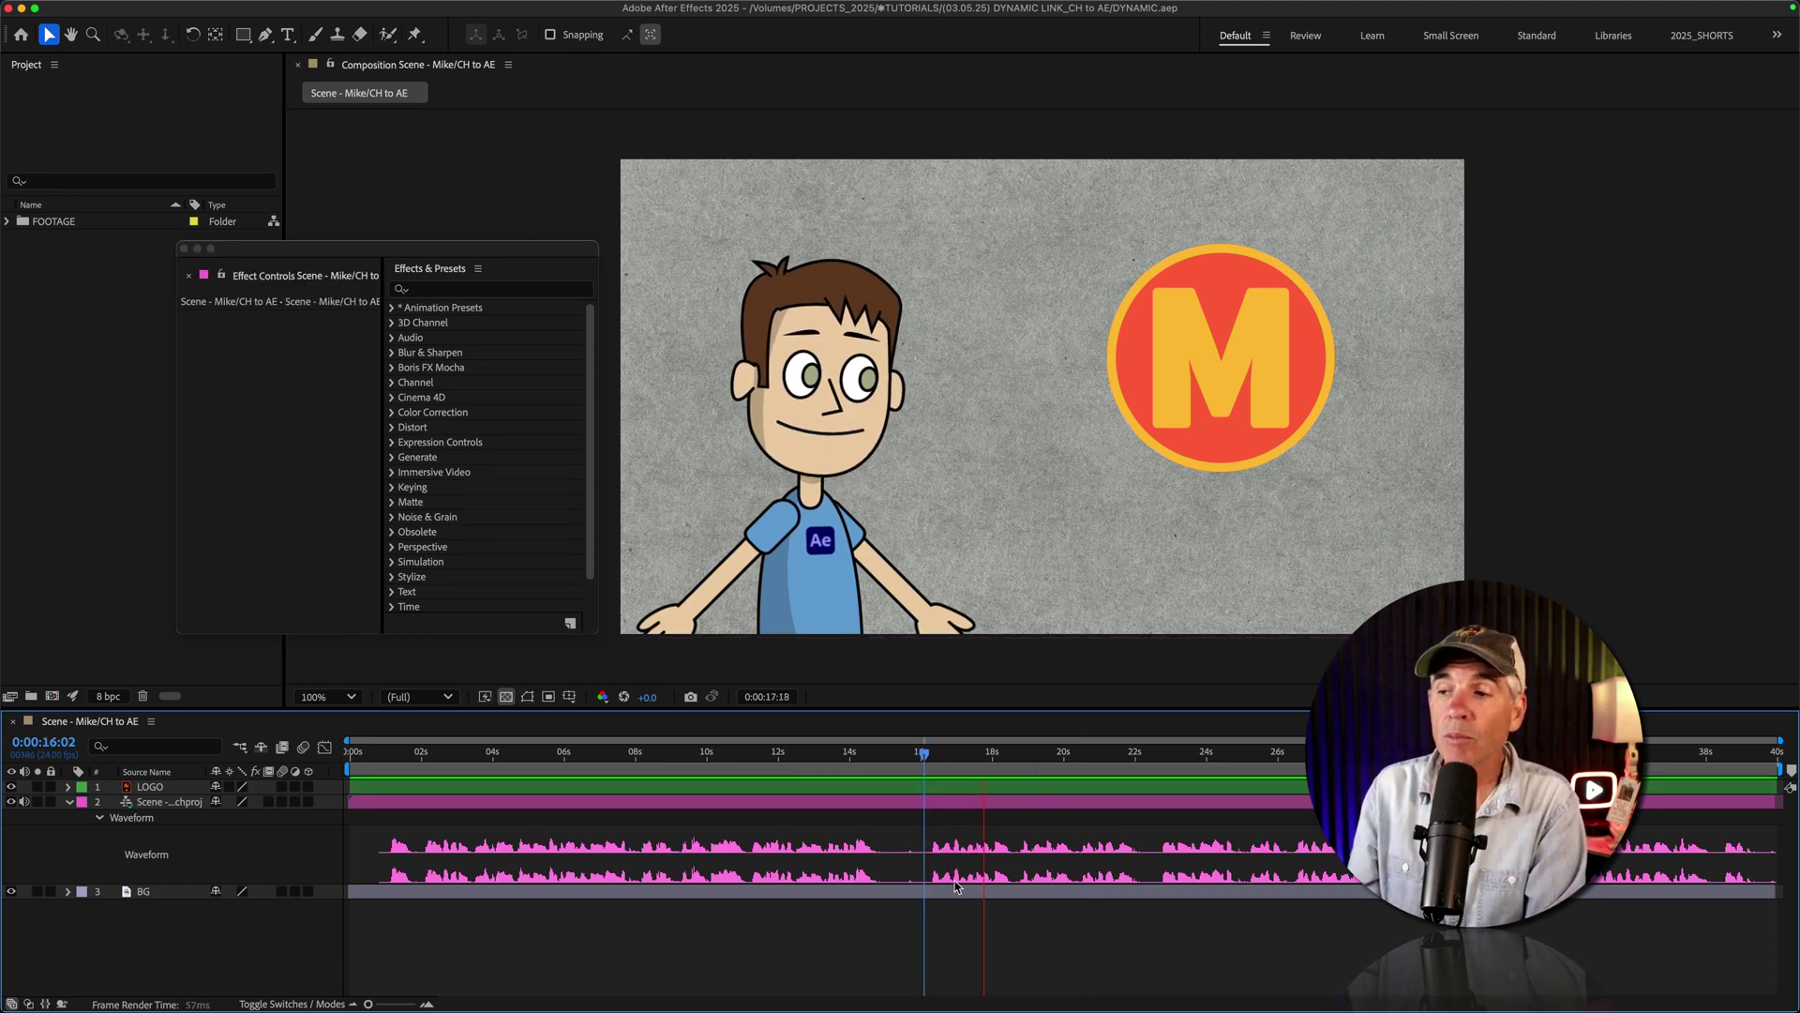
{"action": "left_click", "coordinate": [832, 575]}
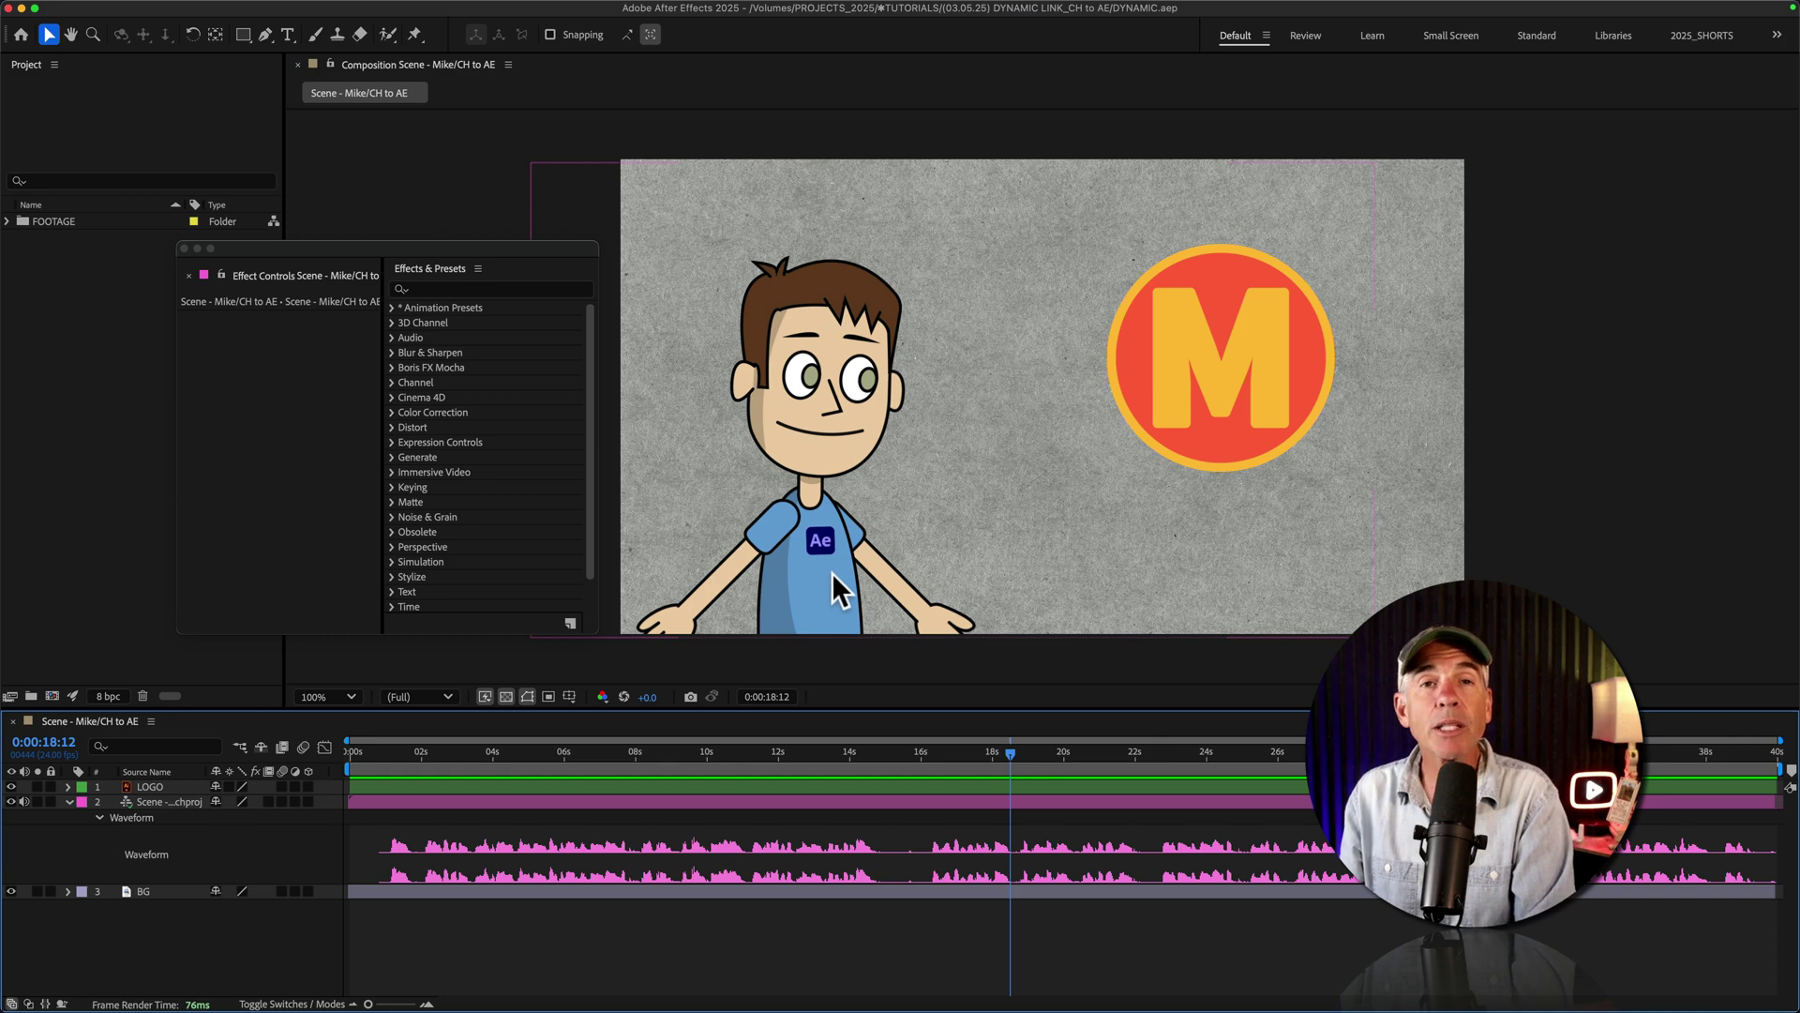
{"action": "left_click_drag", "start_coordinate": [530, 247], "coordinate": [531, 240]}
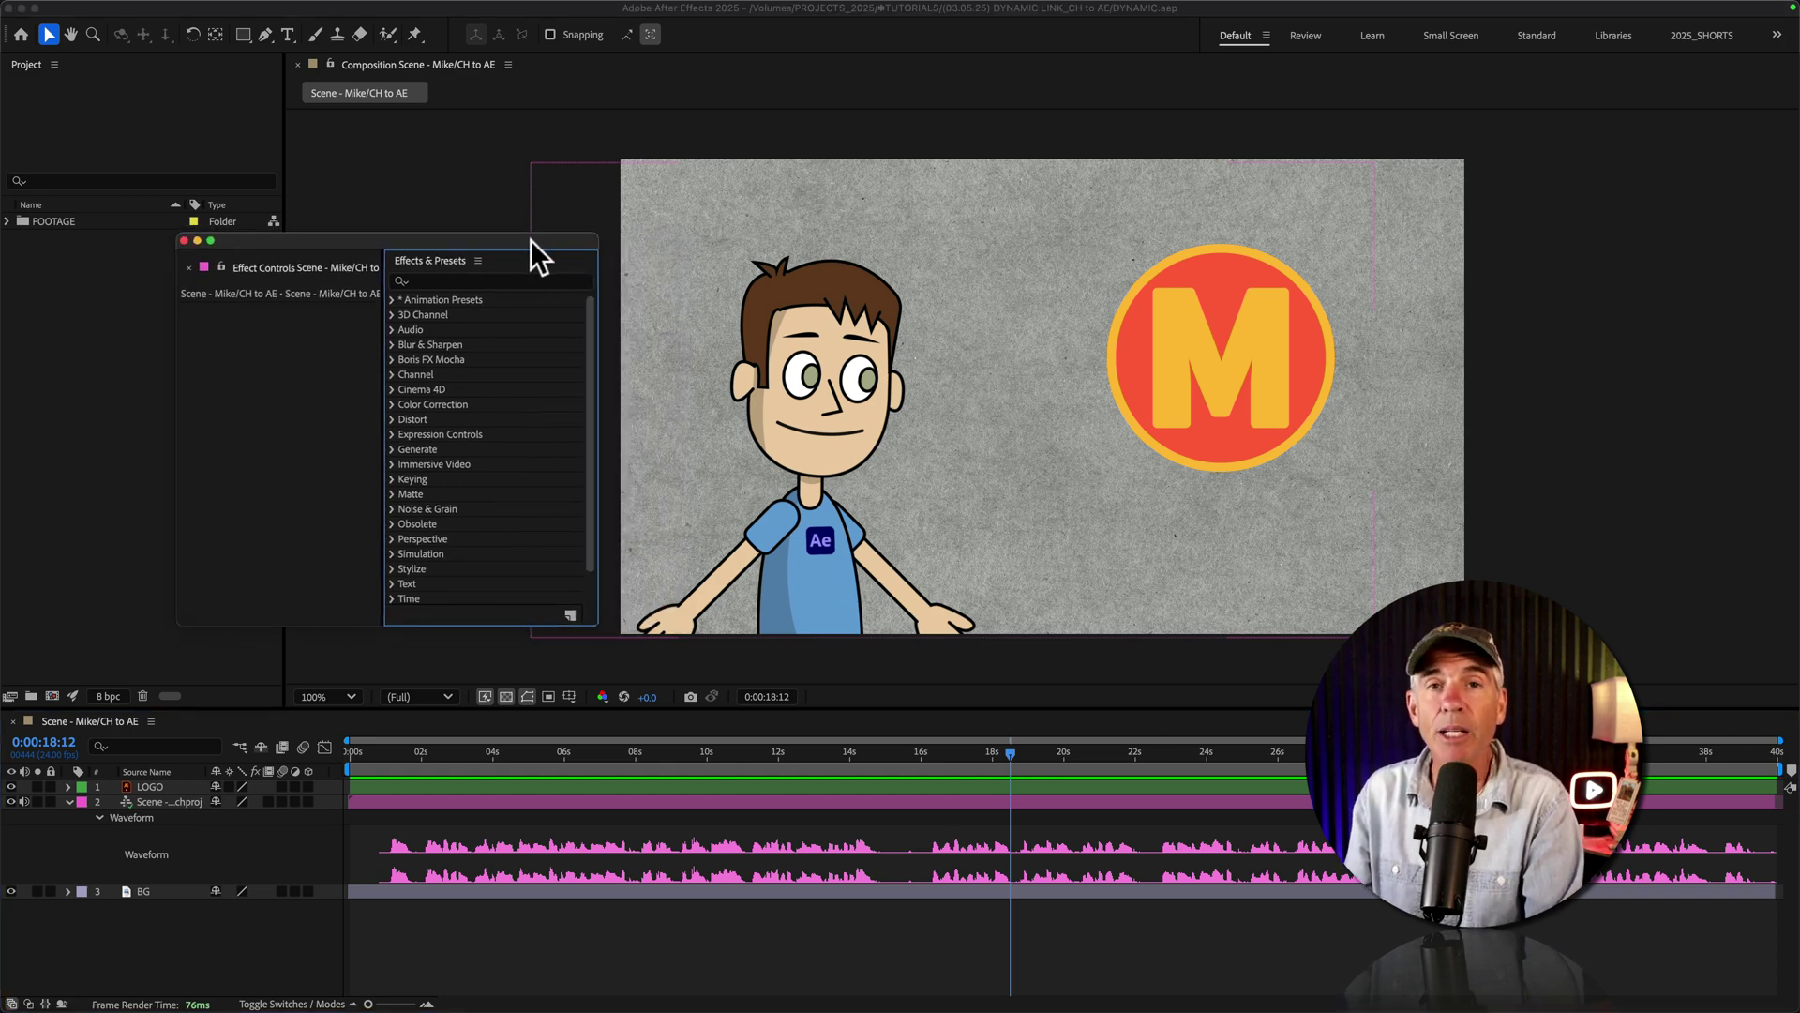
Switch to Character Animator, select the puppet and record a take from 00:15:16 that moves its right hand and triggers hand pose 4.
{"action": "key", "text": "super+Tab"}
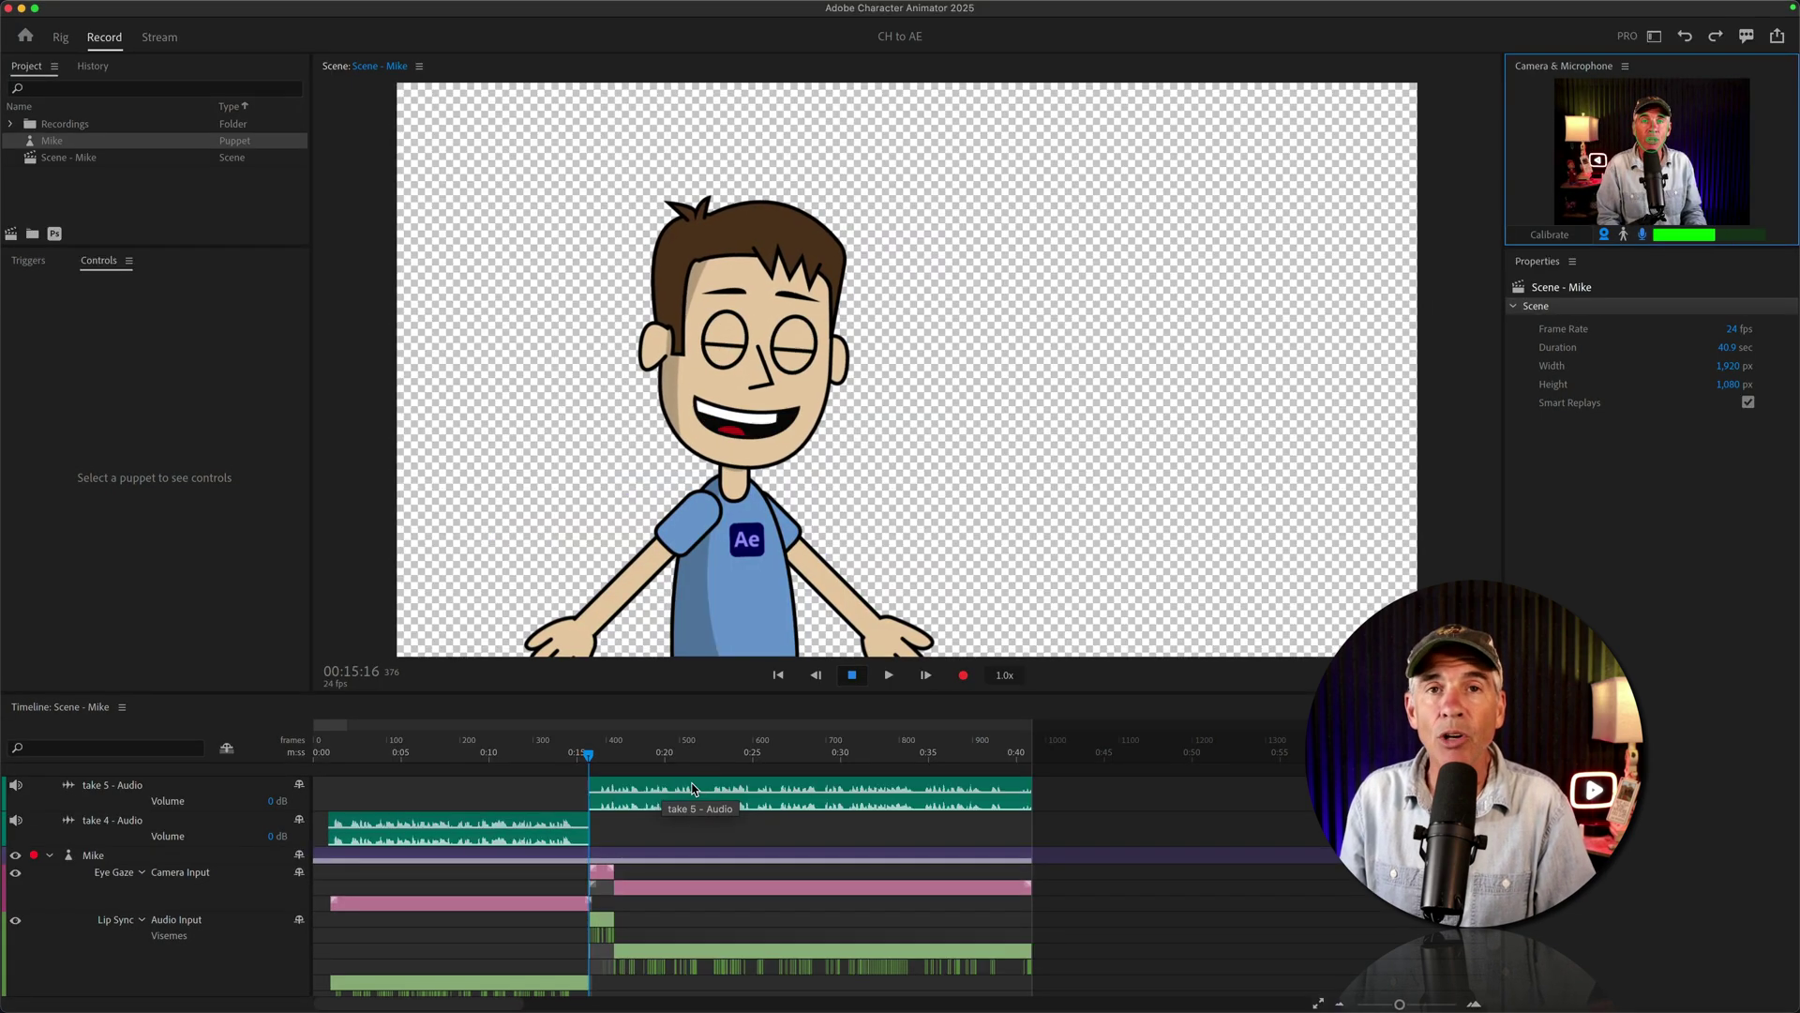
{"action": "left_click", "coordinate": [900, 642]}
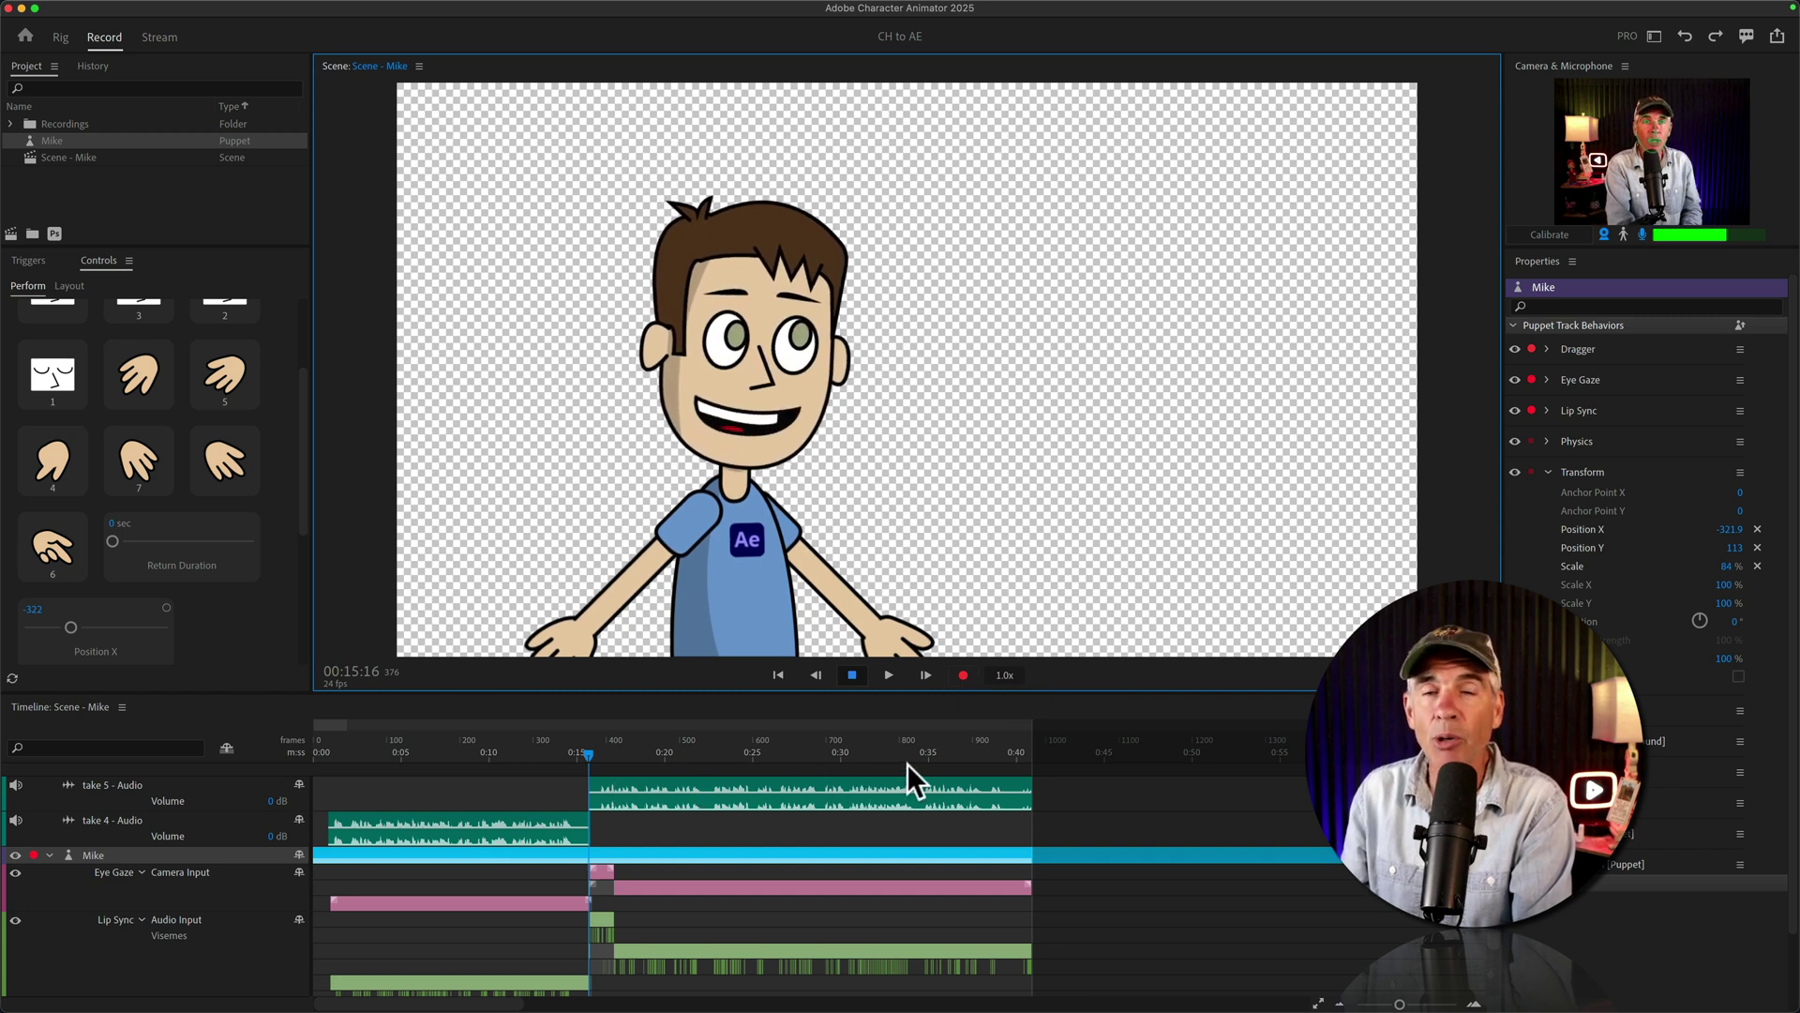
{"action": "left_click_drag", "start_coordinate": [578, 628], "coordinate": [519, 437]}
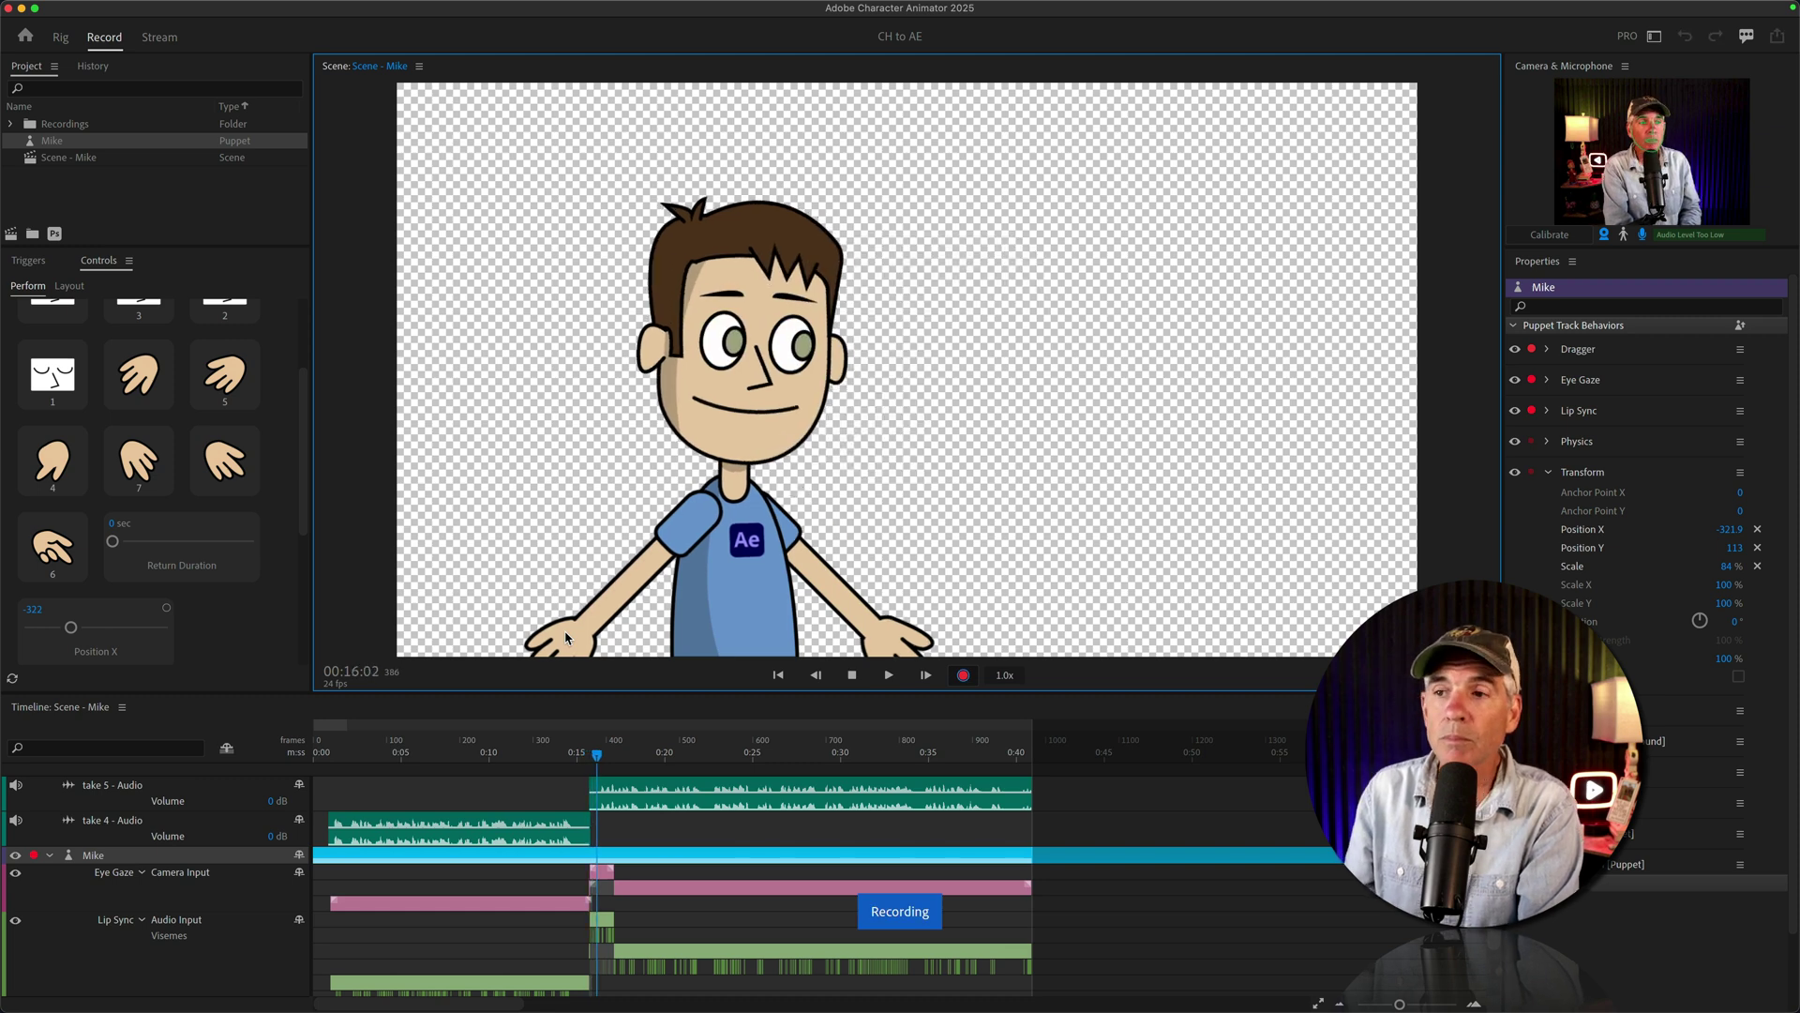
{"action": "left_click_drag", "start_coordinate": [565, 639], "coordinate": [536, 453]}
{"action": "key", "text": "4"}
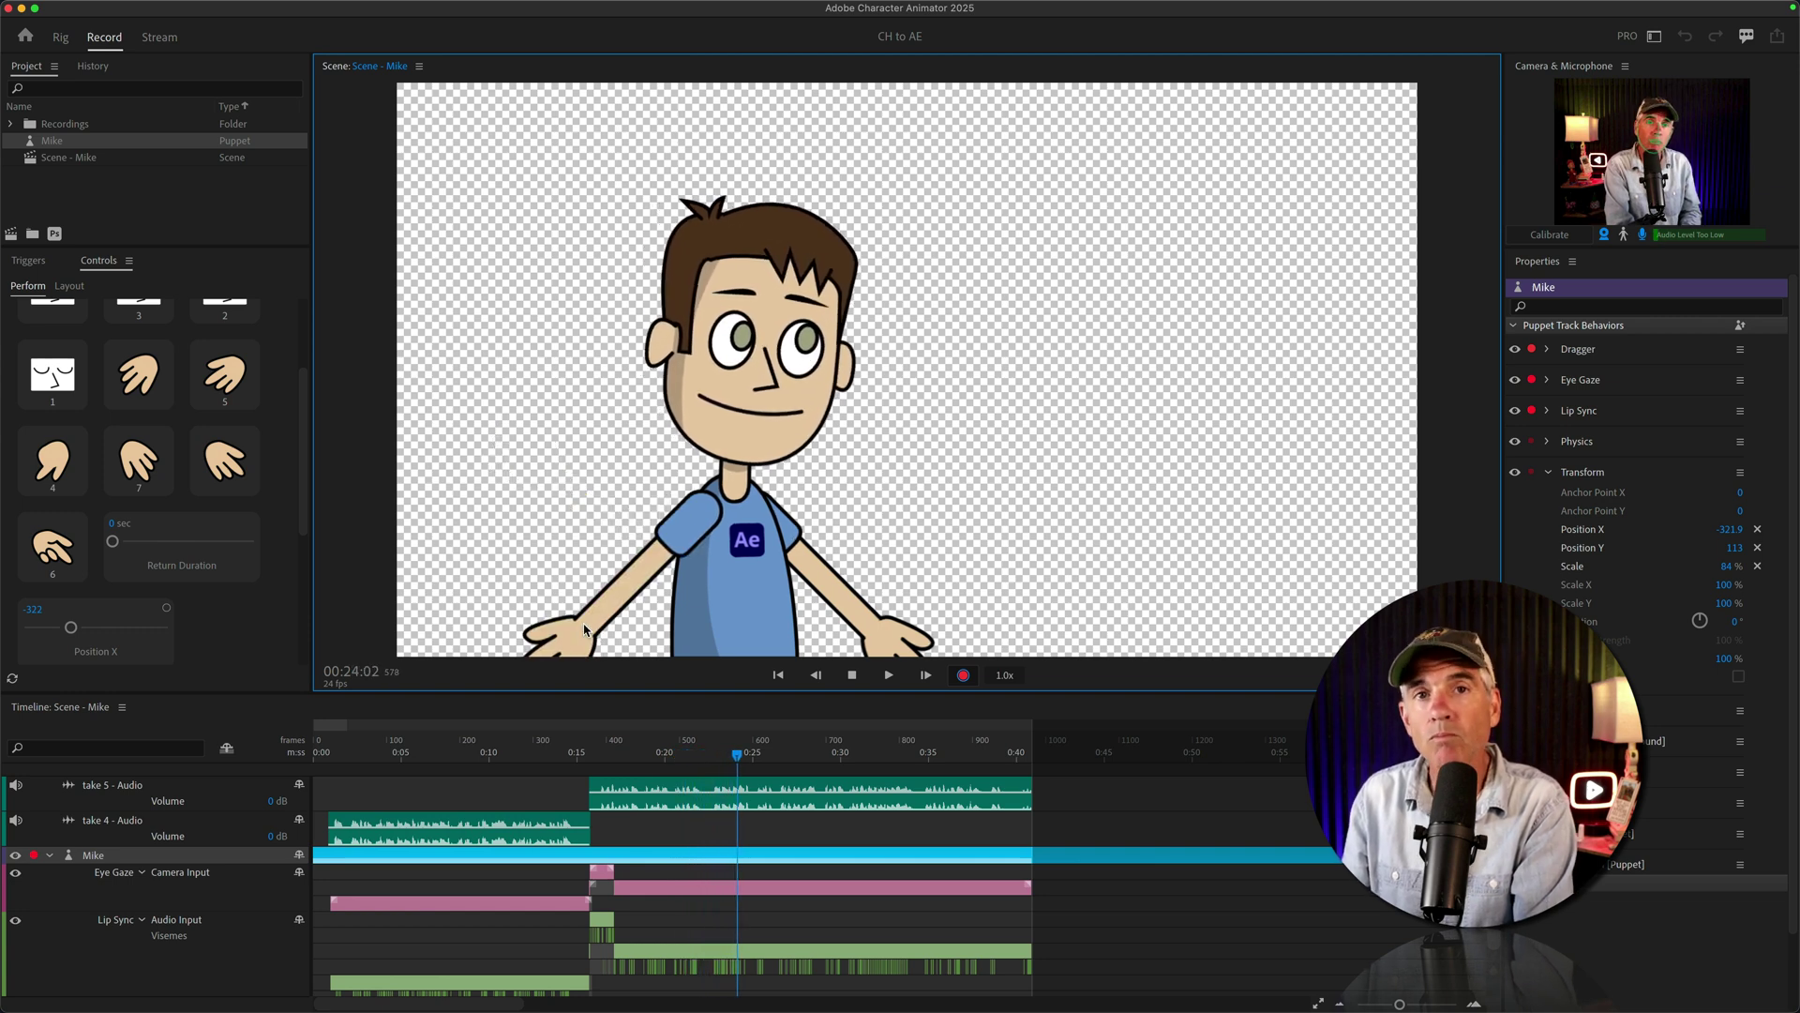
{"action": "mouse_move", "coordinate": [581, 630]}
{"action": "left_mouse_down"}
{"action": "mouse_move", "coordinate": [468, 437]}
{"action": "mouse_move", "coordinate": [754, 458]}
{"action": "mouse_move", "coordinate": [952, 452]}
{"action": "mouse_move", "coordinate": [1073, 409]}
{"action": "mouse_move", "coordinate": [1056, 427]}
{"action": "left_mouse_up"}
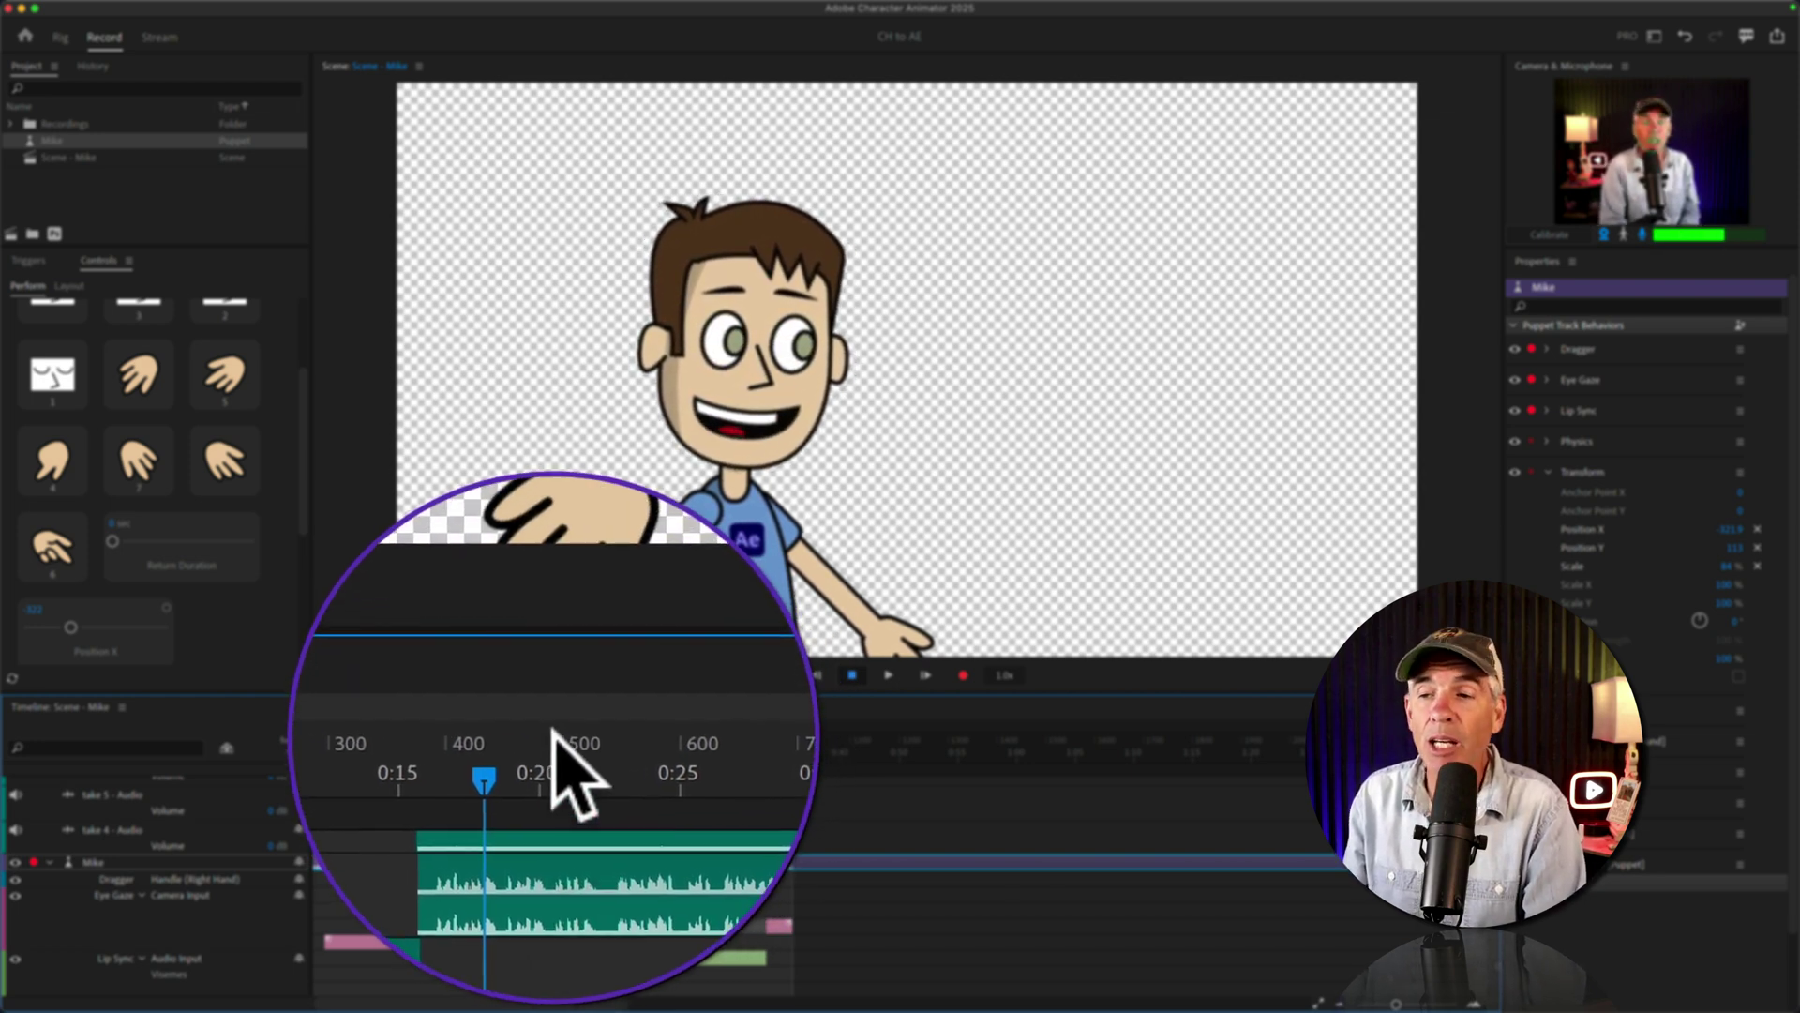
Play back the Character Animator scene to review the recorded right-hand movement.
{"action": "key", "text": "space"}
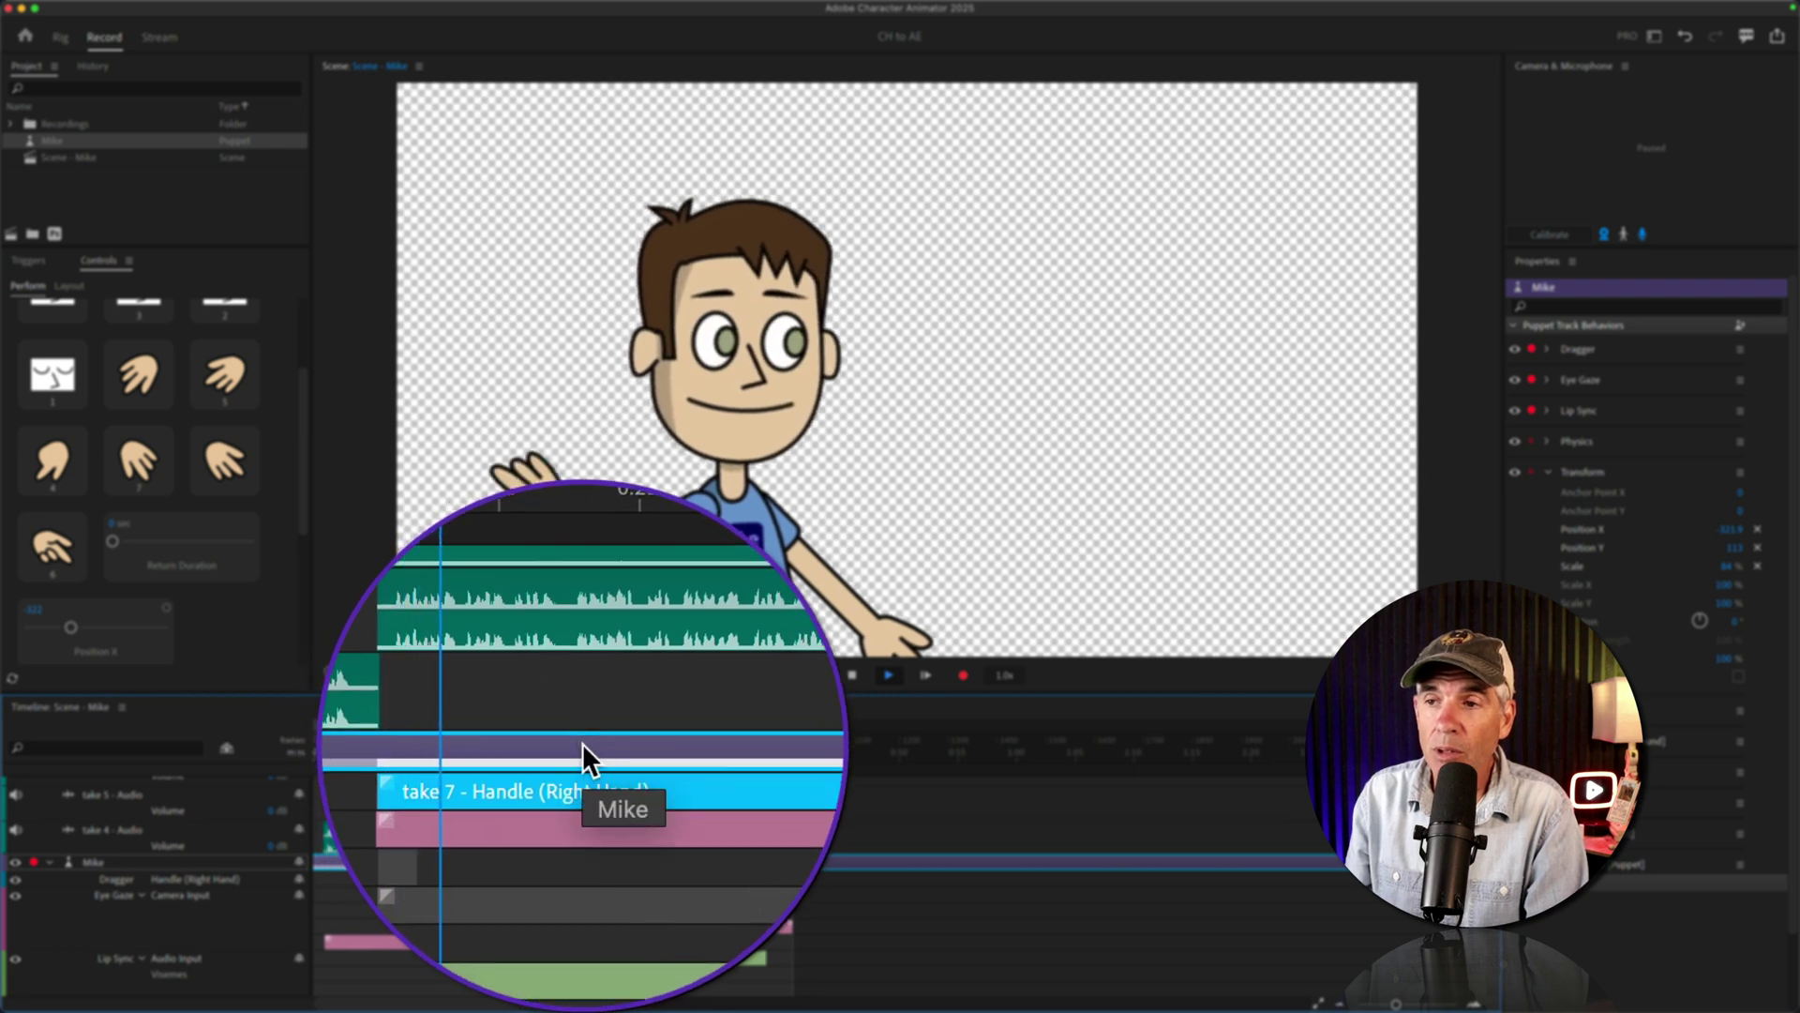
{"action": "key", "text": "space"}
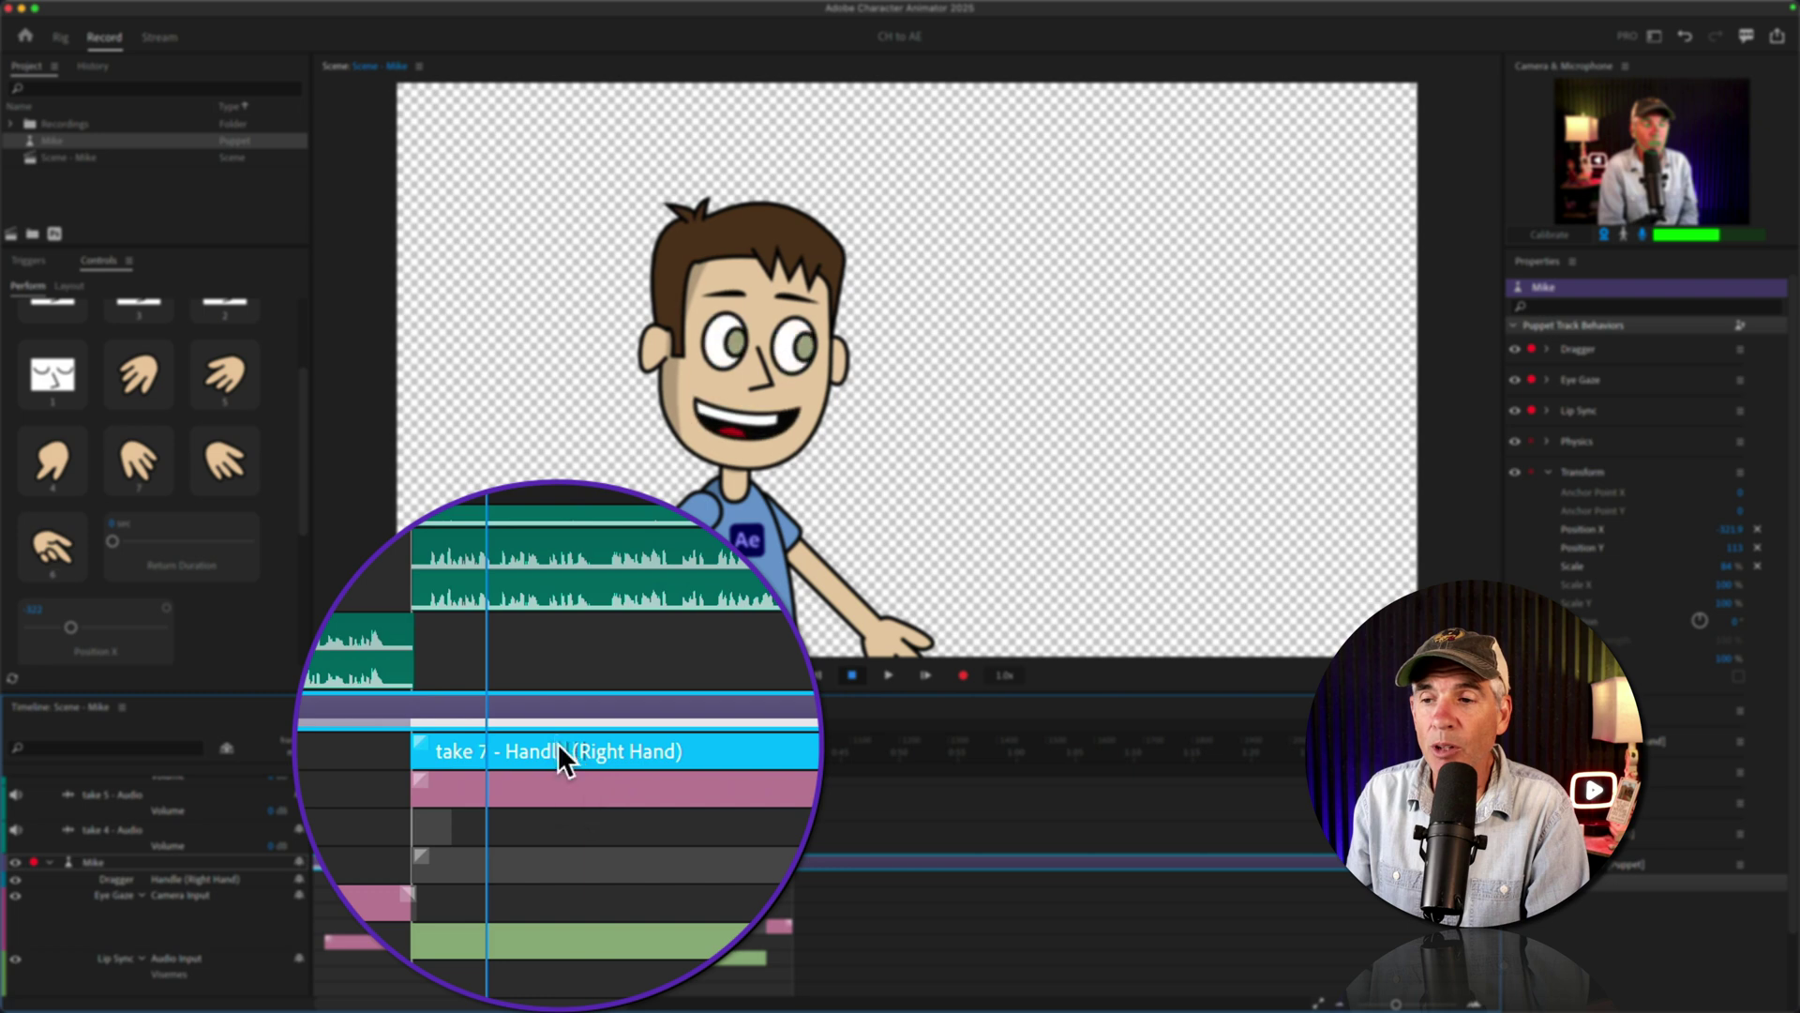
{"action": "key", "text": "space"}
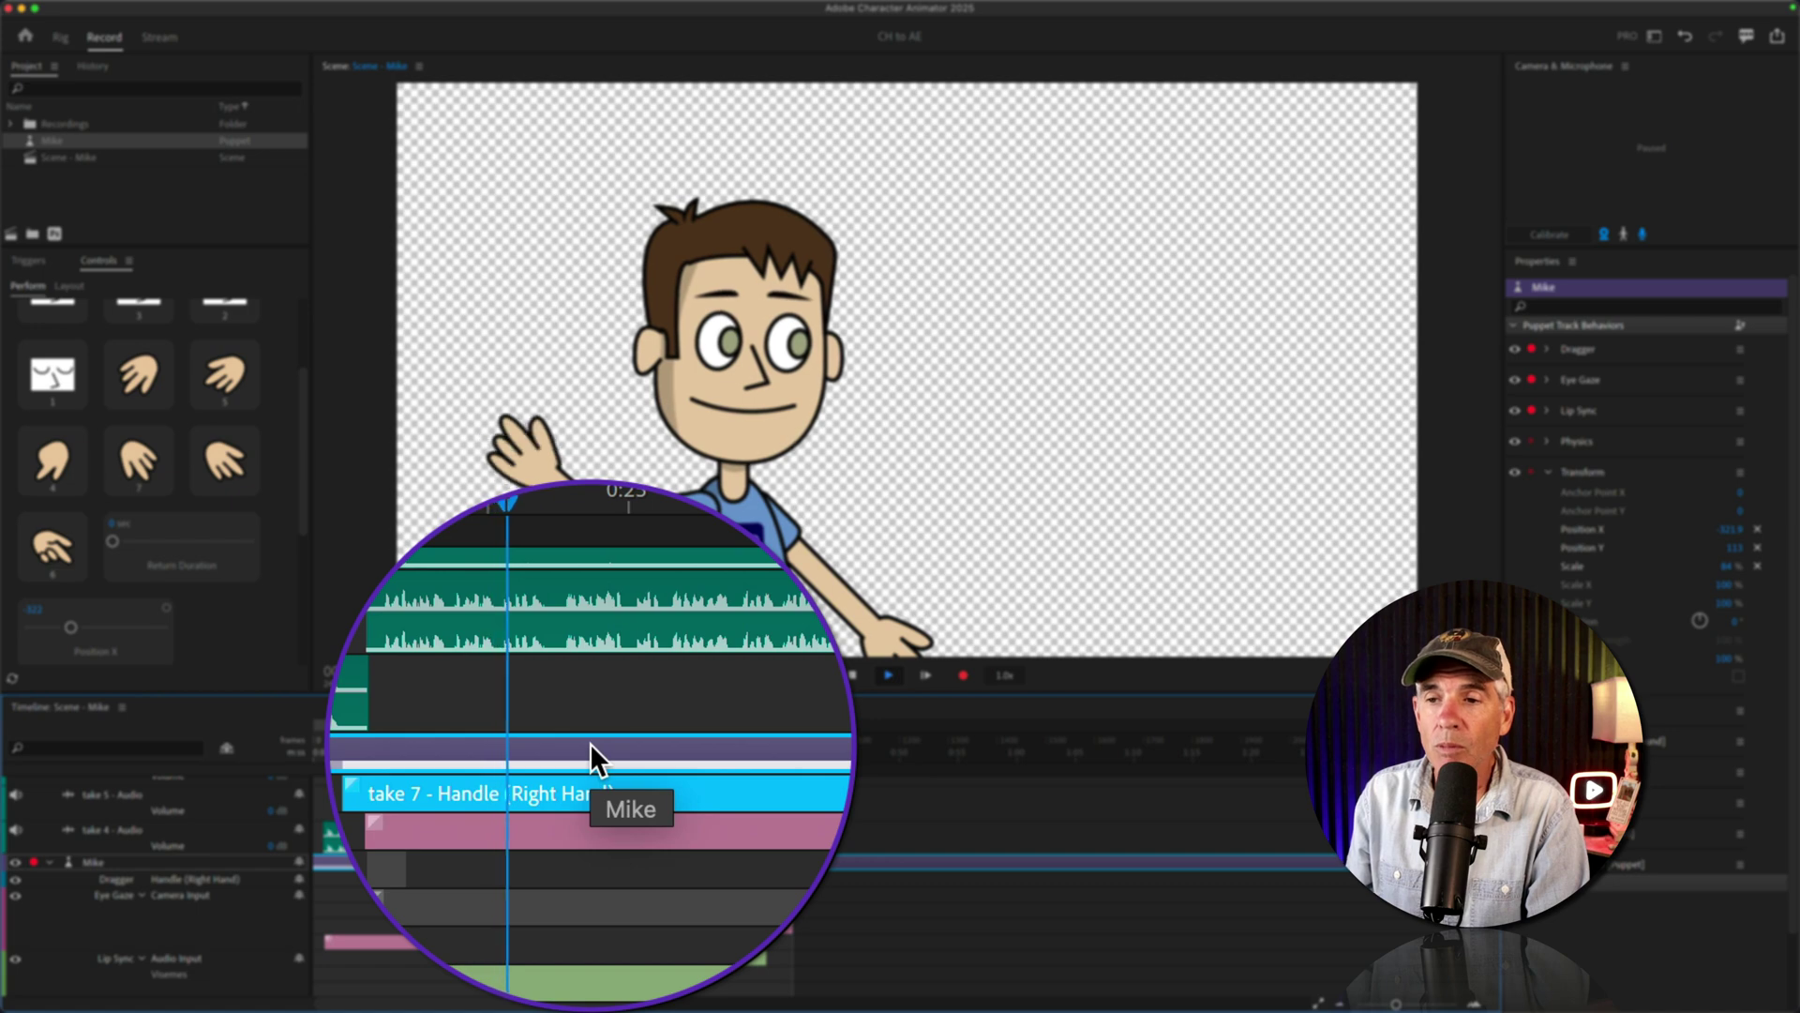
{"action": "key", "text": "space"}
Return to After Effects and preview the composition from 0:00:15:20 to check the updated hand movement.
{"action": "key", "text": "super+Tab"}
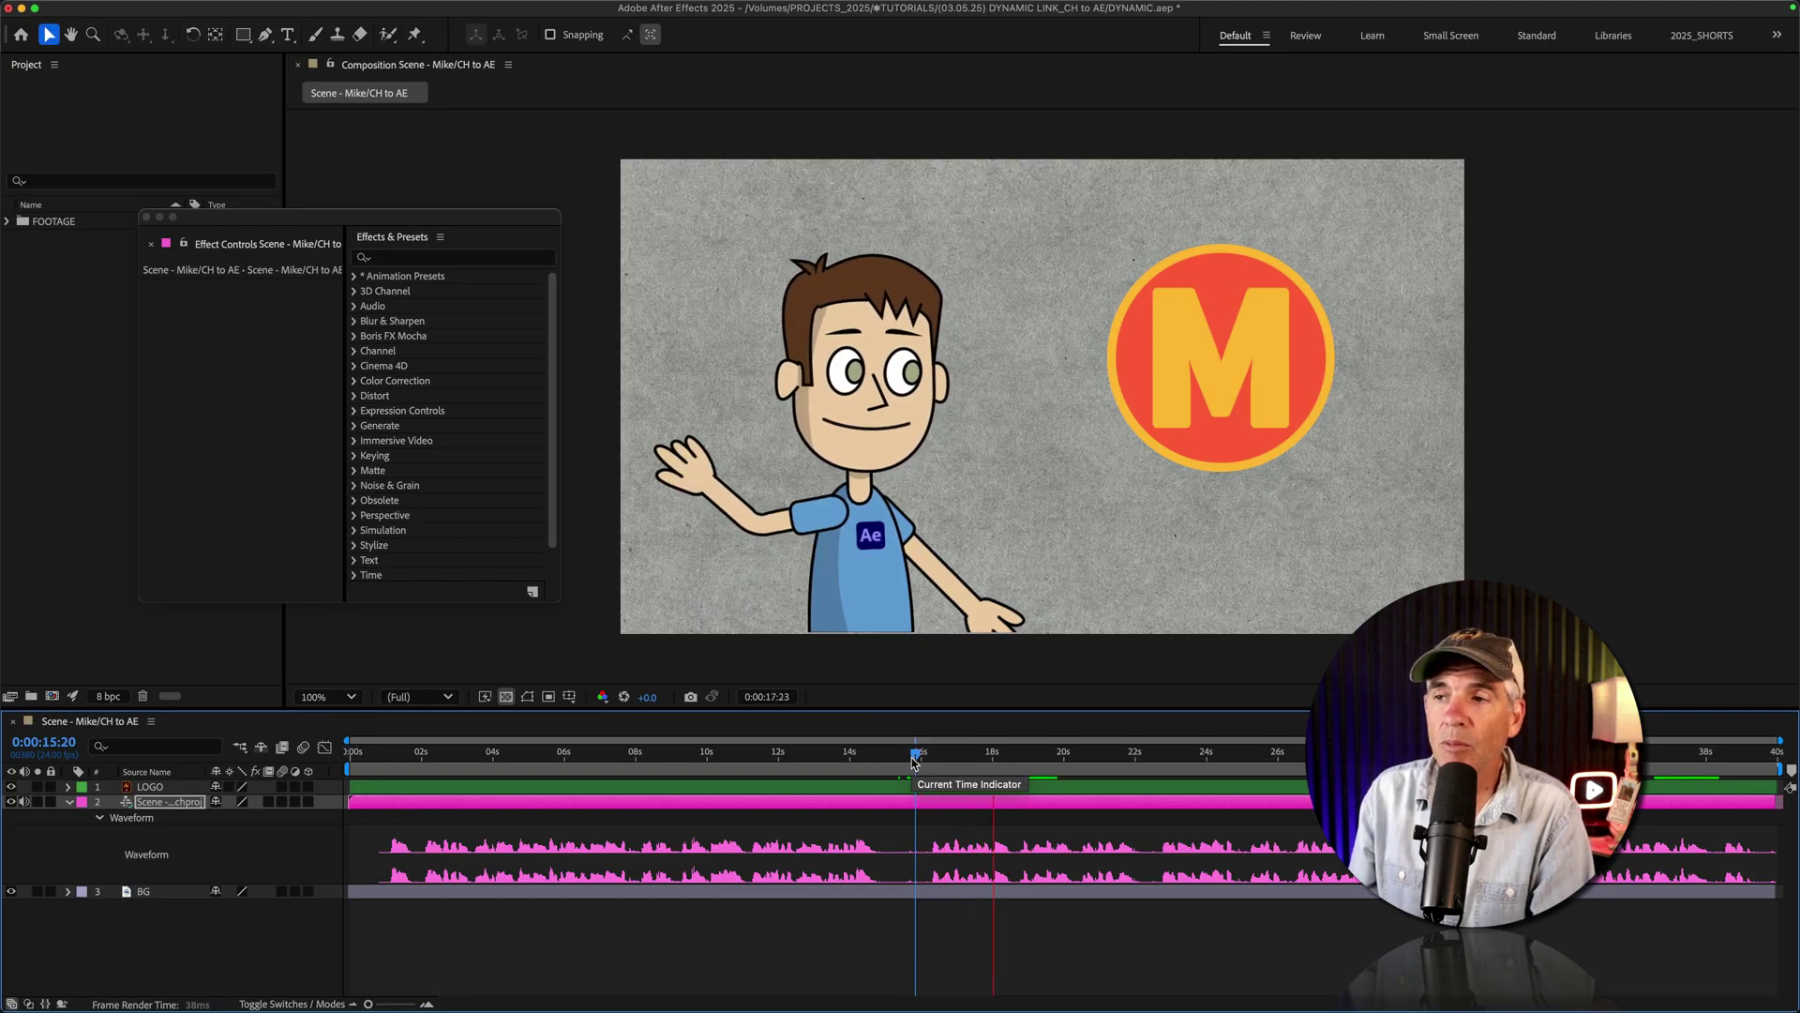
{"action": "left_click_drag", "start_coordinate": [914, 761], "coordinate": [1016, 755]}
Move the floating Effect Controls and Effects & Presets window beside the composition frame, clear of the character and logo.
{"action": "left_click", "coordinate": [488, 222]}
{"action": "left_click_drag", "start_coordinate": [488, 221], "coordinate": [557, 435]}
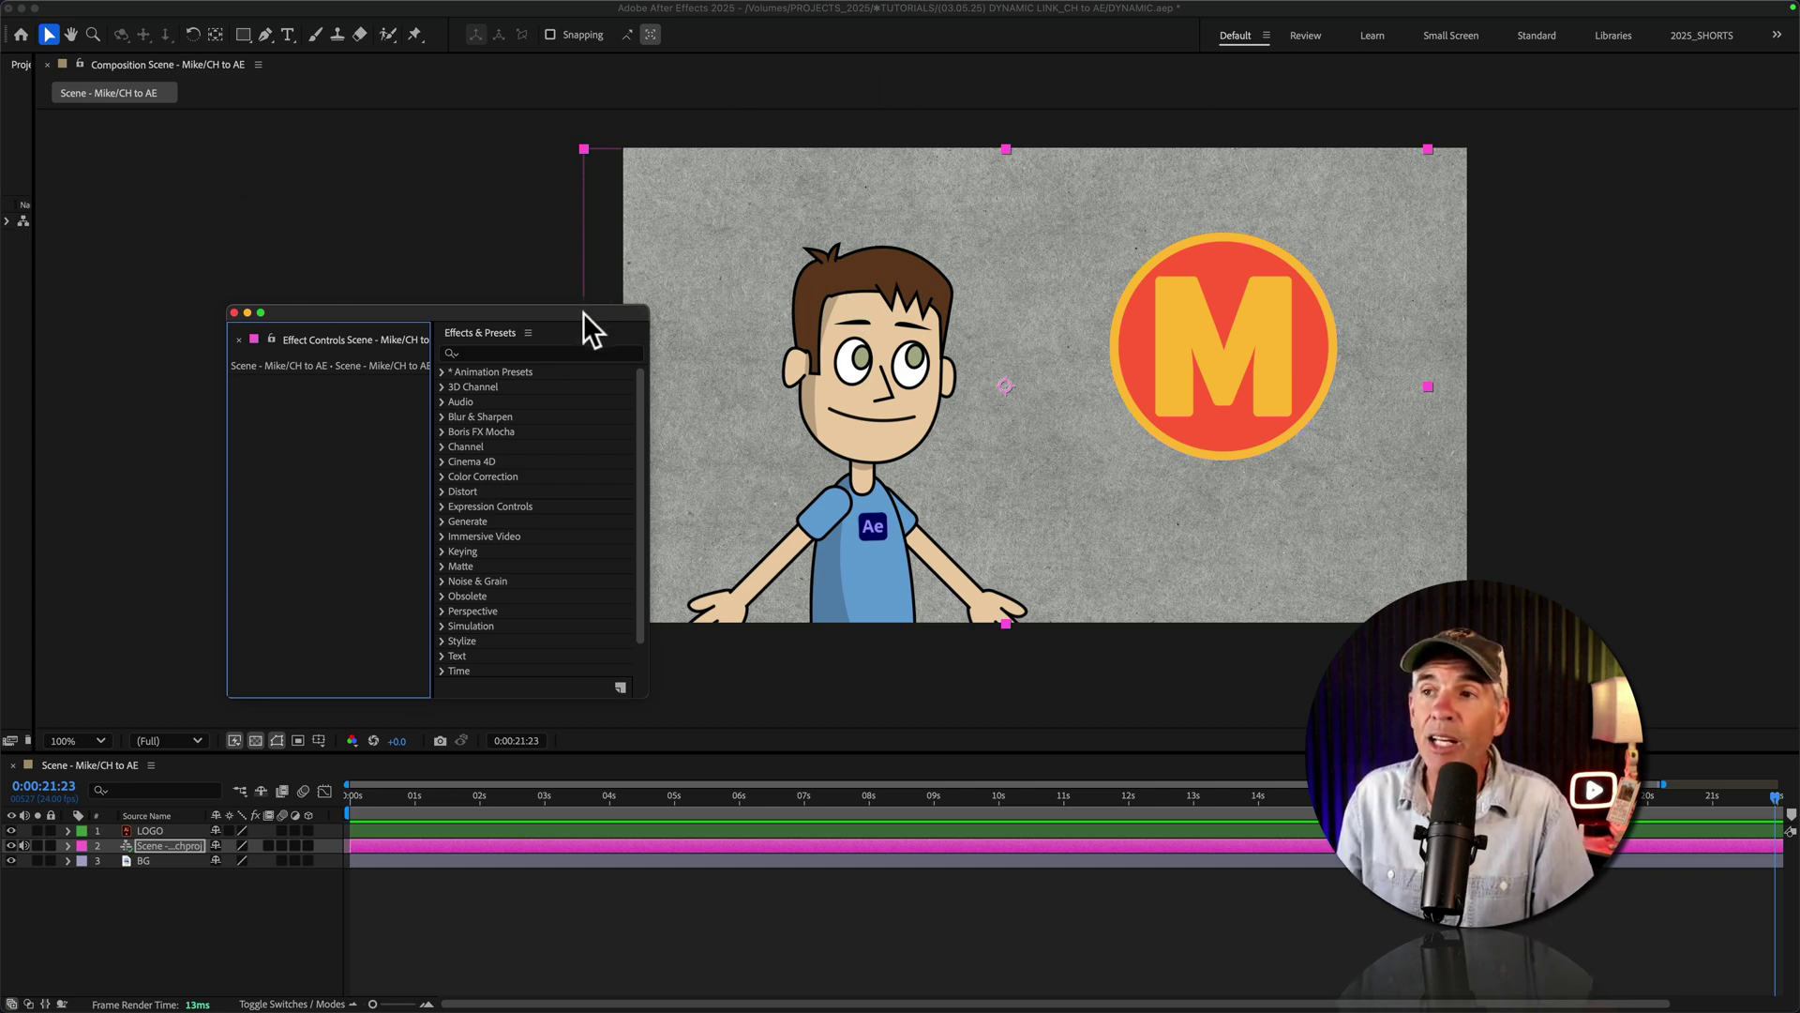
{"action": "left_click_drag", "start_coordinate": [583, 312], "coordinate": [1358, 432]}
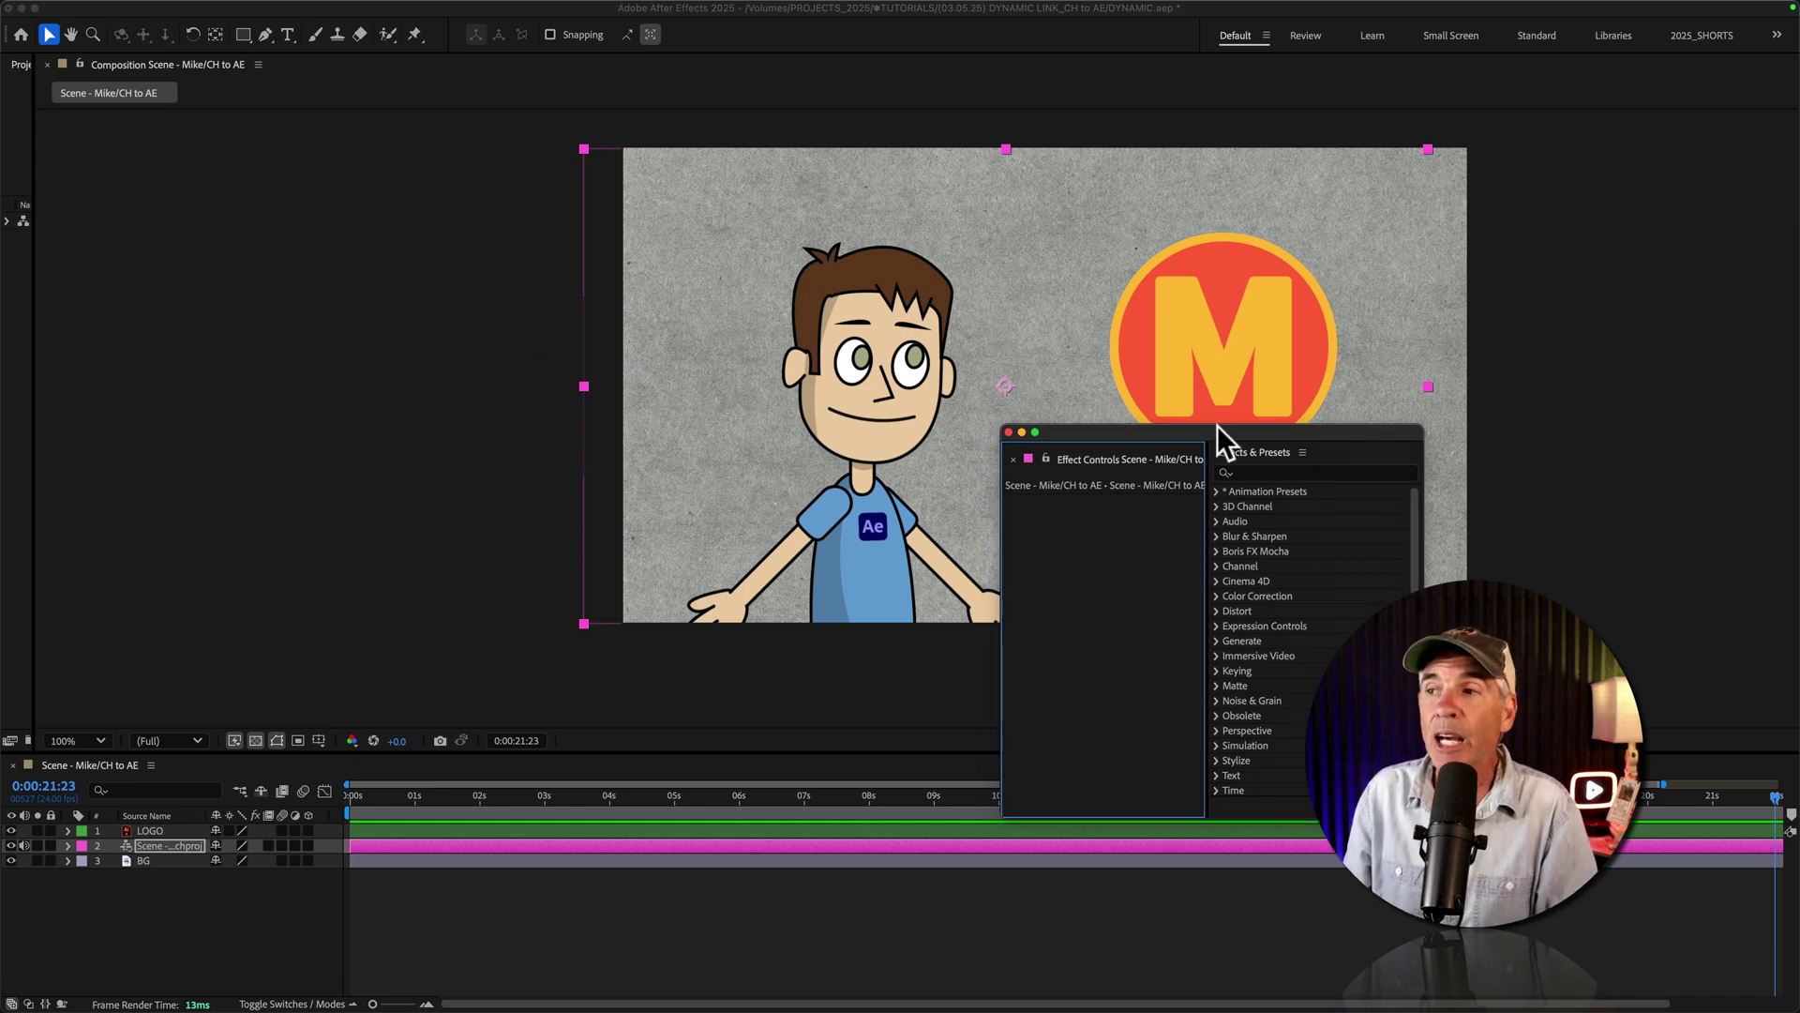
{"action": "left_click_drag", "start_coordinate": [1217, 425], "coordinate": [433, 318]}
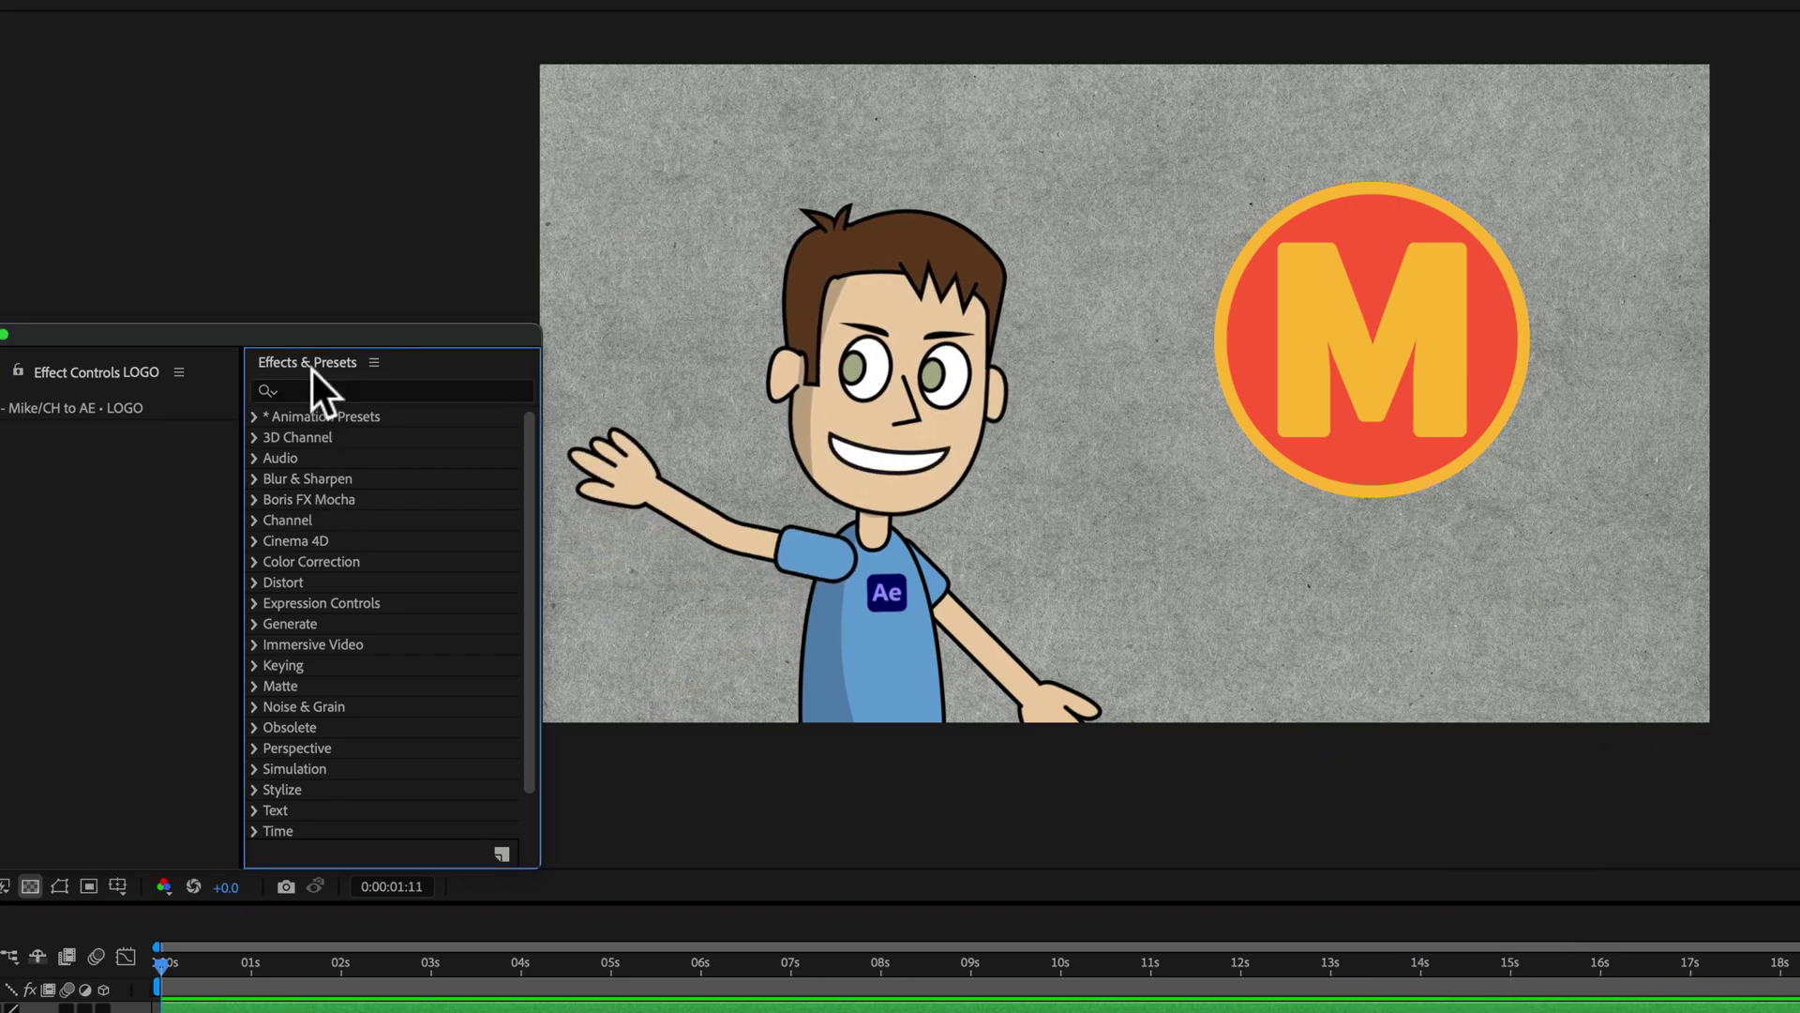
Search the effects and presets for "hand" and apply the Hand Drawn Effect preset to the LOGO layer.
{"action": "left_click", "coordinate": [307, 386]}
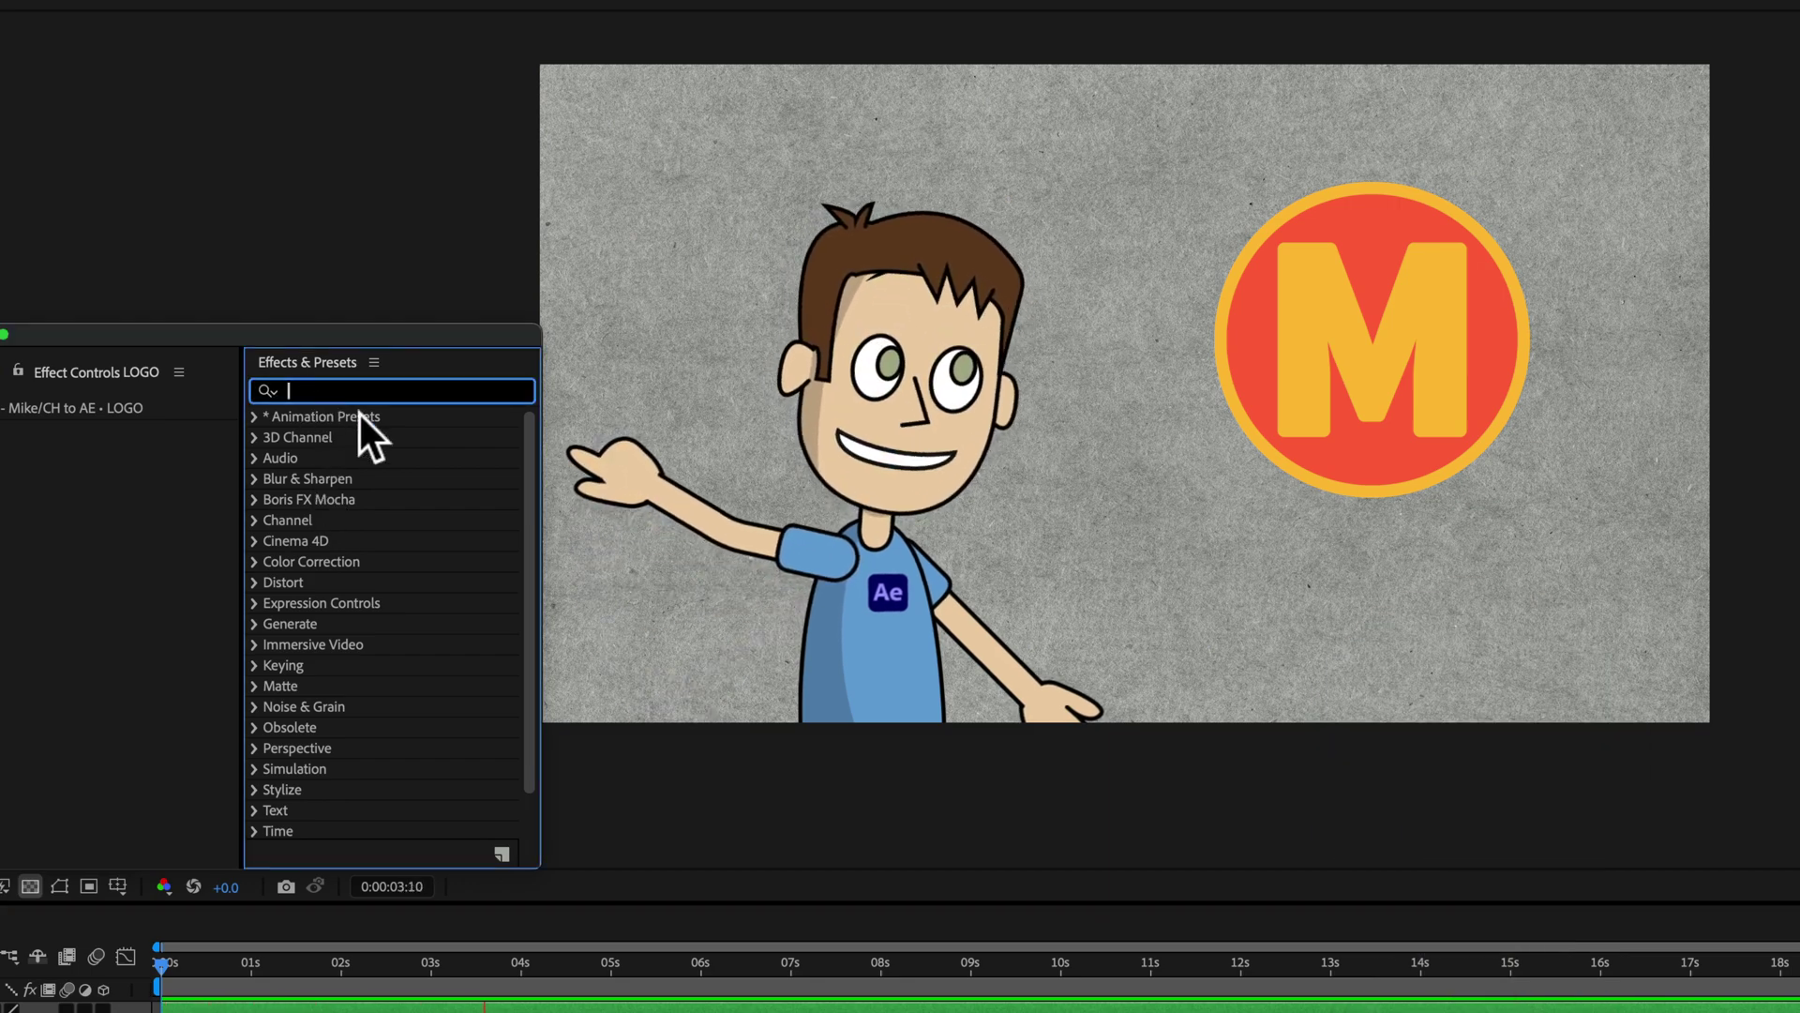
{"action": "type", "text": "ha"}
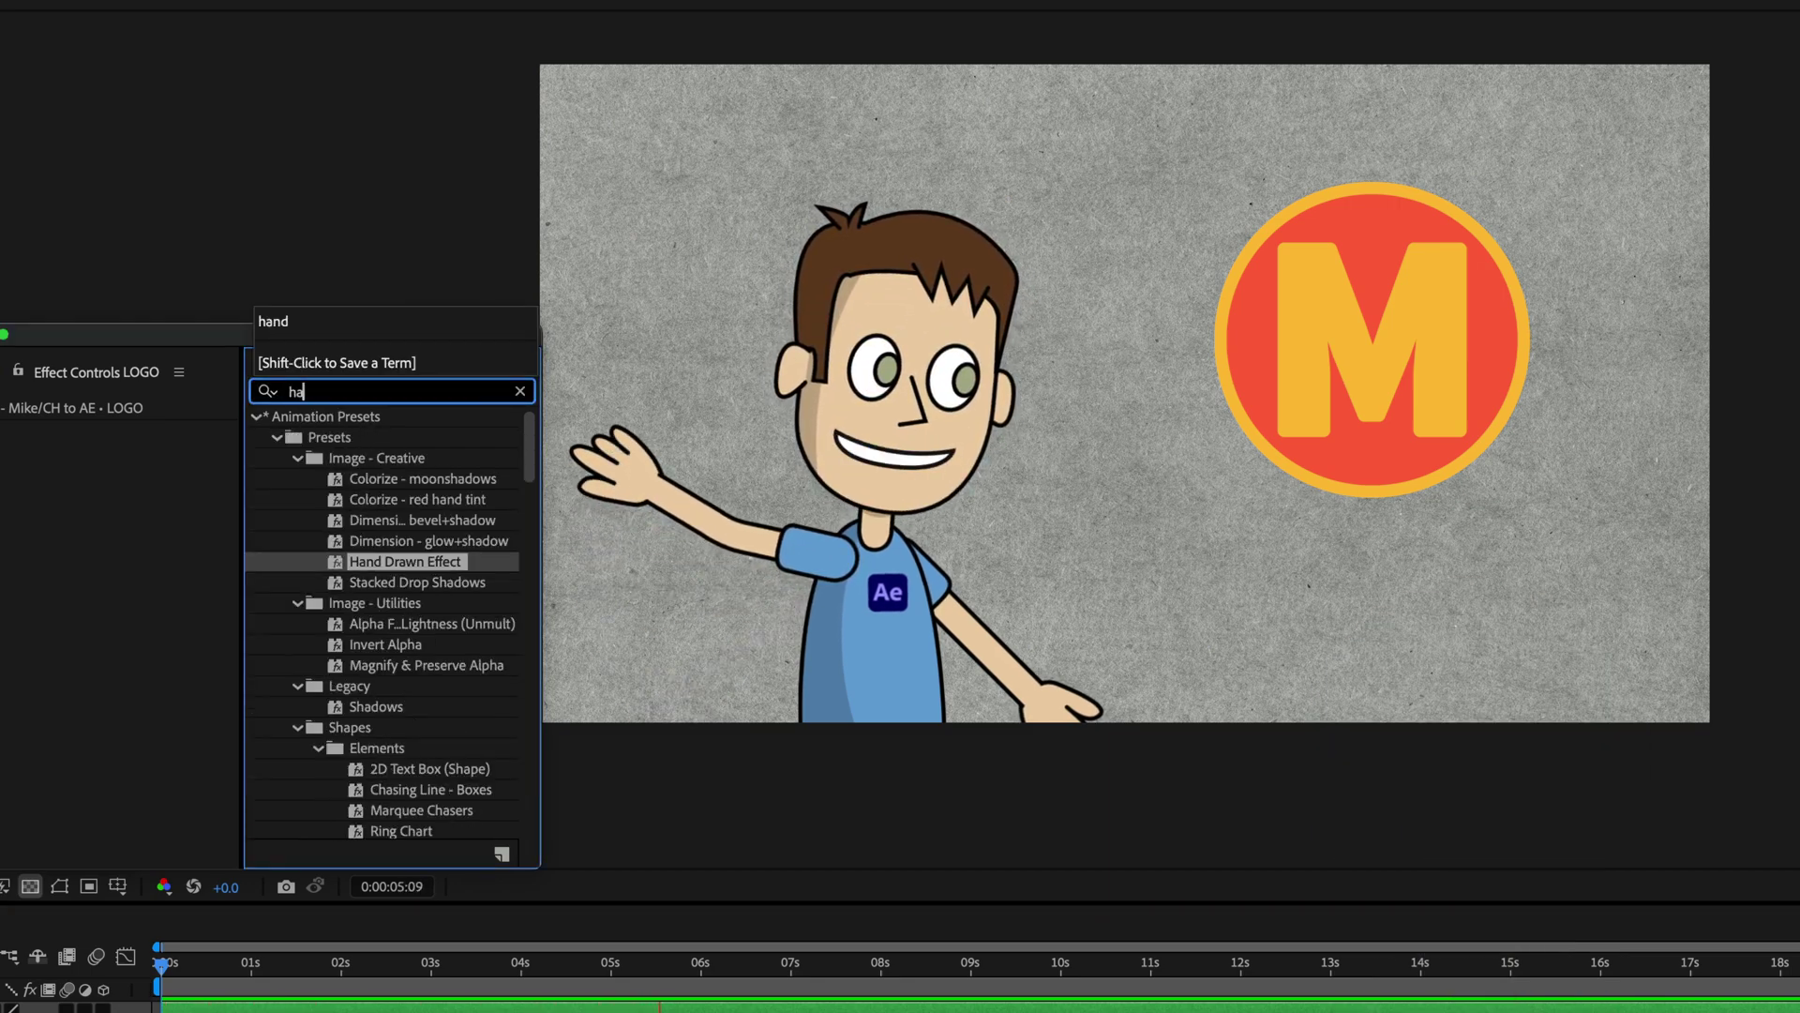
{"action": "type", "text": "nd"}
{"action": "left_click", "coordinate": [418, 499]}
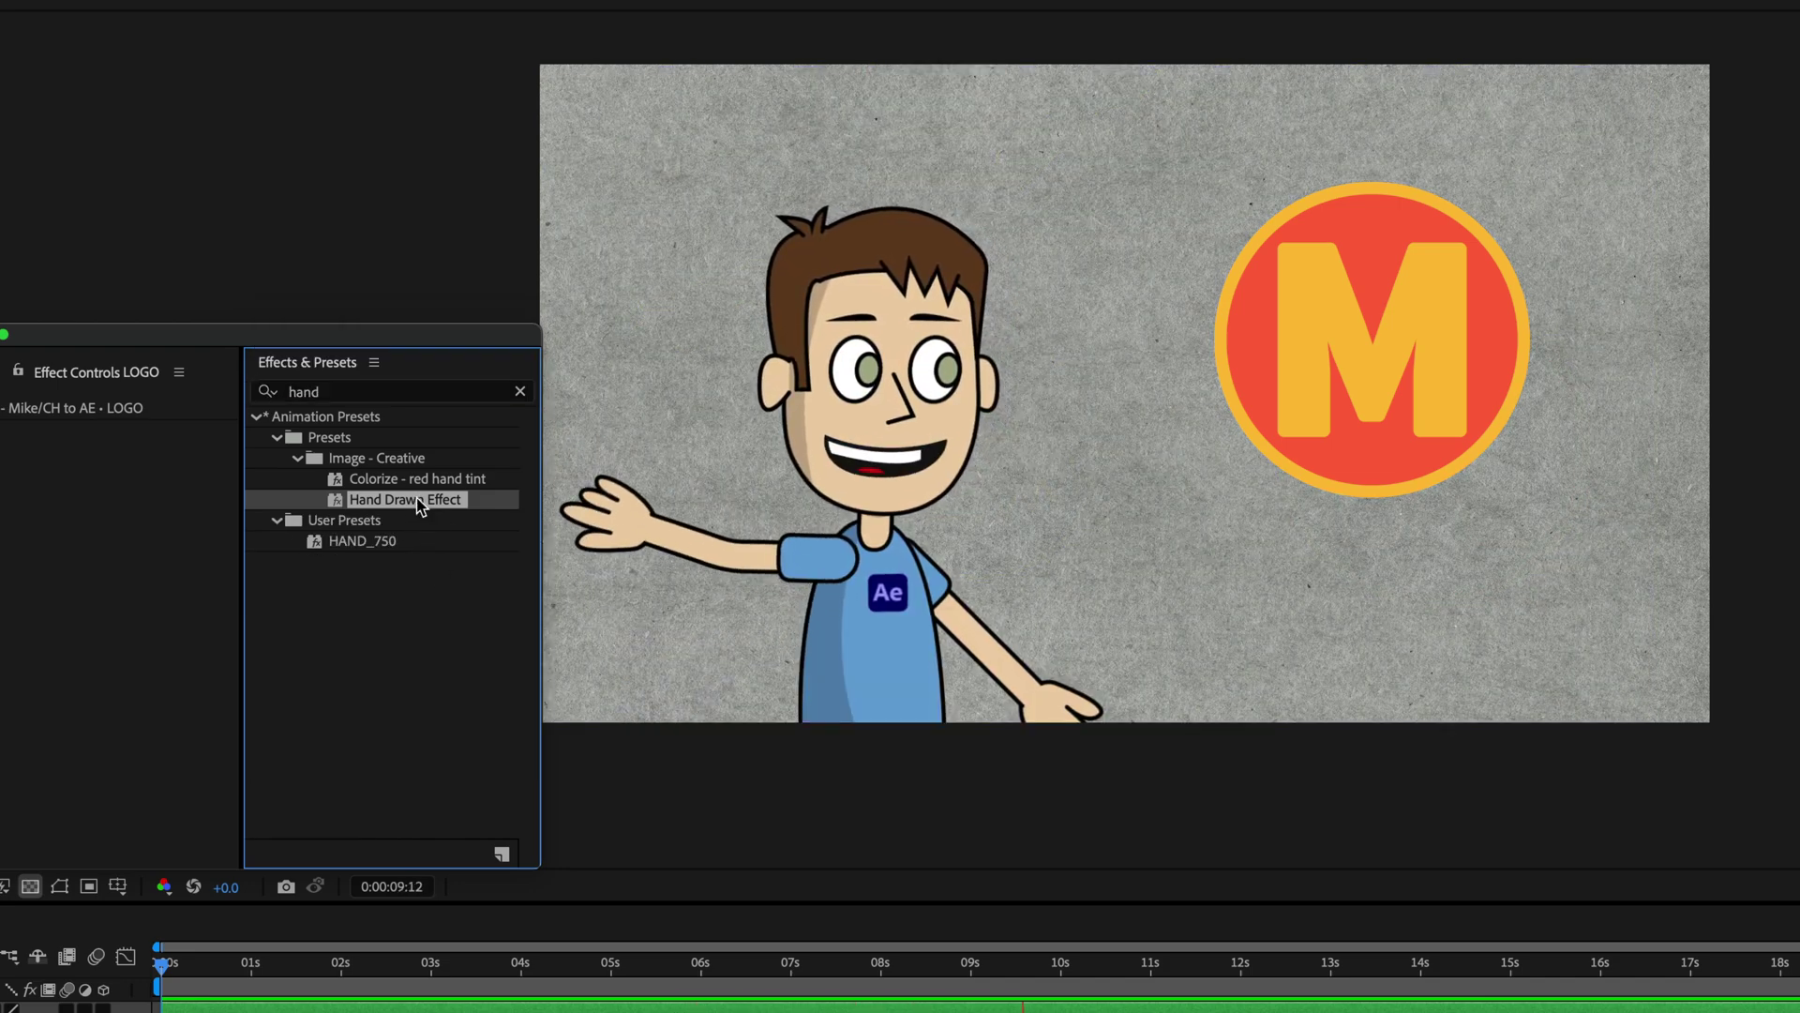
{"action": "mouse_move", "coordinate": [420, 501]}
{"action": "left_mouse_down"}
{"action": "mouse_move", "coordinate": [1294, 382]}
{"action": "mouse_move", "coordinate": [1288, 366]}
{"action": "left_mouse_up"}
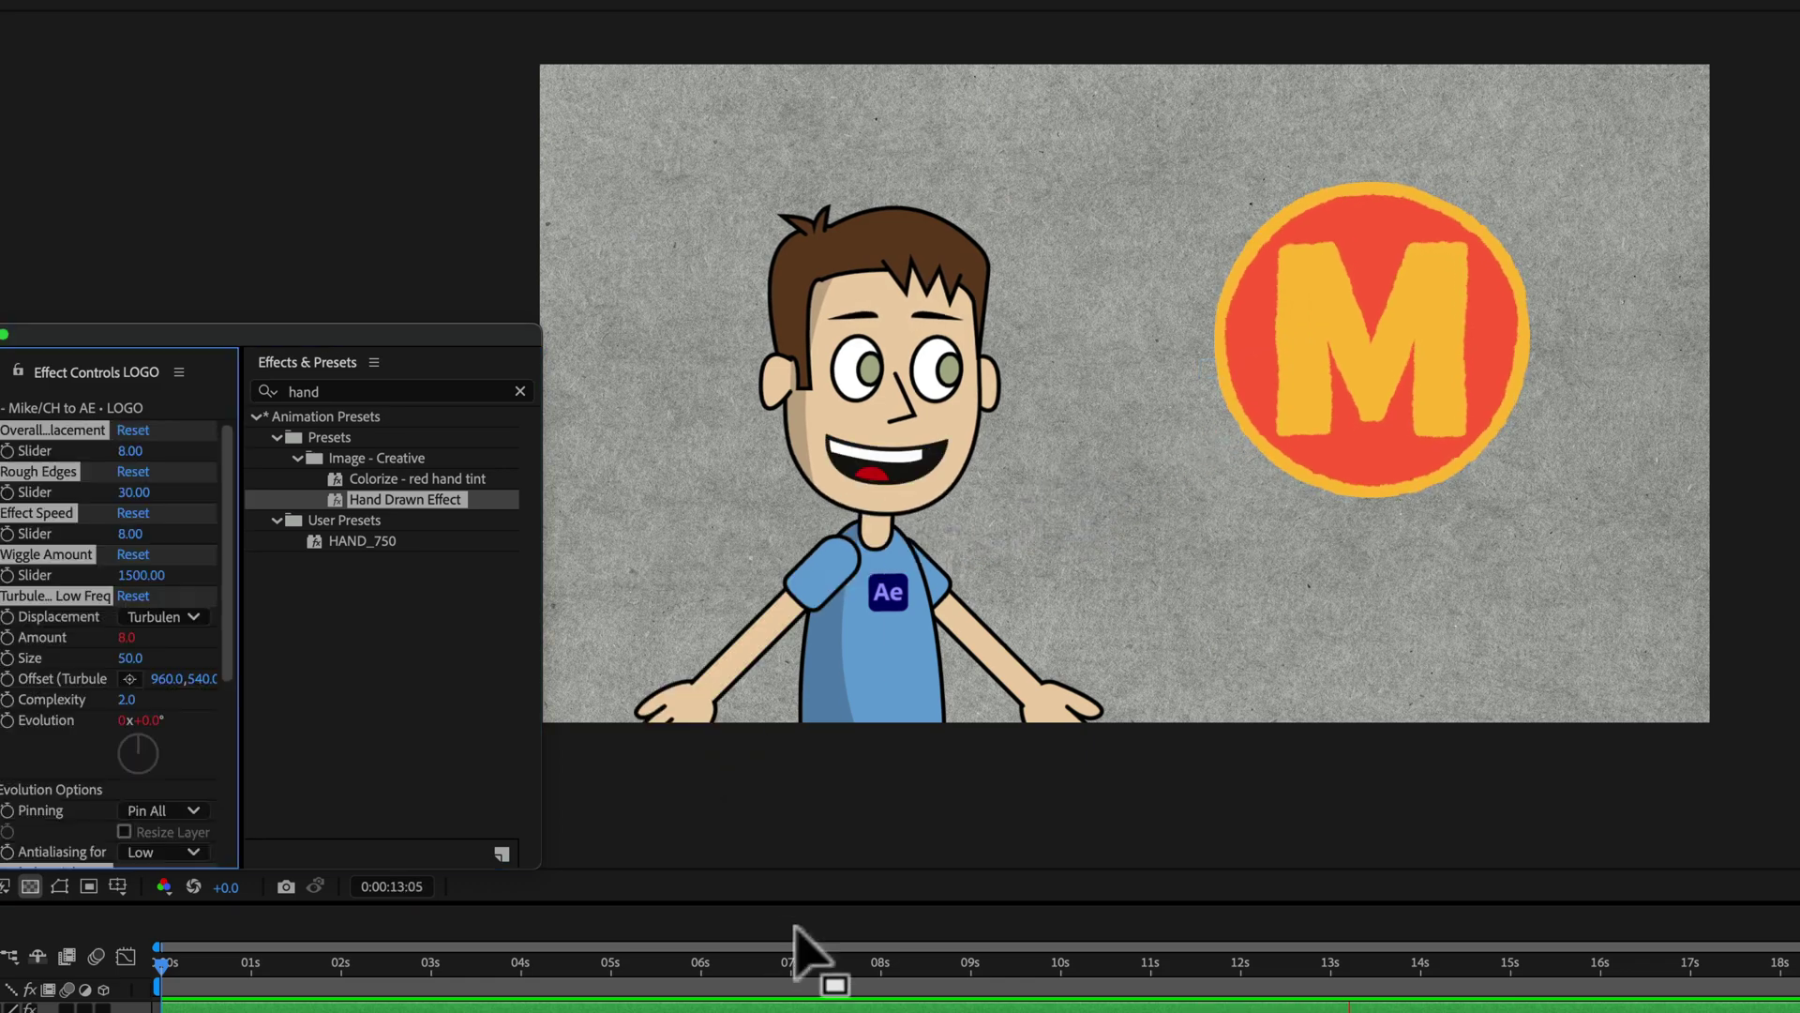